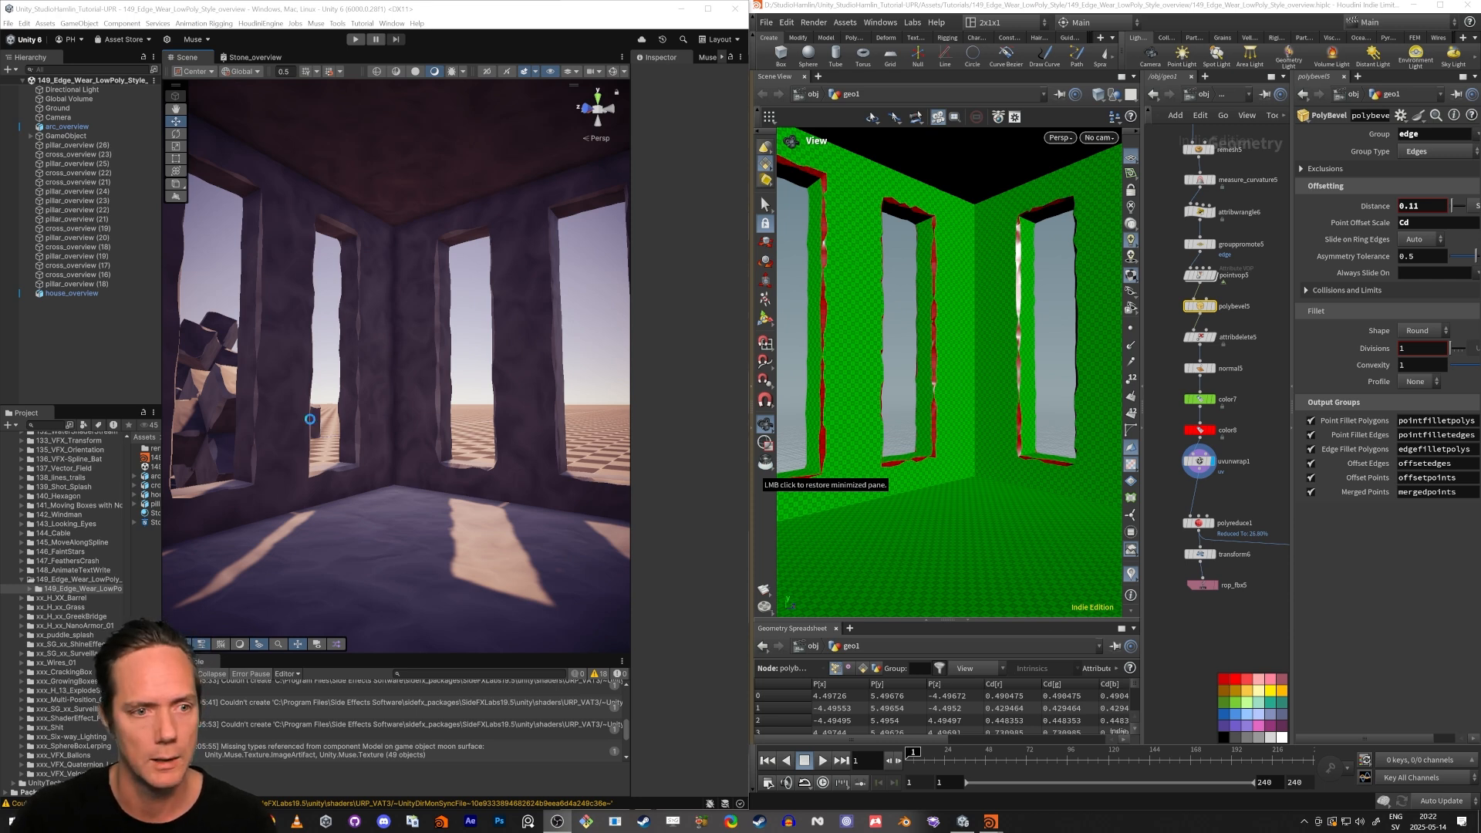
Switch to a maximized Houdini window and set the selected PolyBevel node's distance to 0.07.
right_click_drag(309, 419, 386, 417)
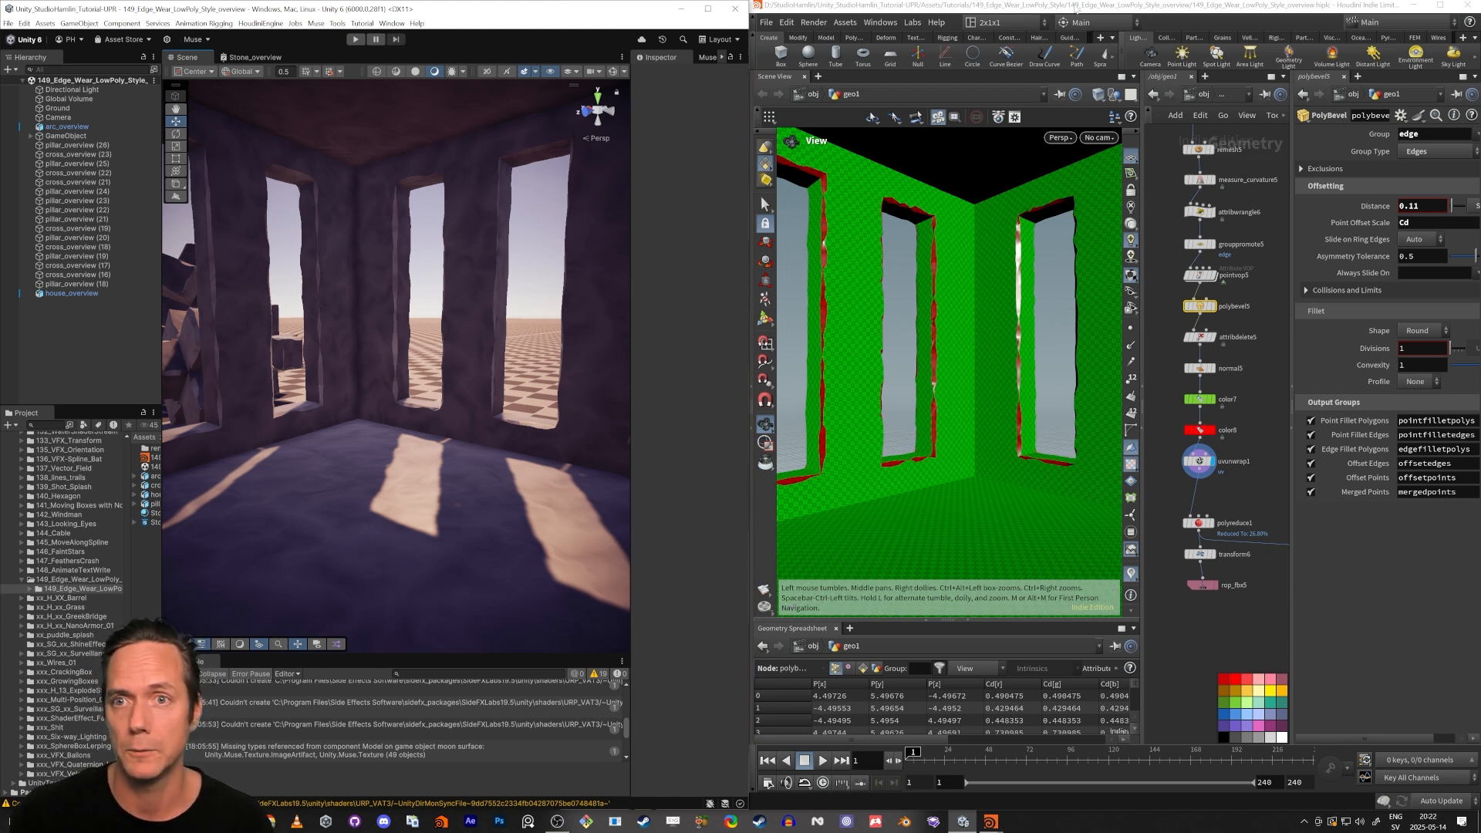
double_click(1079, 6)
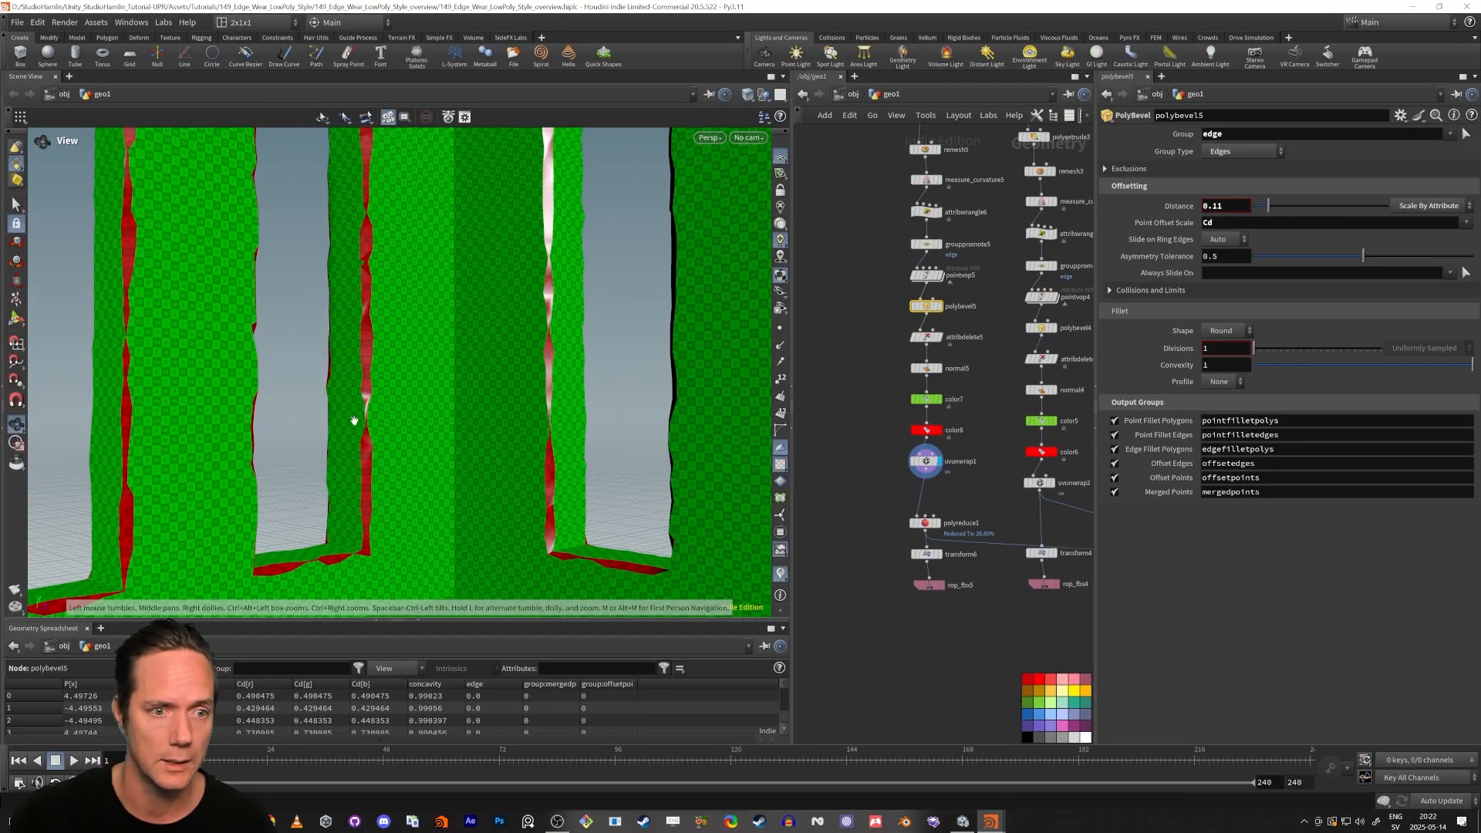
left_click_drag(344, 367, 353, 409)
middle_click_drag(1173, 206, 1145, 238)
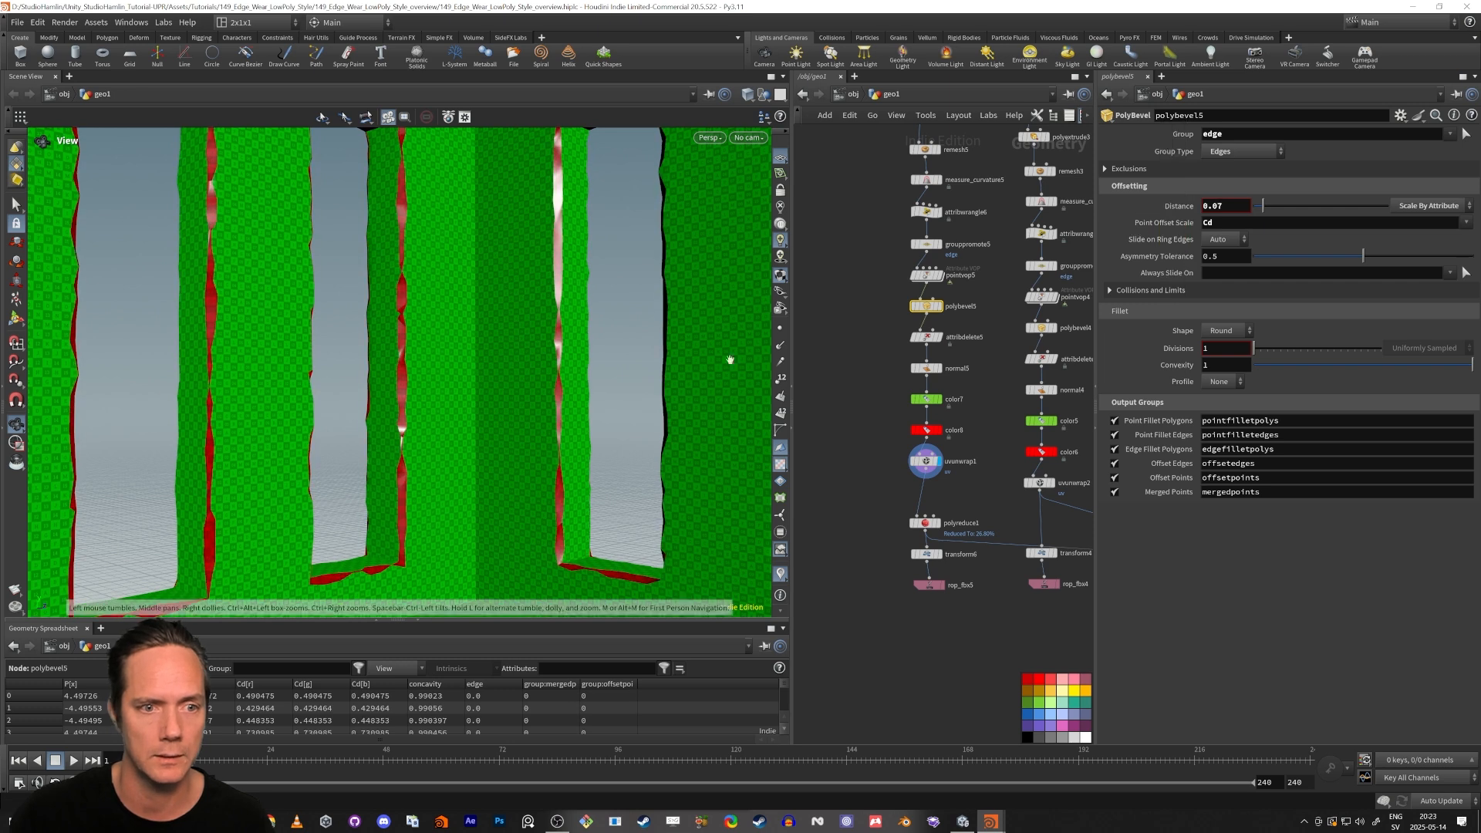
left_click_drag(467, 356, 416, 359)
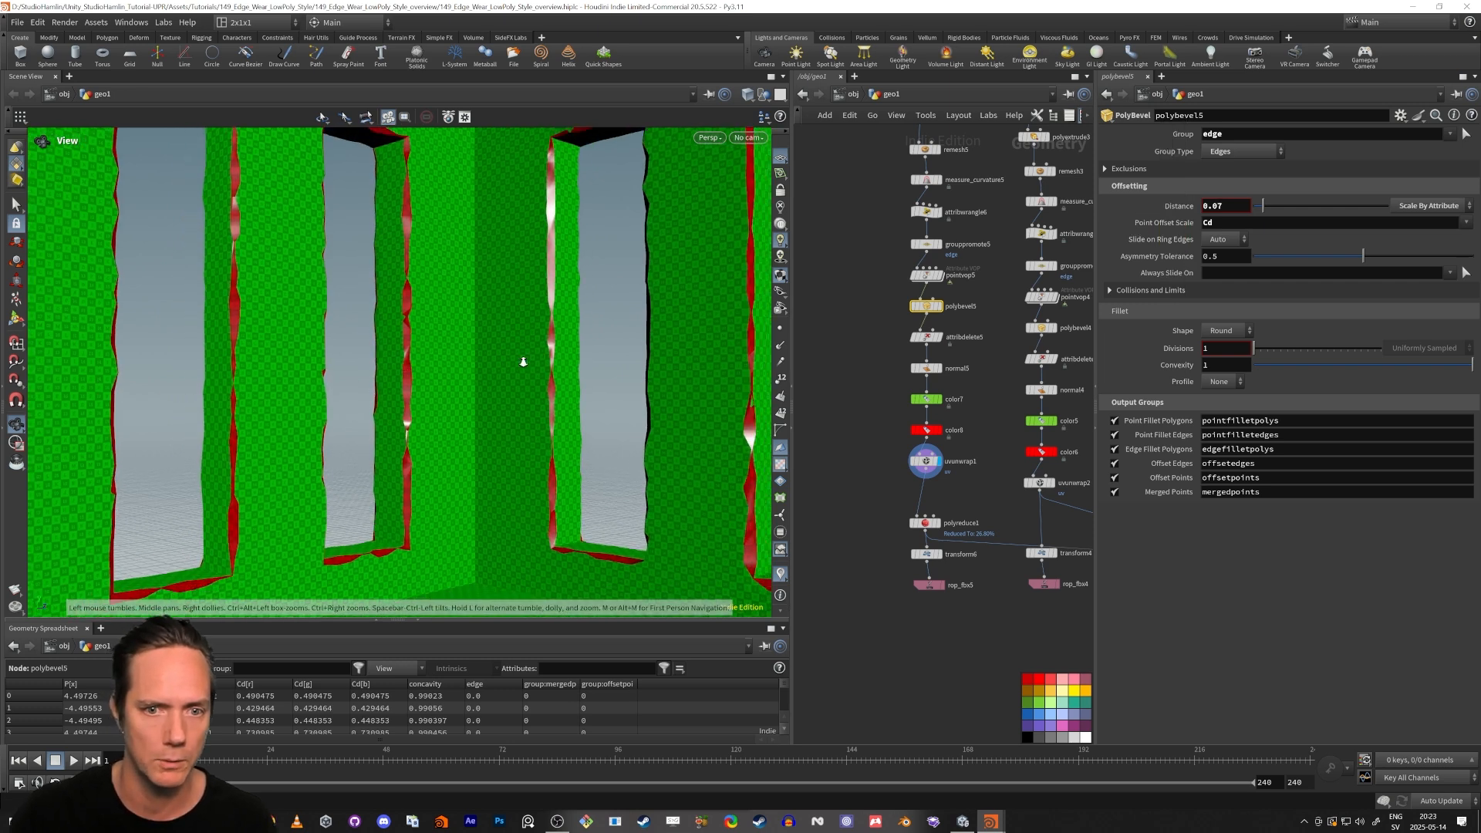
left_click_drag(523, 361, 487, 428)
Select and display the Labs Align and Distribute node below merge2 in the overview network.
scroll(445, 362, "down", 10)
middle_click_drag(1064, 628, 900, 603)
scroll(900, 603, "down", 2)
scroll(987, 529, "up", 6)
middle_click_drag(1036, 654, 1037, 669)
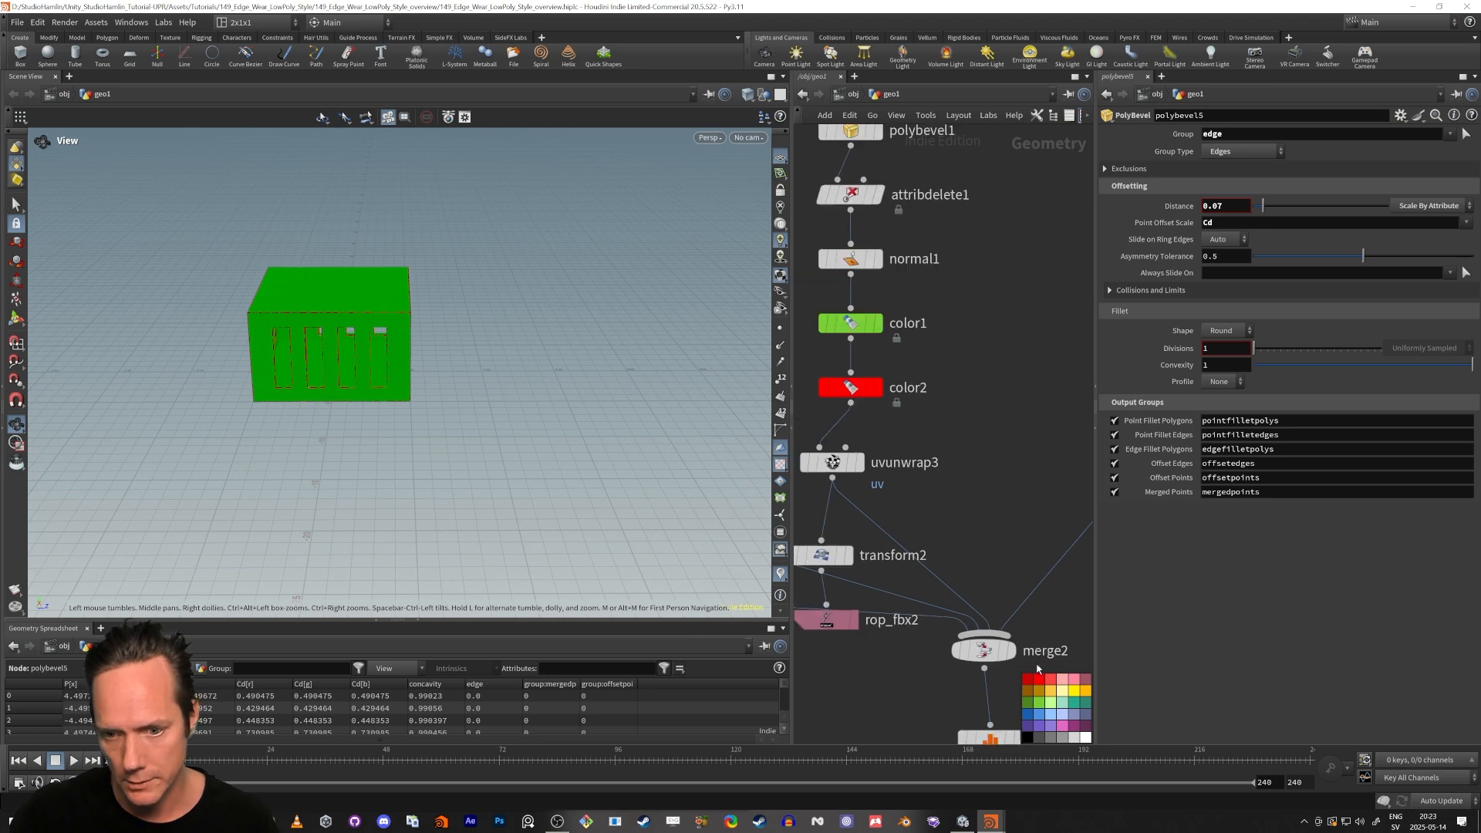
middle_click_drag(930, 705, 898, 602)
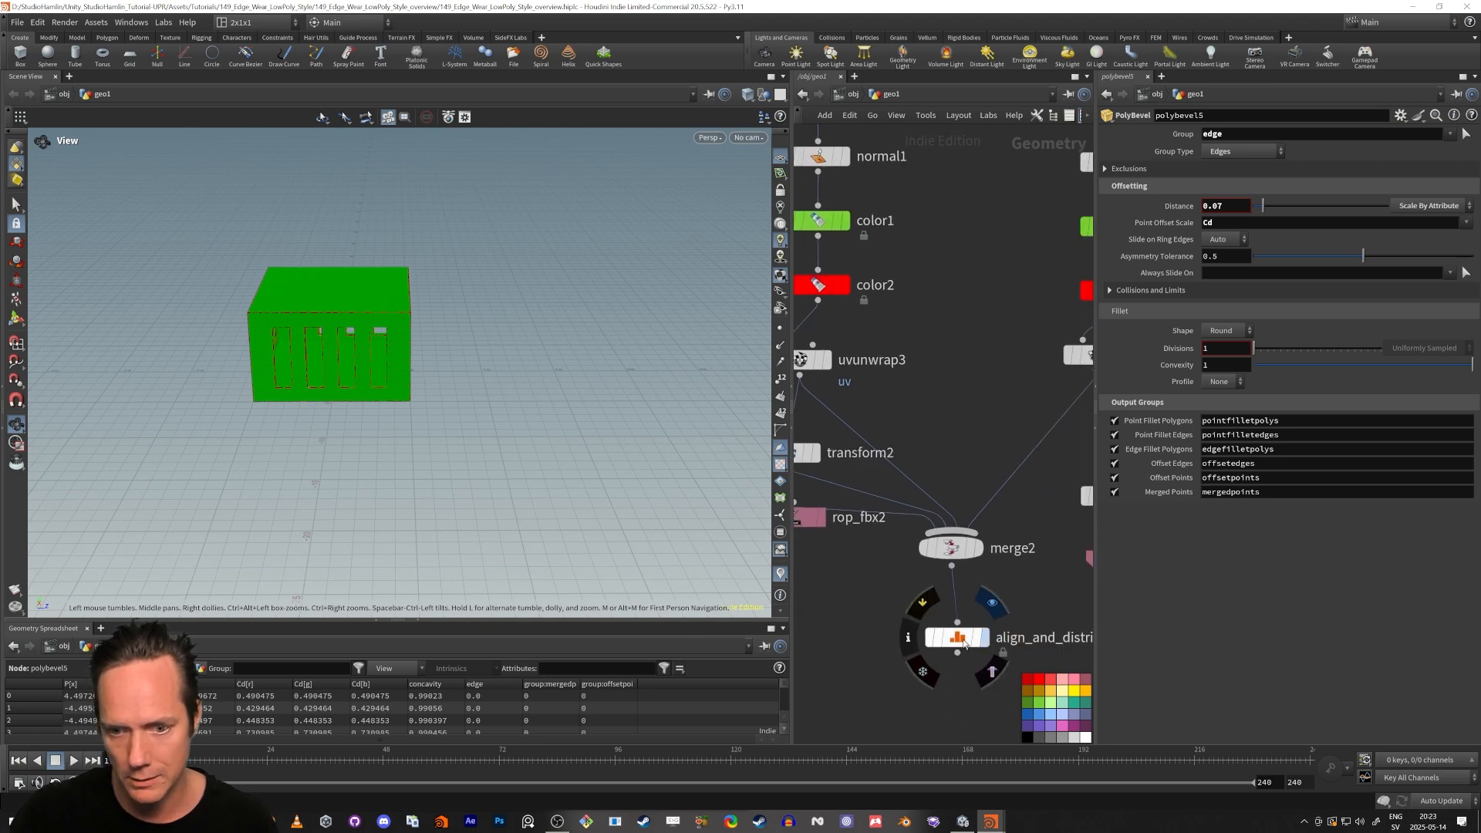
left_click(964, 643)
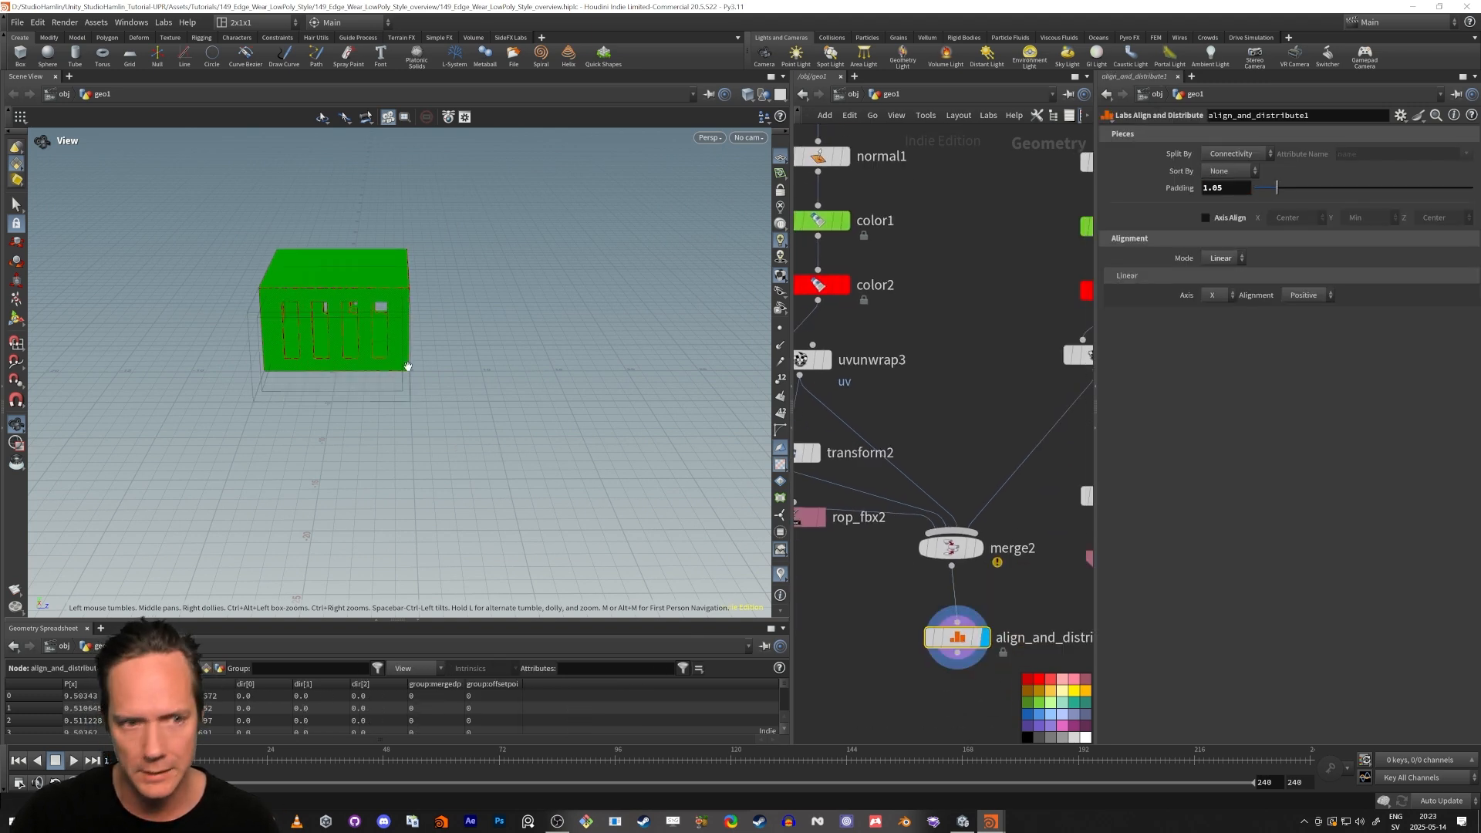
Examine the arch, pillar, cross and house models laid out in a row, checking their beveled edges.
key("f")
left_click_drag(367, 386, 545, 370)
scroll(545, 370, "down", 4)
middle_click_drag(378, 453, 524, 423)
scroll(324, 470, "up", 5)
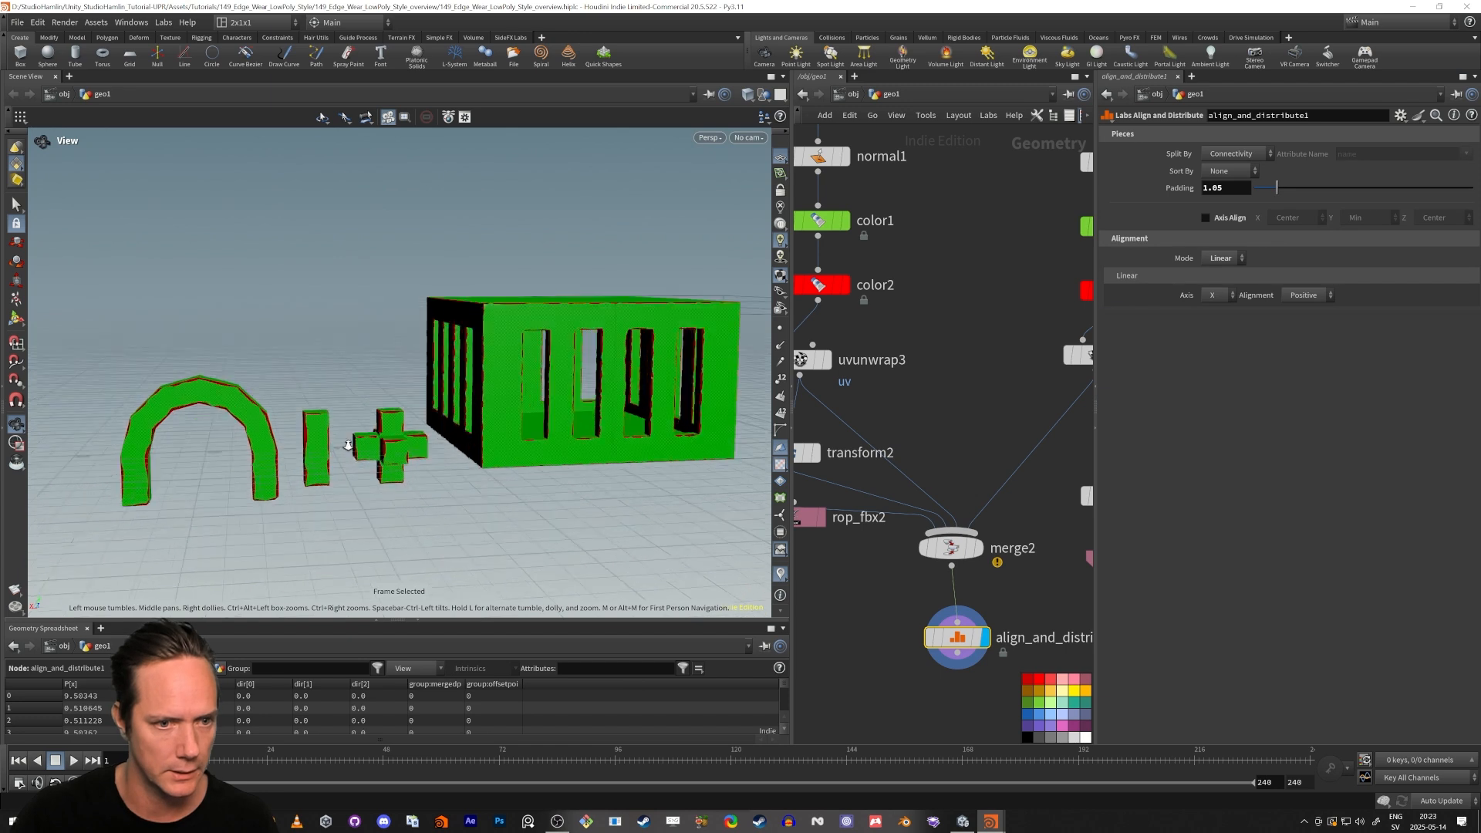
scroll(340, 423, "up", 3)
left_click_drag(478, 397, 377, 334)
scroll(493, 479, "down", 3)
middle_click_drag(197, 411, 304, 370)
left_click_drag(305, 370, 346, 367)
scroll(346, 368, "down", 4)
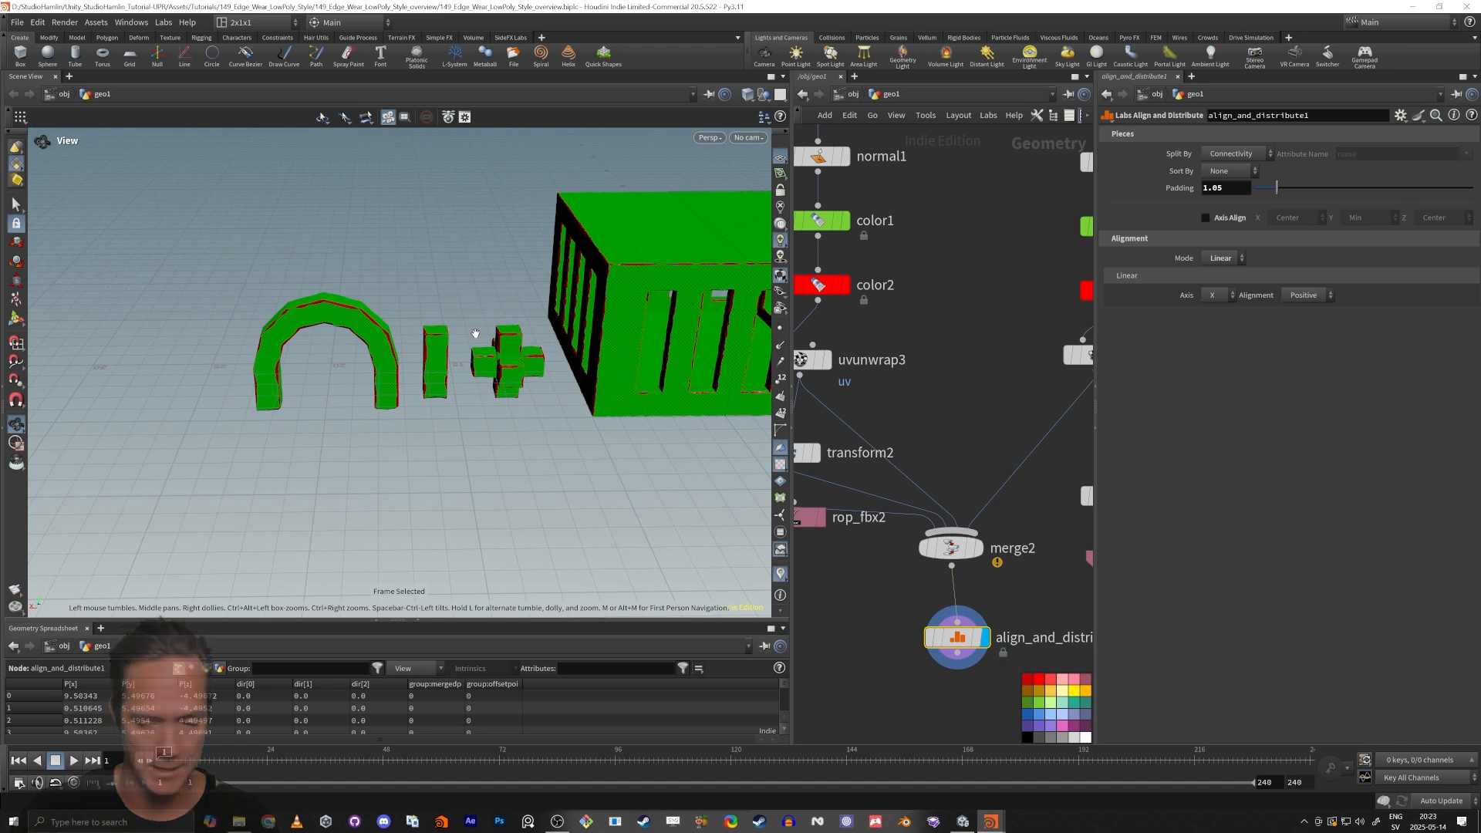
key("F1")
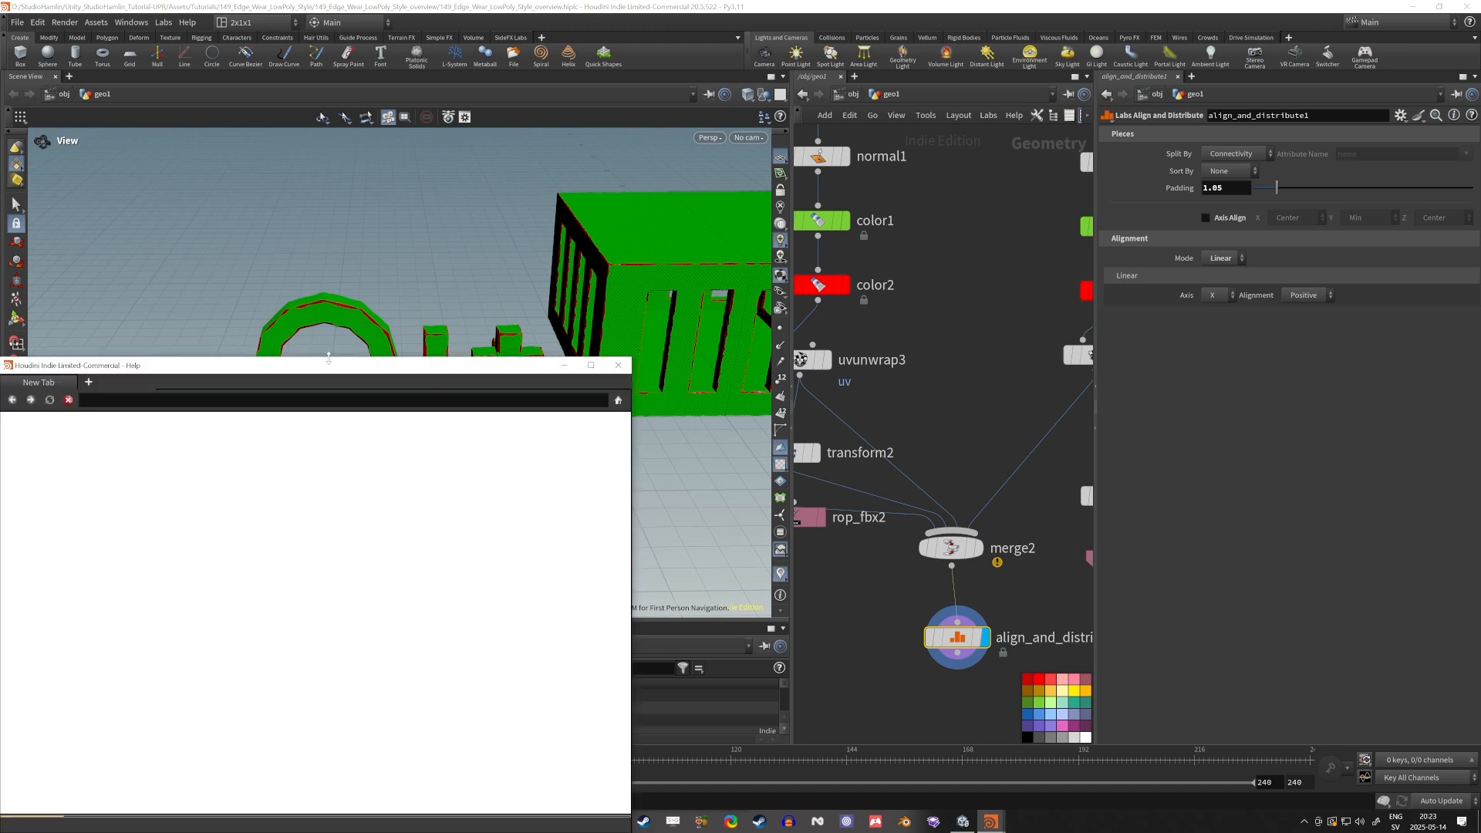
left_click(618, 364)
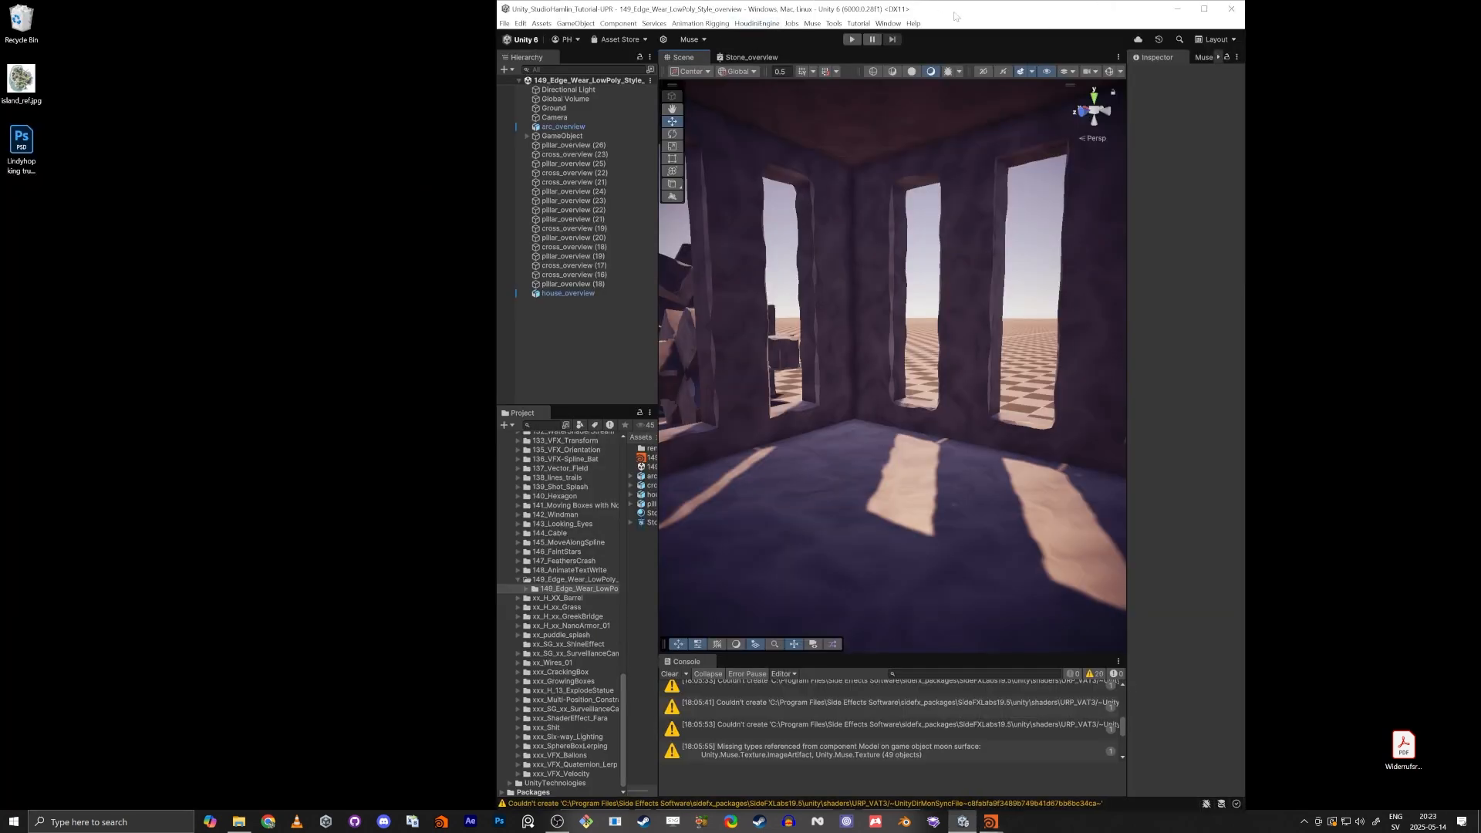
Switch to Unity and open the 149_Edge_Wear_LowPoly_Style_Default scene from the 149_Edge_Wear_LowPoly_Style folder.
double_click(954, 6)
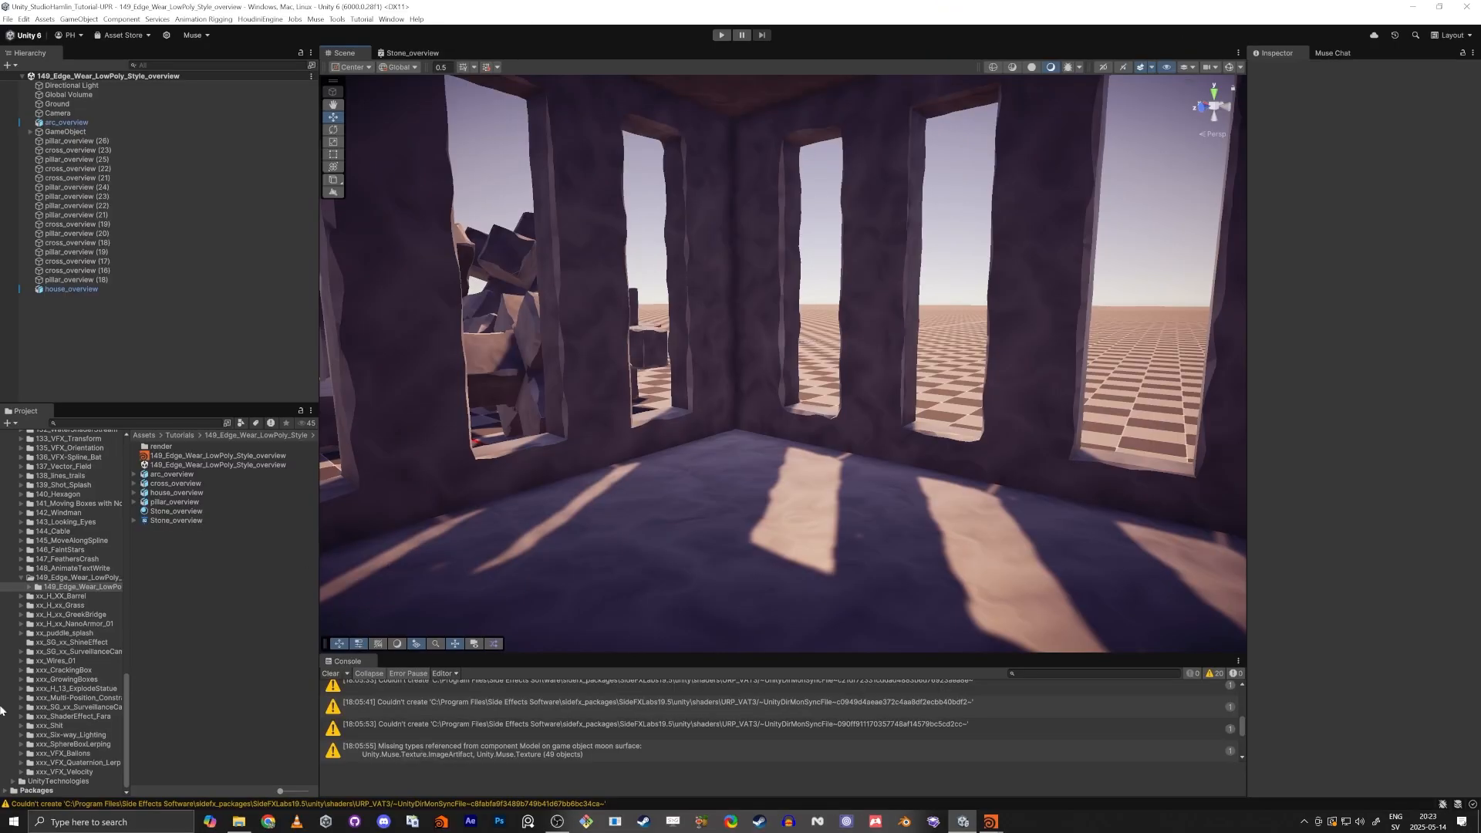
left_click(69, 577)
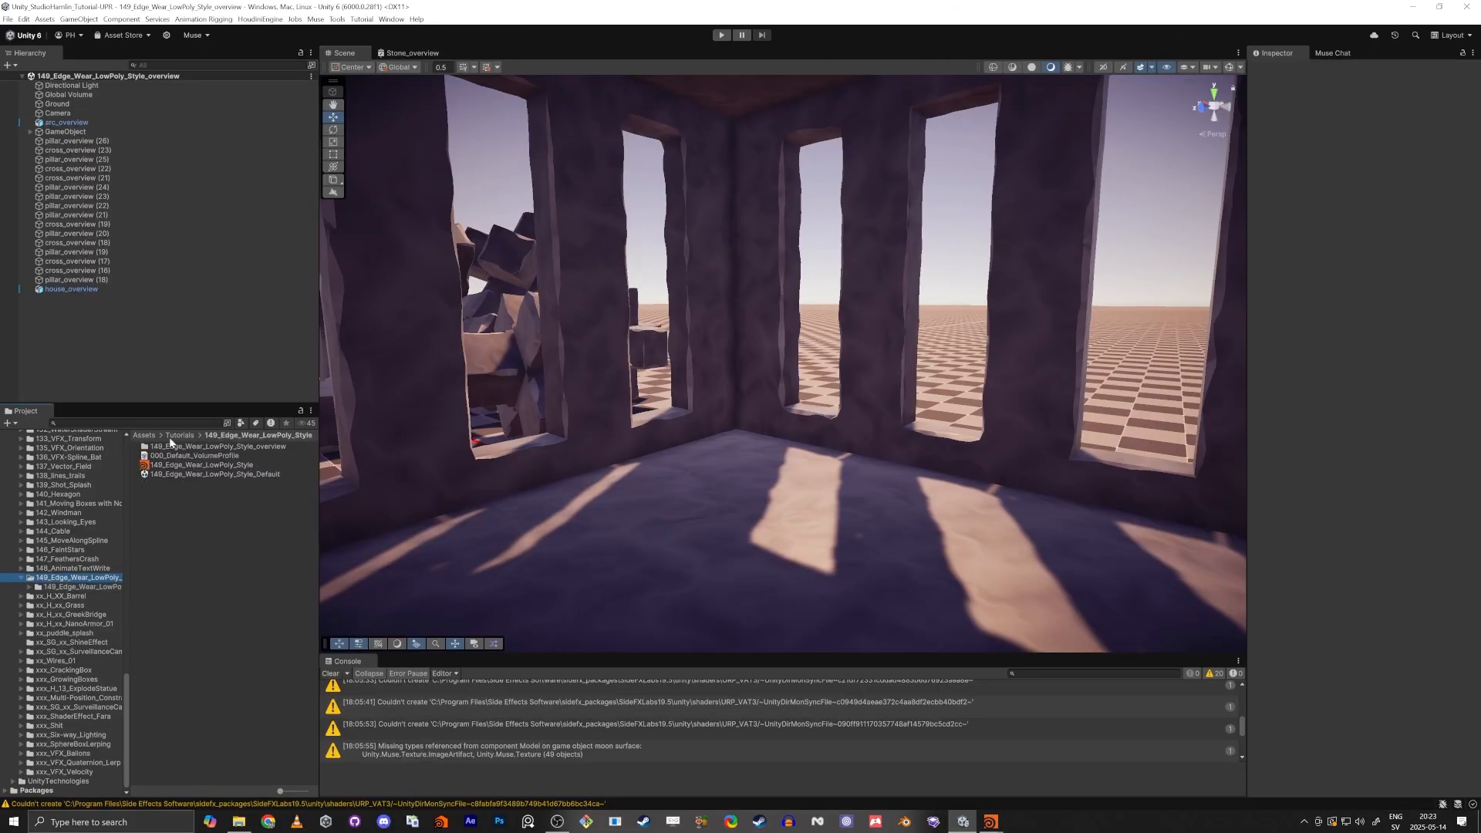
double_click(168, 475)
right_click_drag(594, 417, 532, 572)
Switch to the empty Houdini scene and save it as 149_Edge_Wear_LowPoly_Style.hiplc in the tutorial folder.
key("alt+Tab")
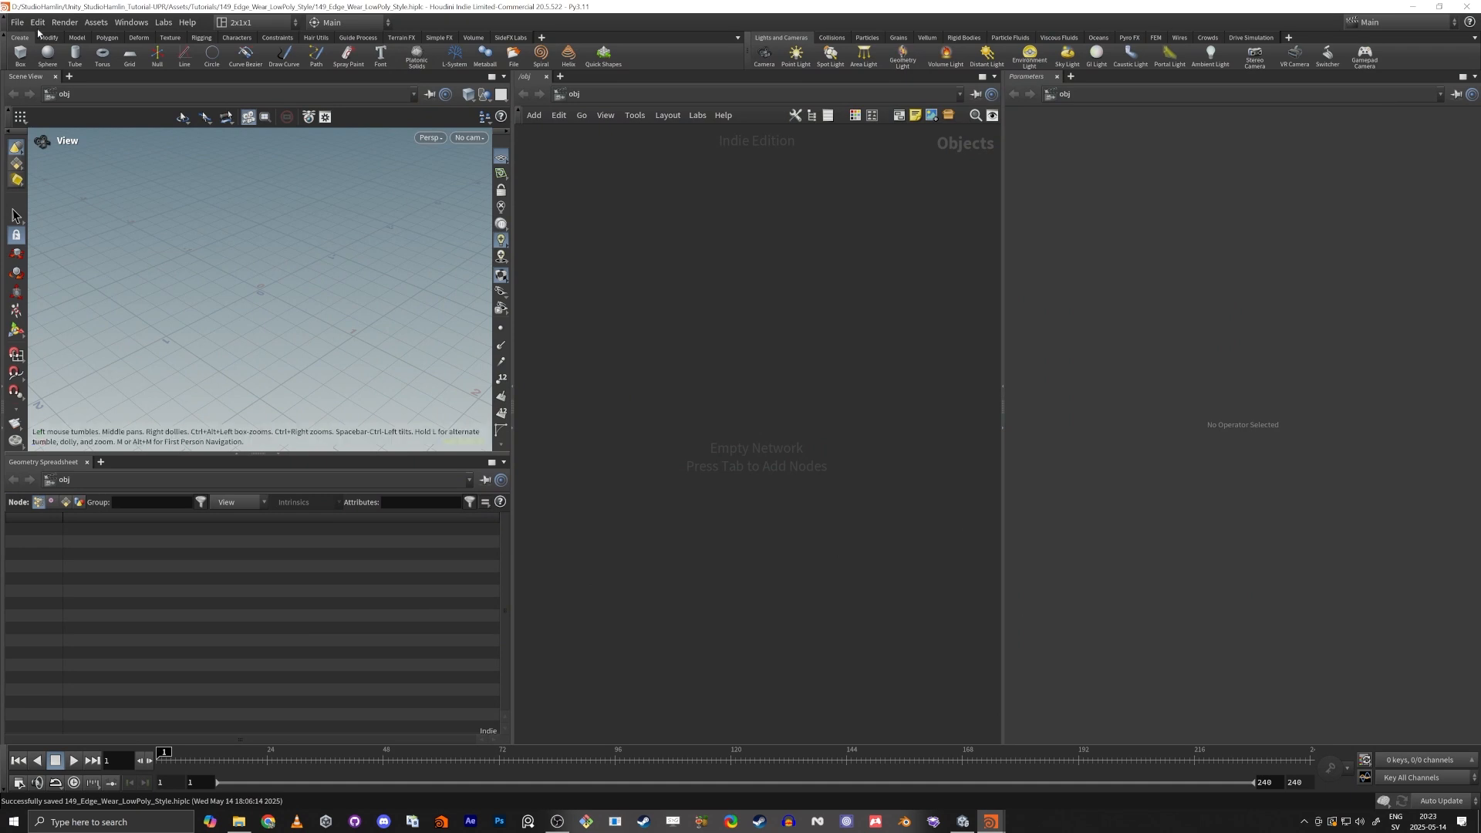
left_click(17, 22)
left_click(47, 136)
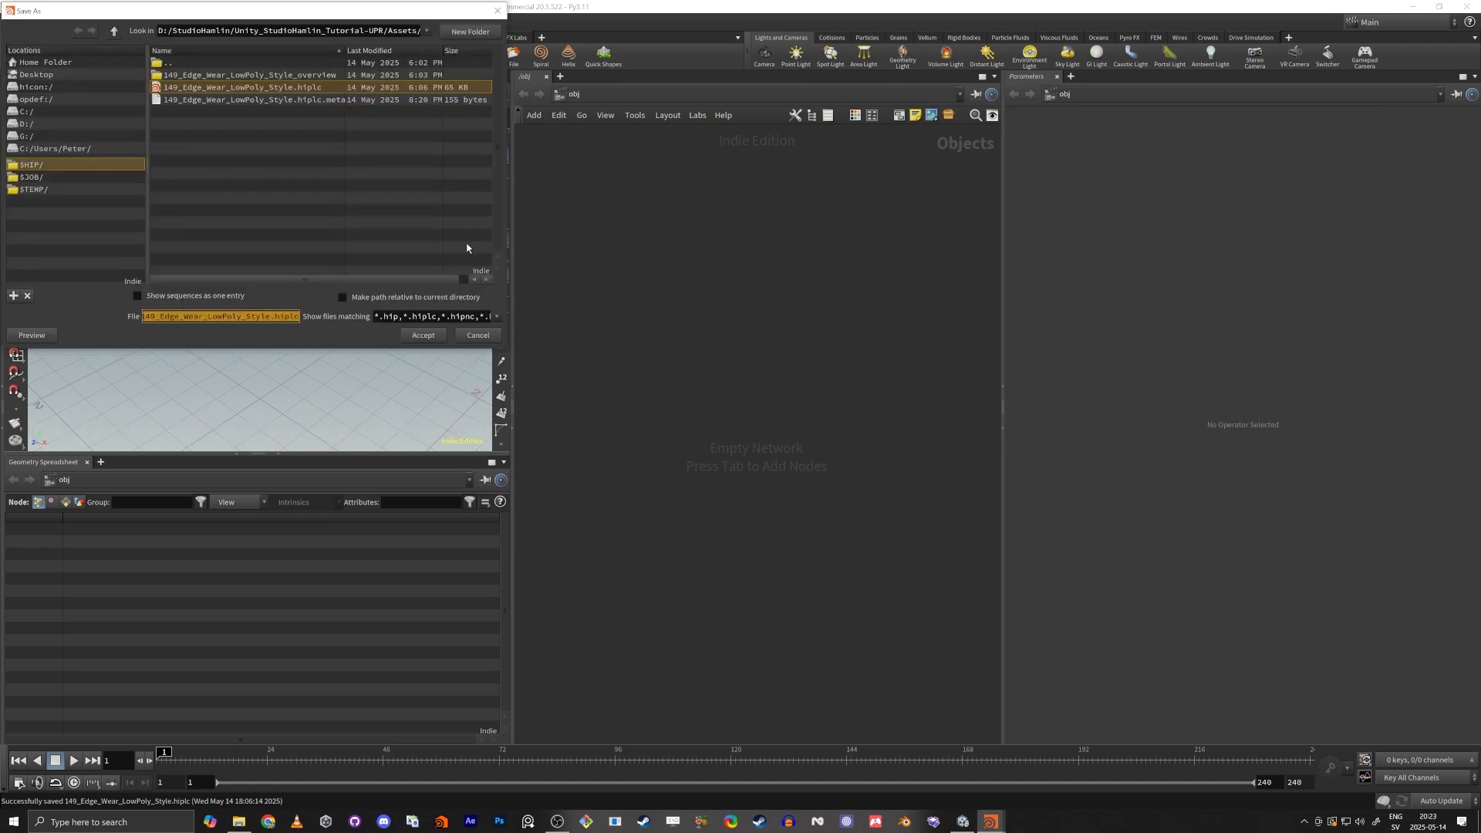
left_click(211, 88)
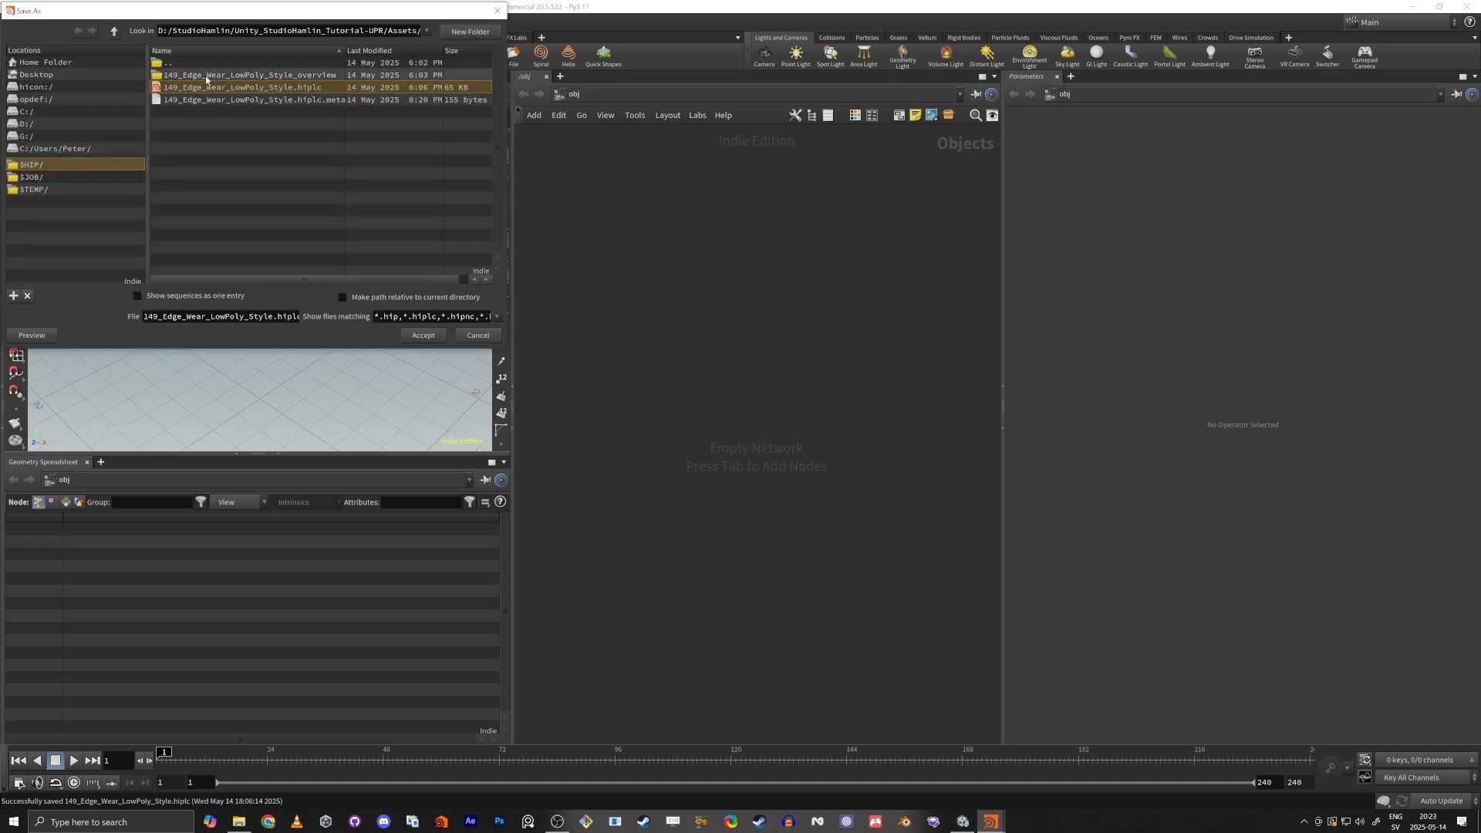
left_click(423, 335)
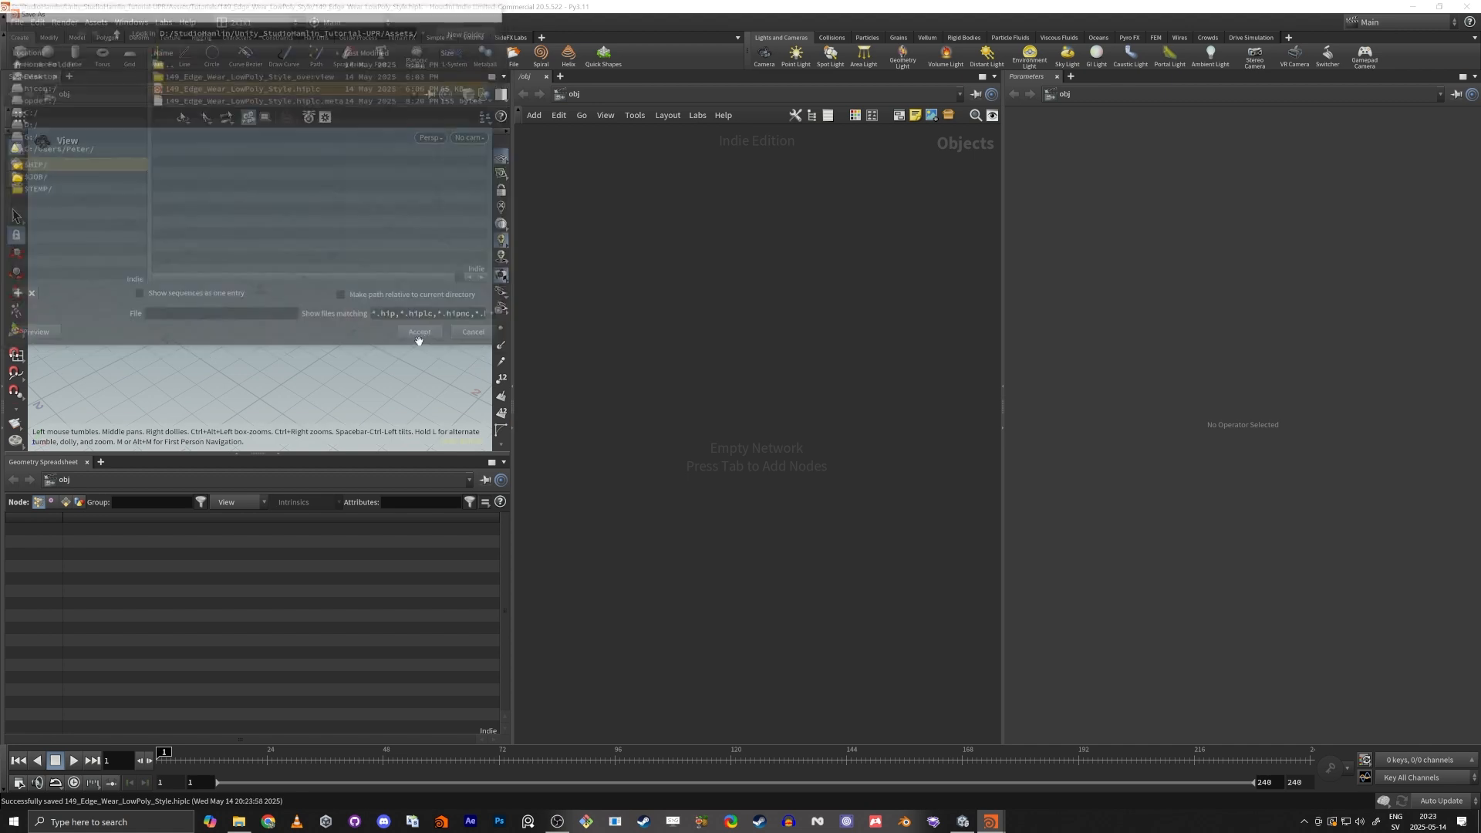
Switch to Unity and select the 149_Edge_Wear_LowPoly_Style Houdini file among the project assets.
key("alt+Tab")
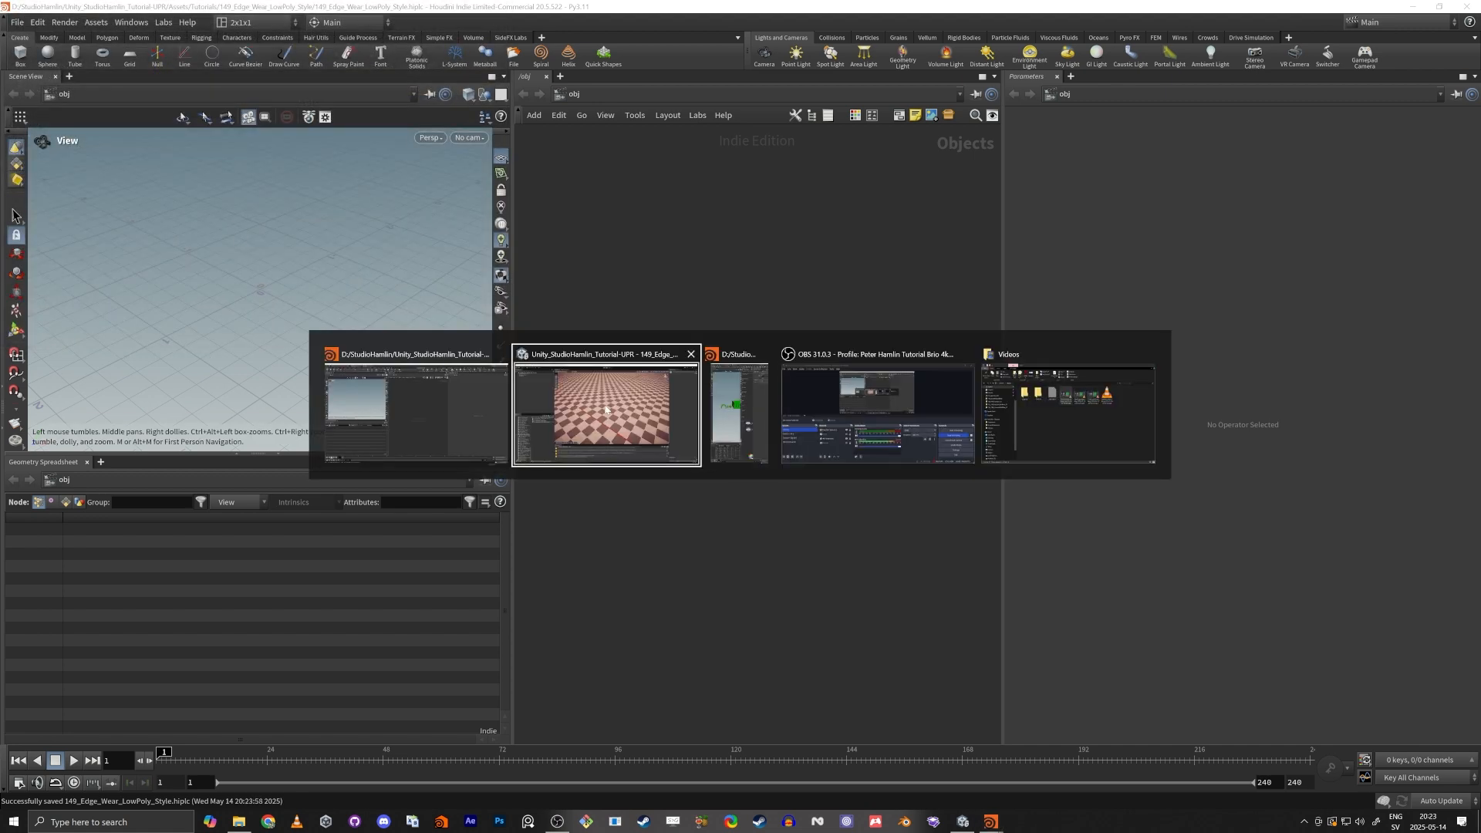
left_click(672, 401)
left_click(237, 467)
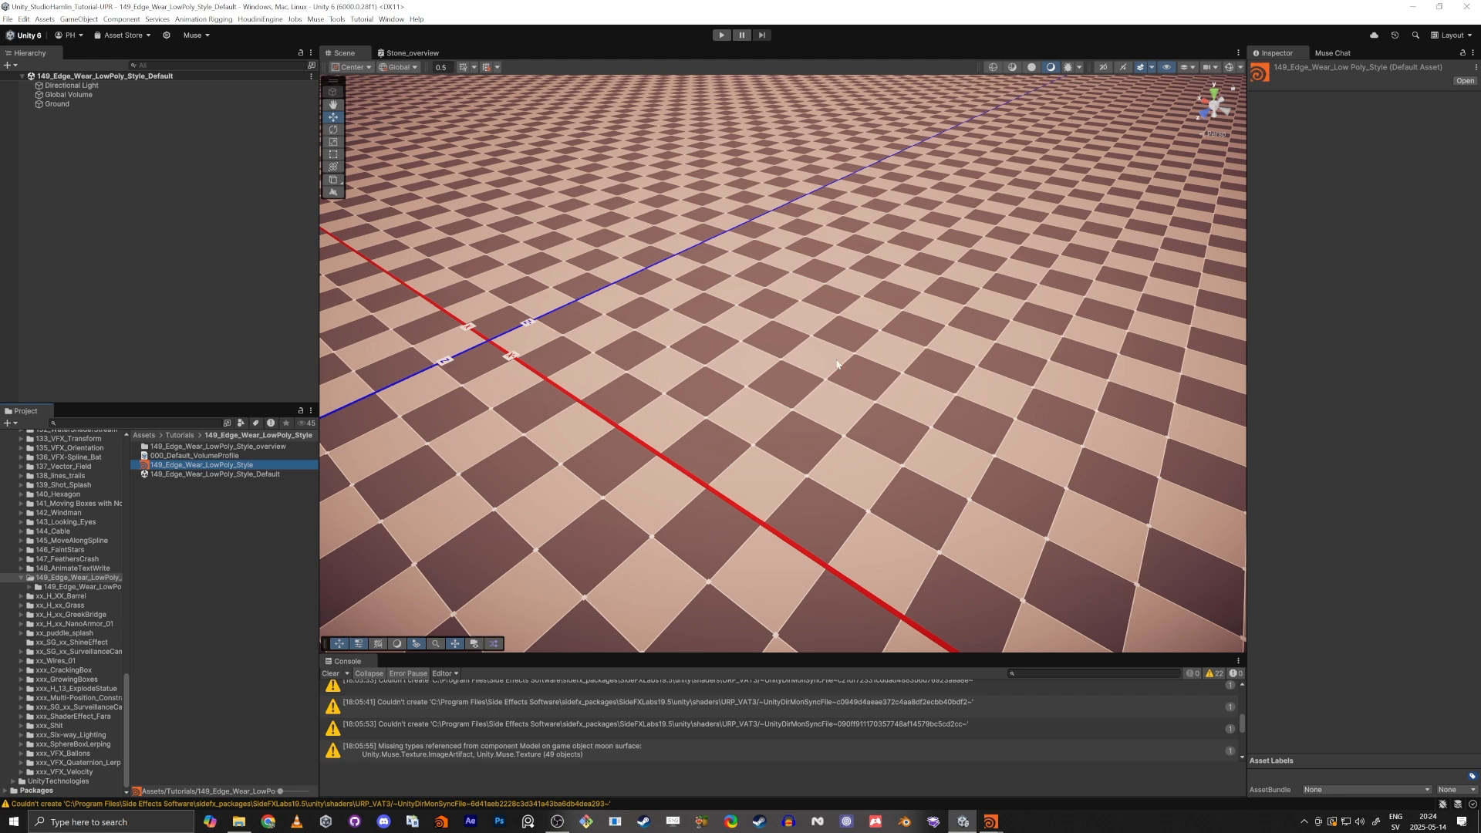
Switch back to the empty Houdini scene, create a Geometry object and enter its network.
key("alt+Tab")
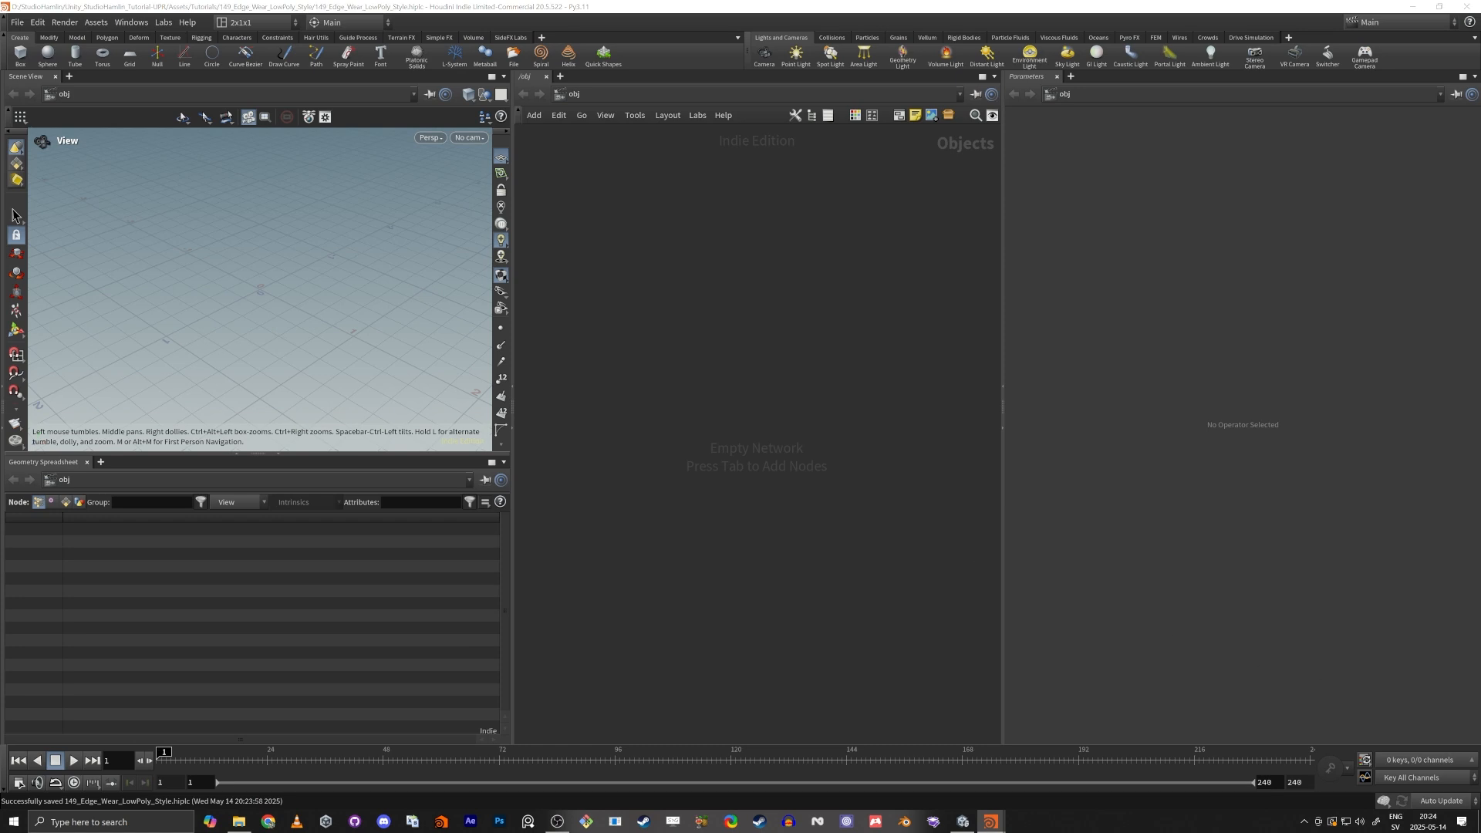
key("alt+Tab")
key("alt+Tab")
key("alt+Tab")
left_click(865, 387)
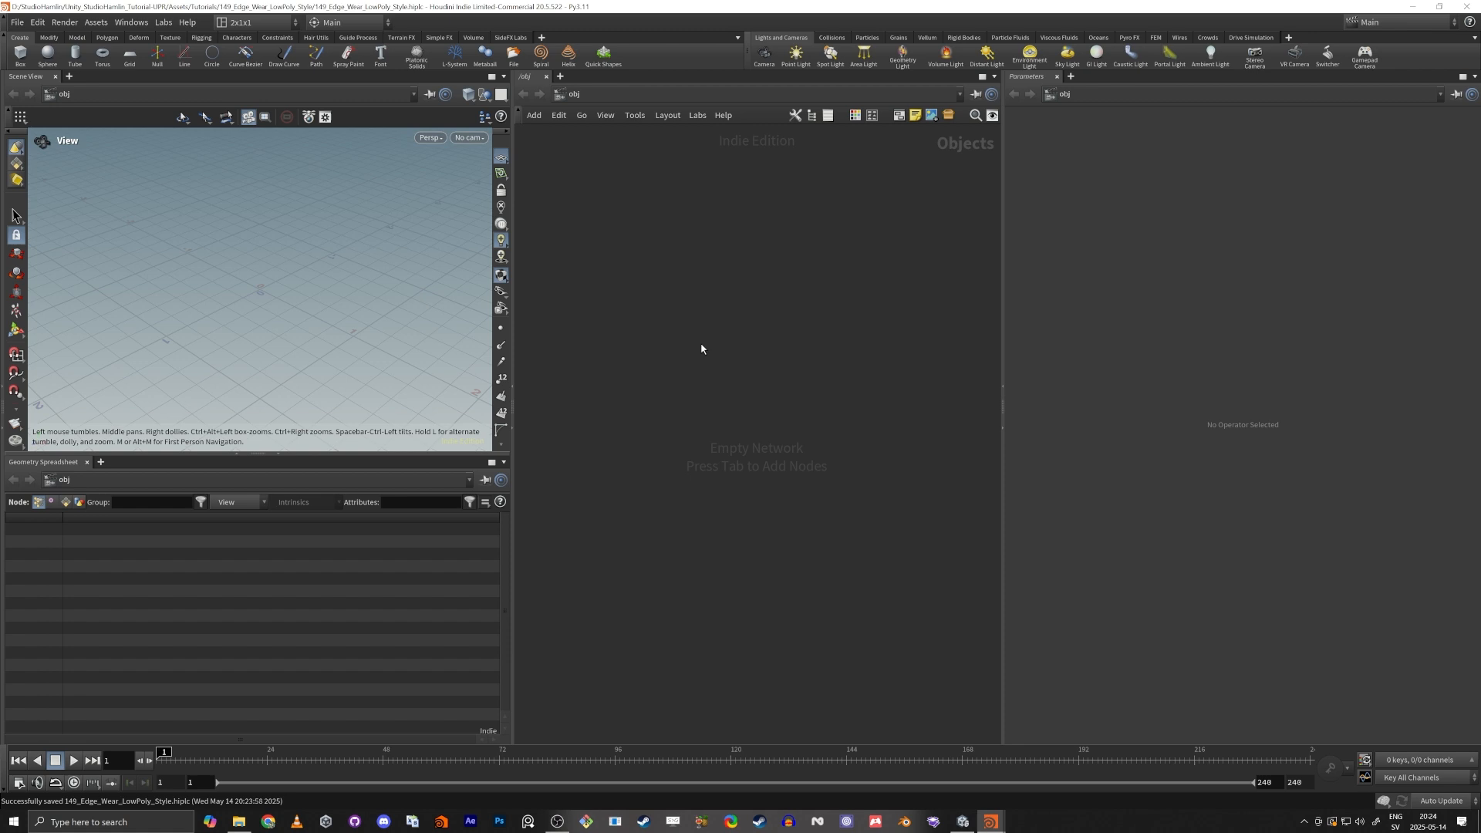
key("Tab")
type("ge")
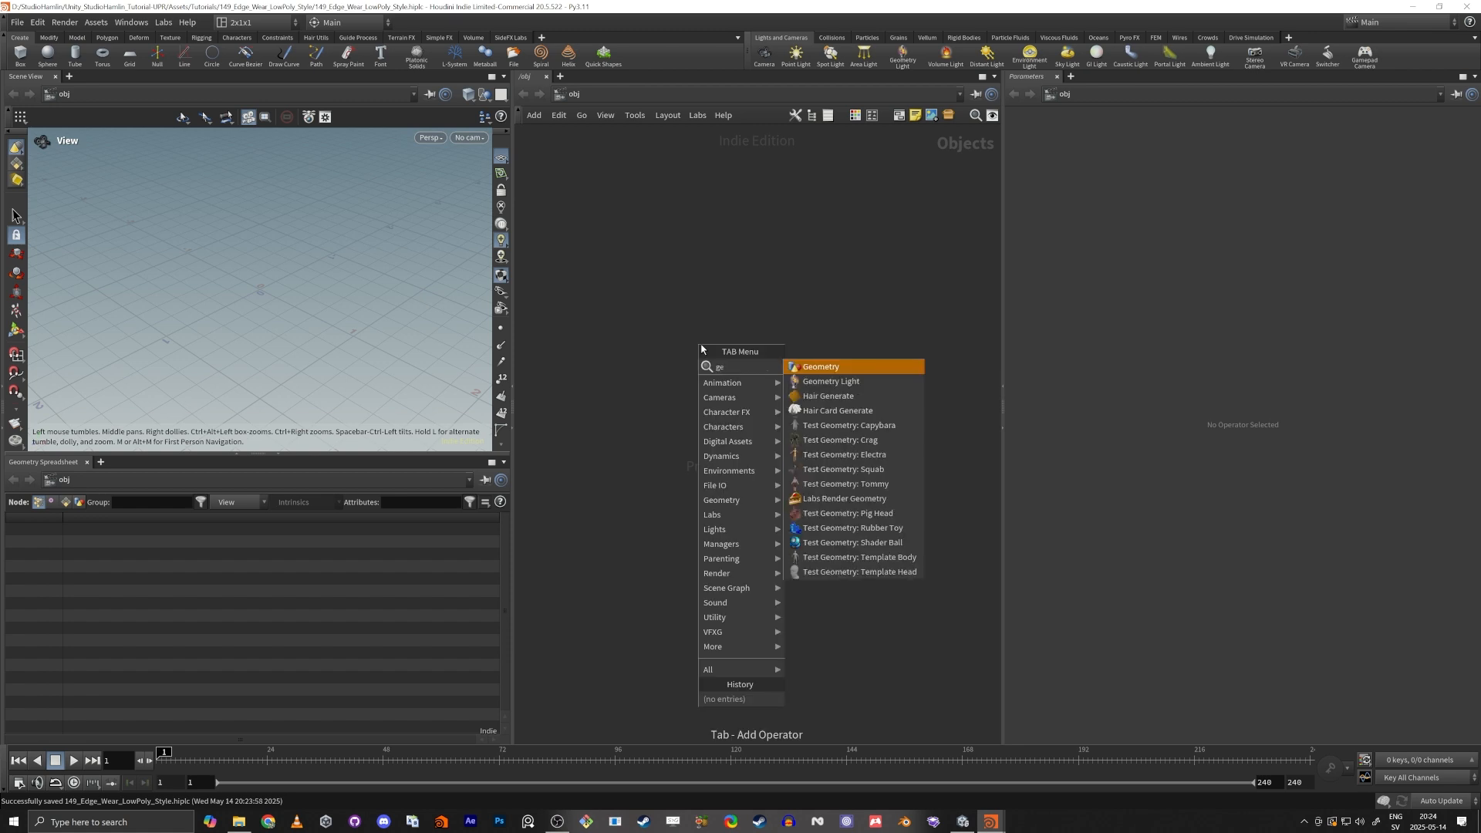
key("Return")
left_click_drag(701, 349, 750, 430)
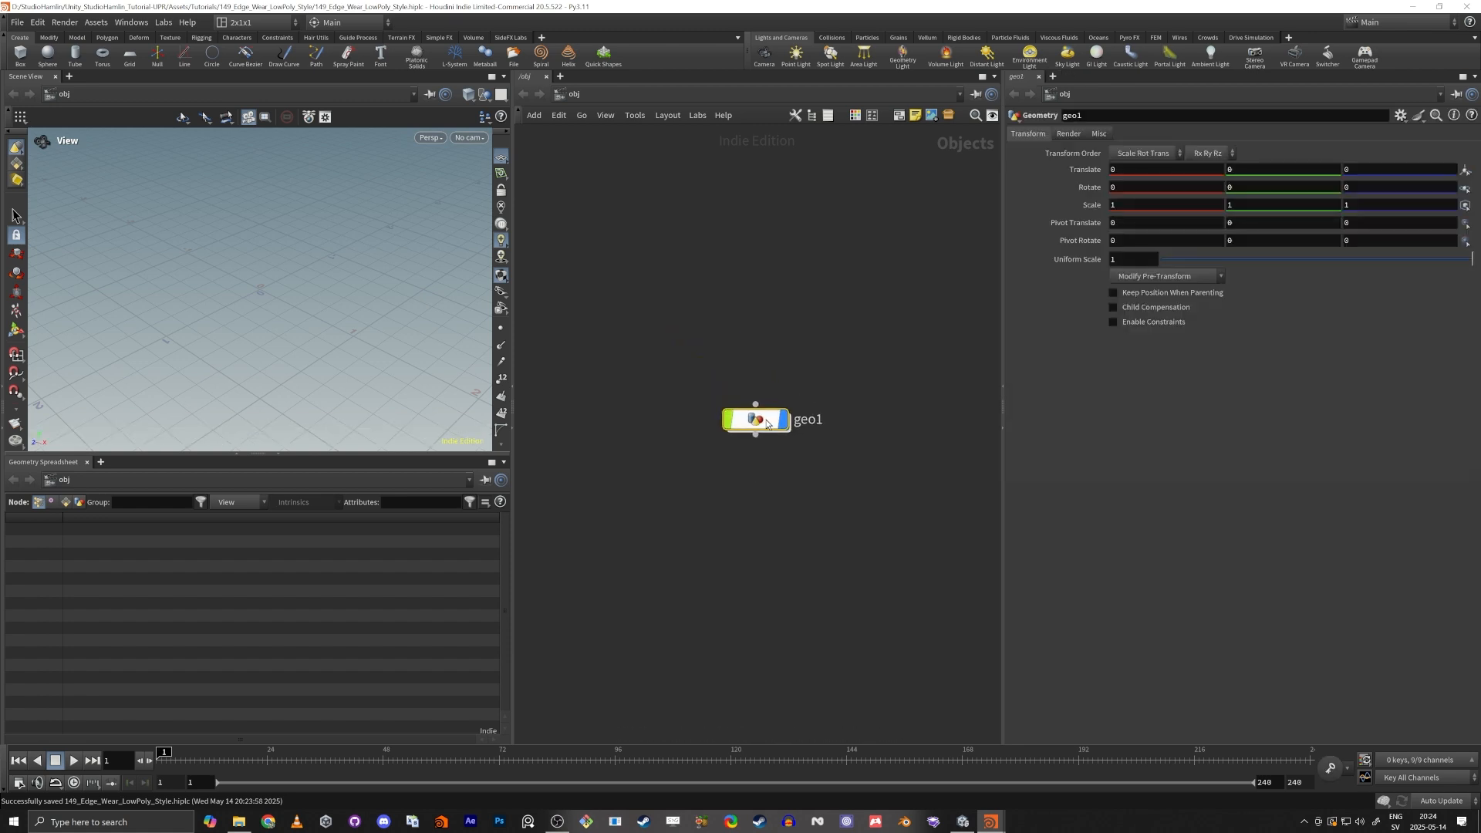
double_click(750, 429)
Add a Box node to the empty geometry network.
key("Tab")
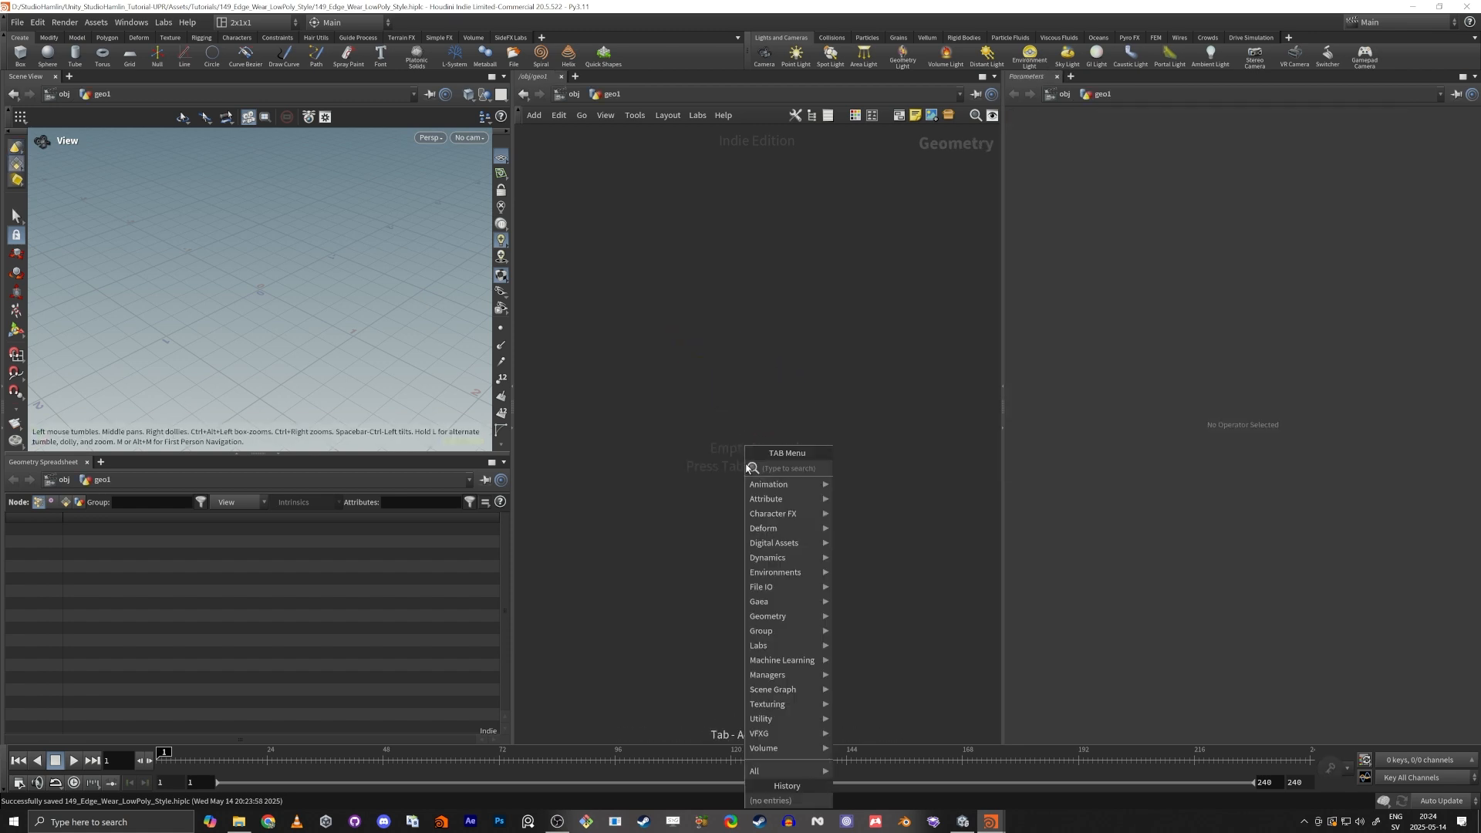
type("vox")
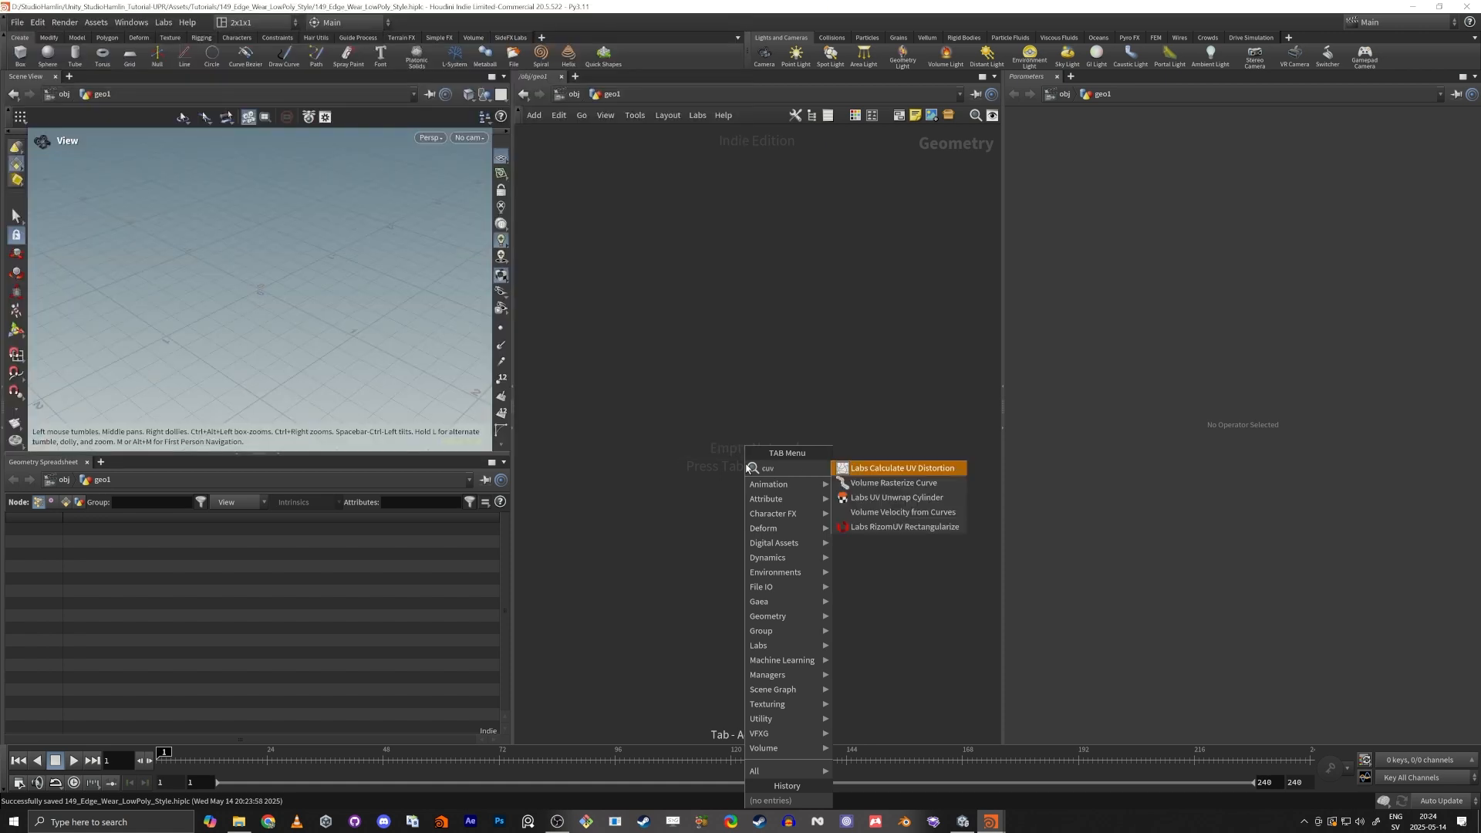
key("BackSpace")
key("BackSpace")
key("BackSpace")
type("box")
key("Return")
left_click(745, 464)
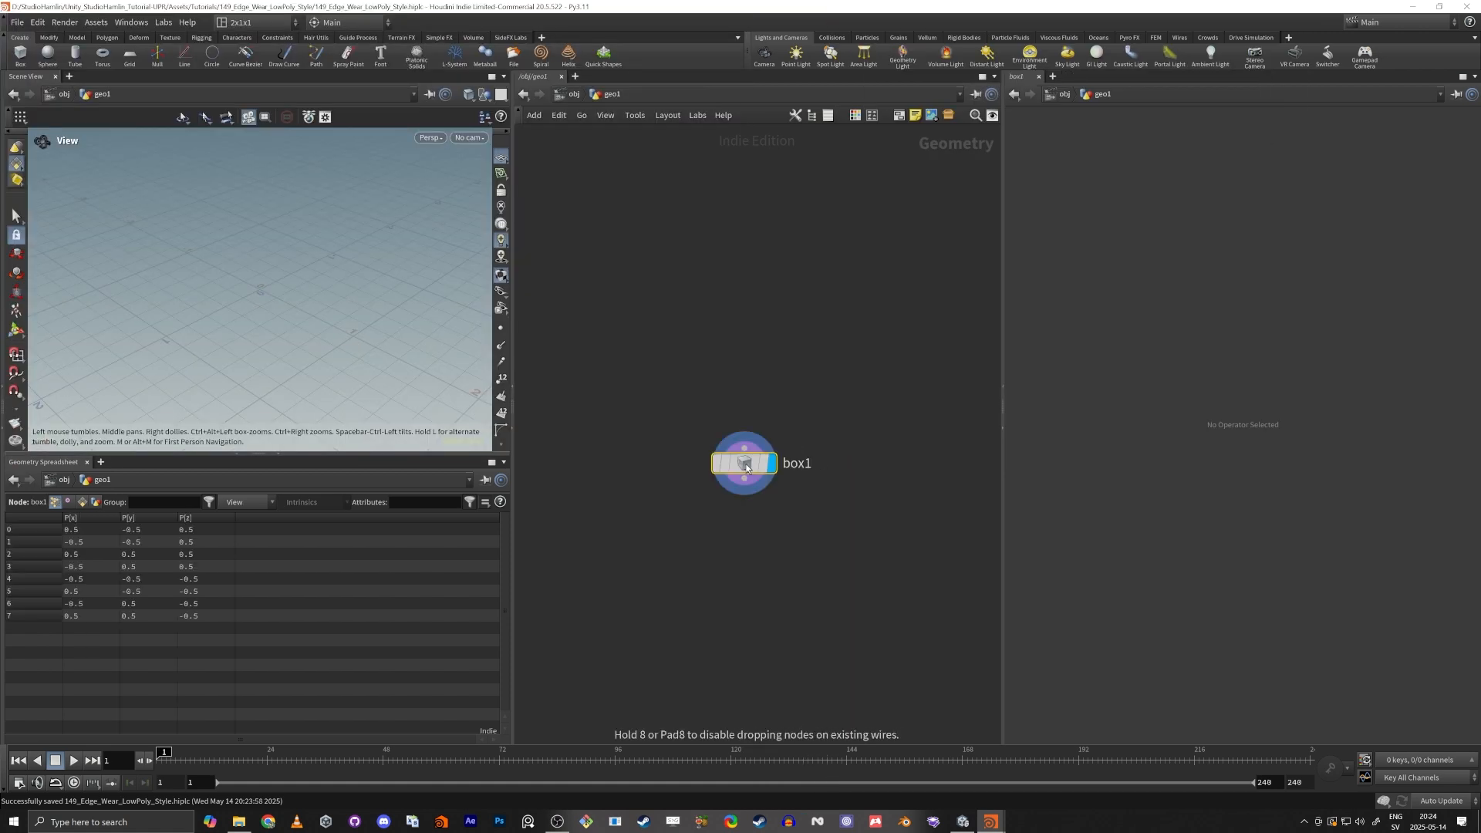
Set the box's Y size to 4 to form a tall pillar.
left_click_drag(1266, 184, 1129, 188)
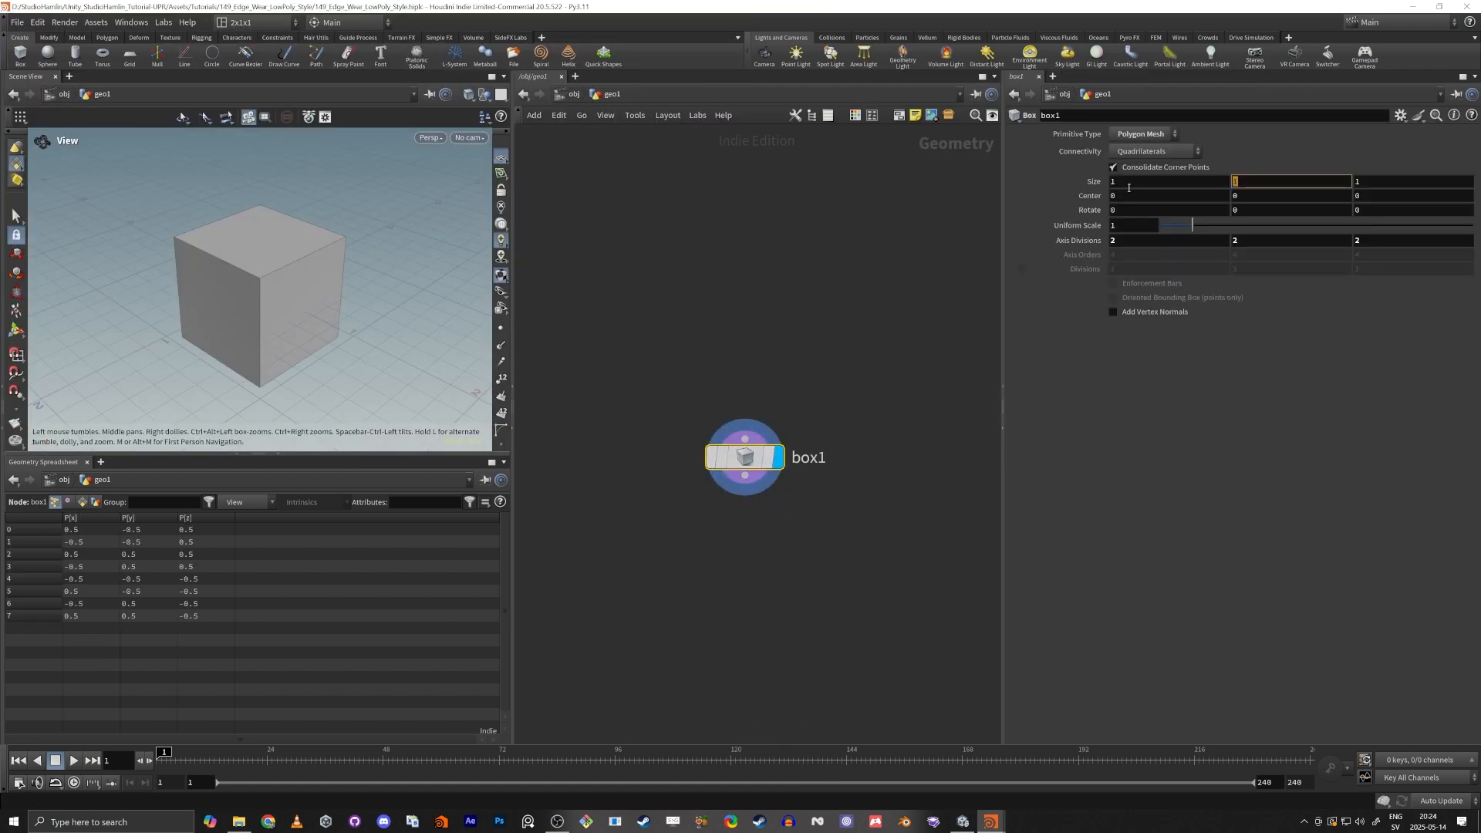
type("4")
key("Tab")
middle_click(783, 339)
left_click_drag(165, 289, 225, 285)
scroll(188, 327, "down", 5)
scroll(224, 284, "up", 4)
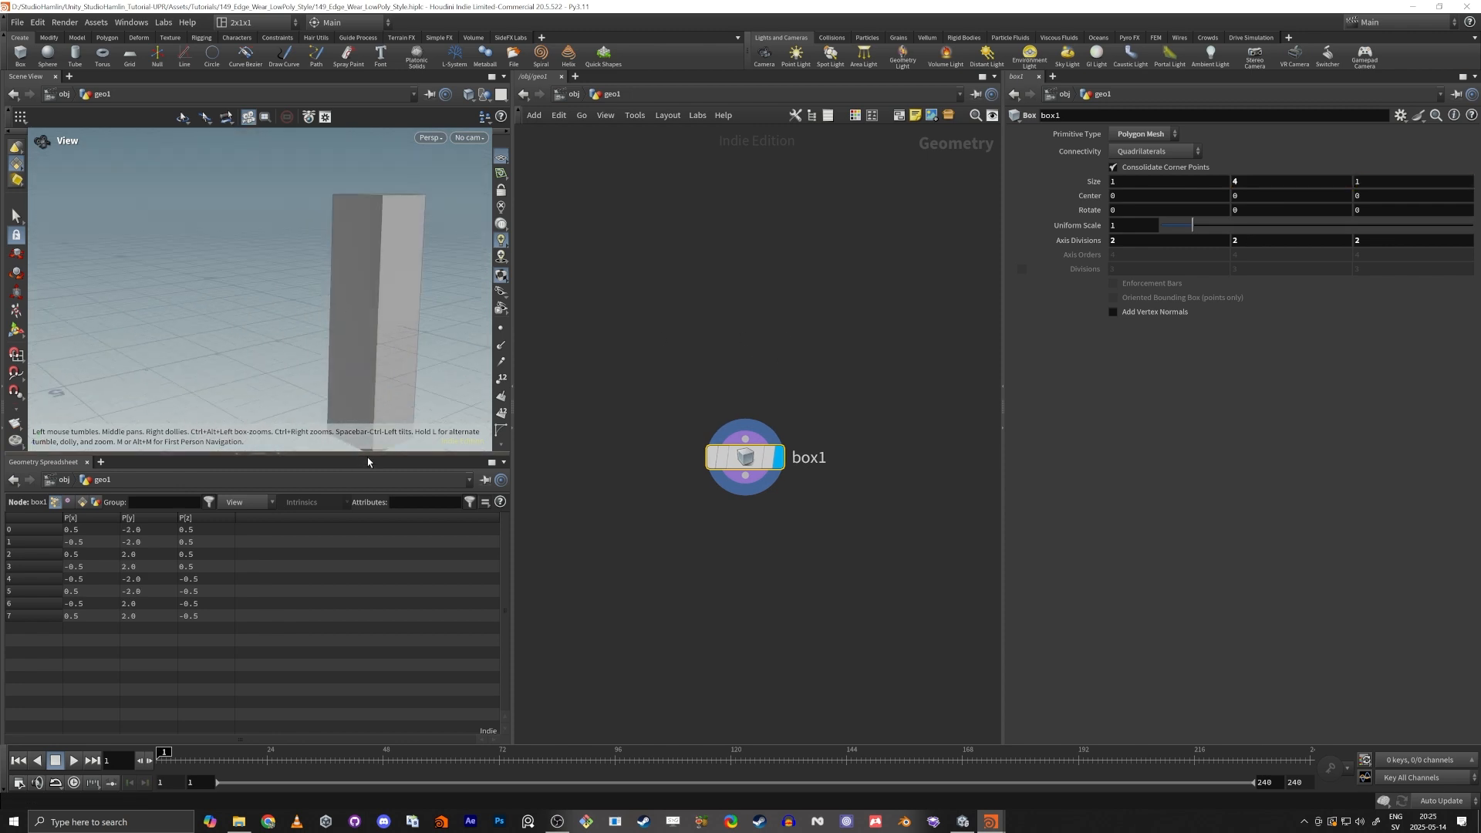
Enlarge the 3D viewport by shrinking the geometry spreadsheet, and show the pillar's points.
left_click_drag(365, 454, 364, 664)
middle_click_drag(377, 407, 273, 407)
scroll(273, 408, "up", 3)
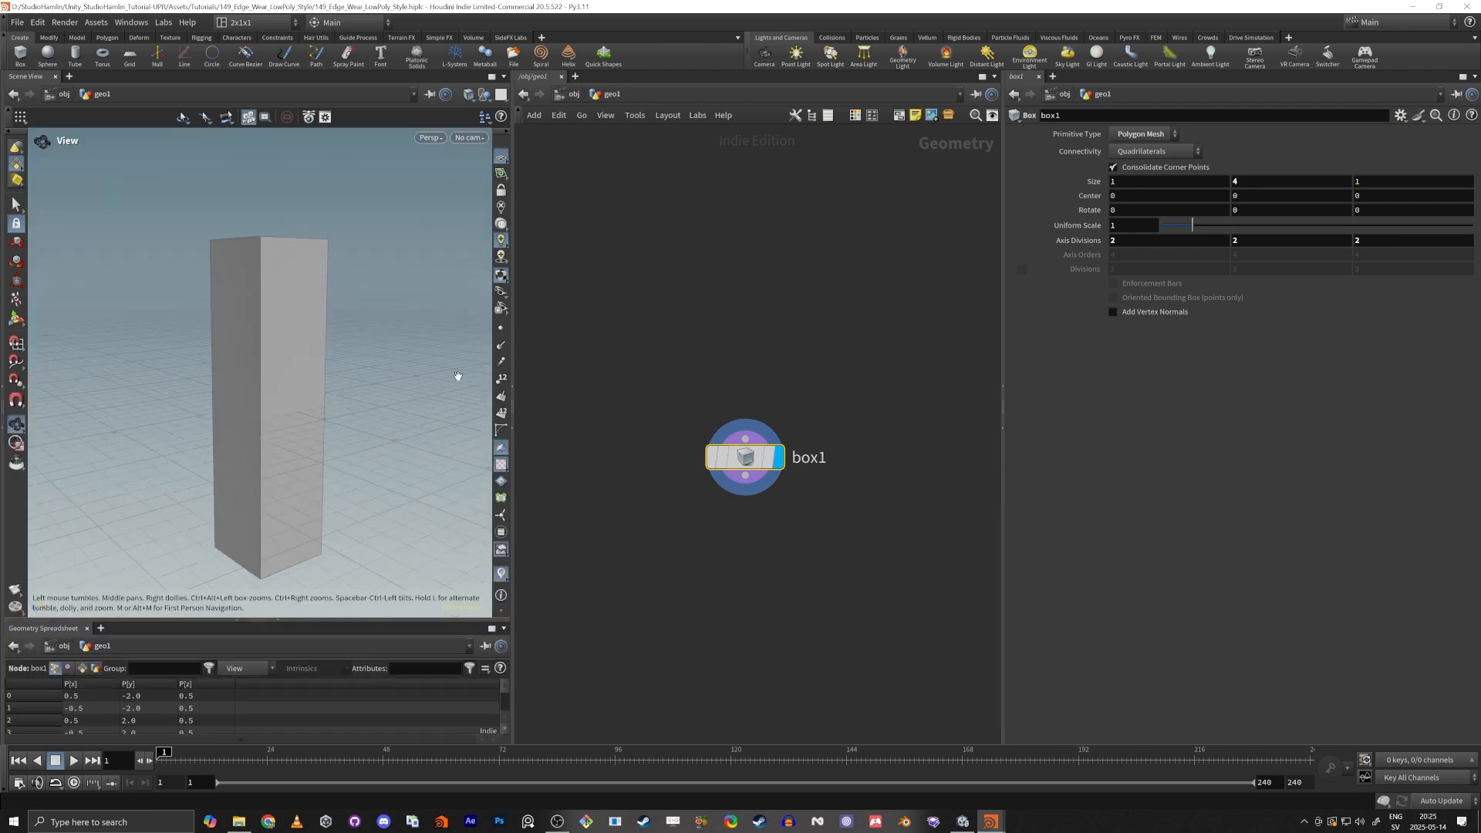
left_click(500, 328)
left_click_drag(310, 458, 282, 379)
left_click_drag(264, 294, 253, 267)
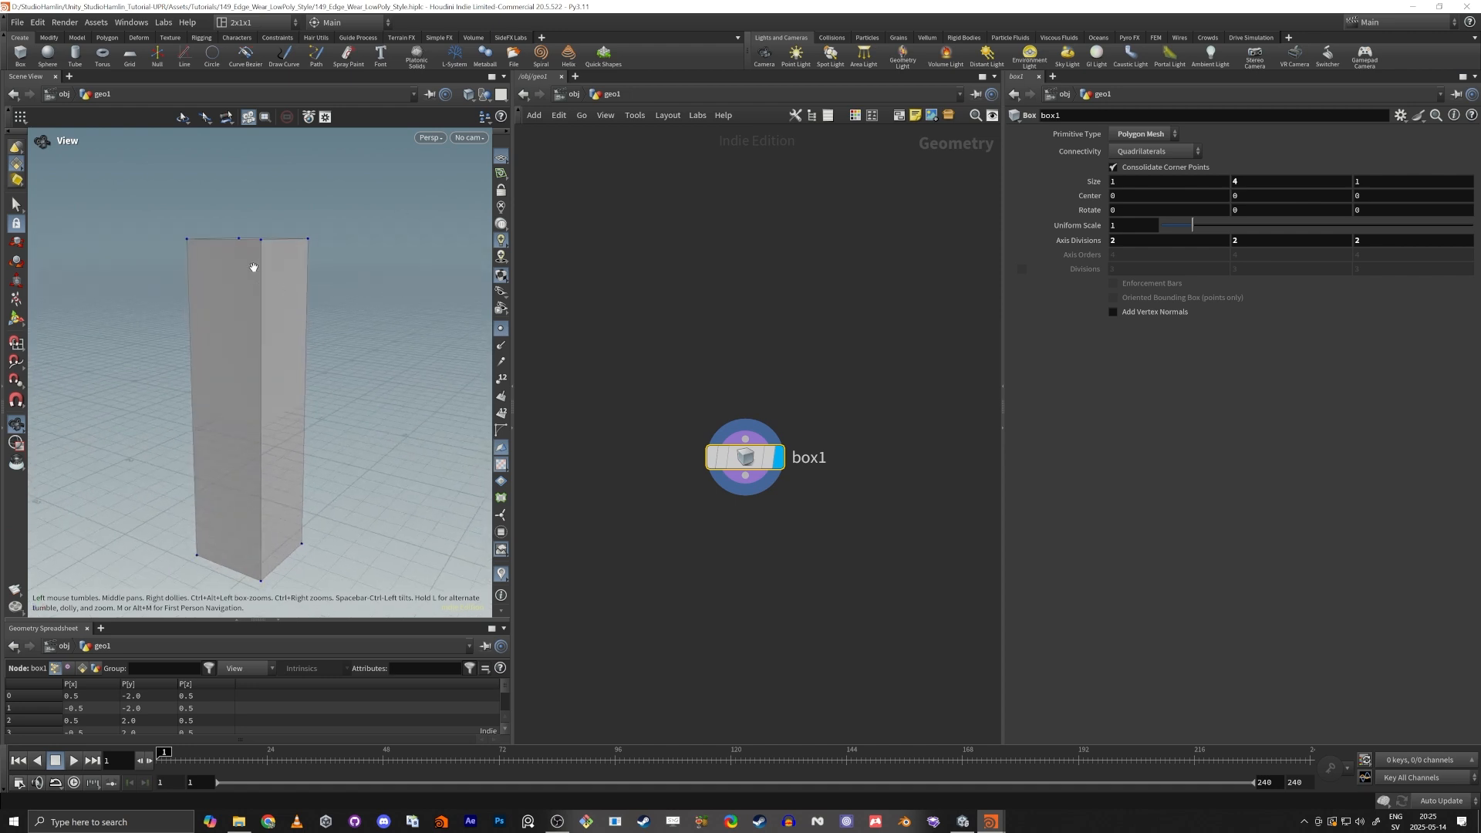
left_click_drag(281, 491, 313, 316)
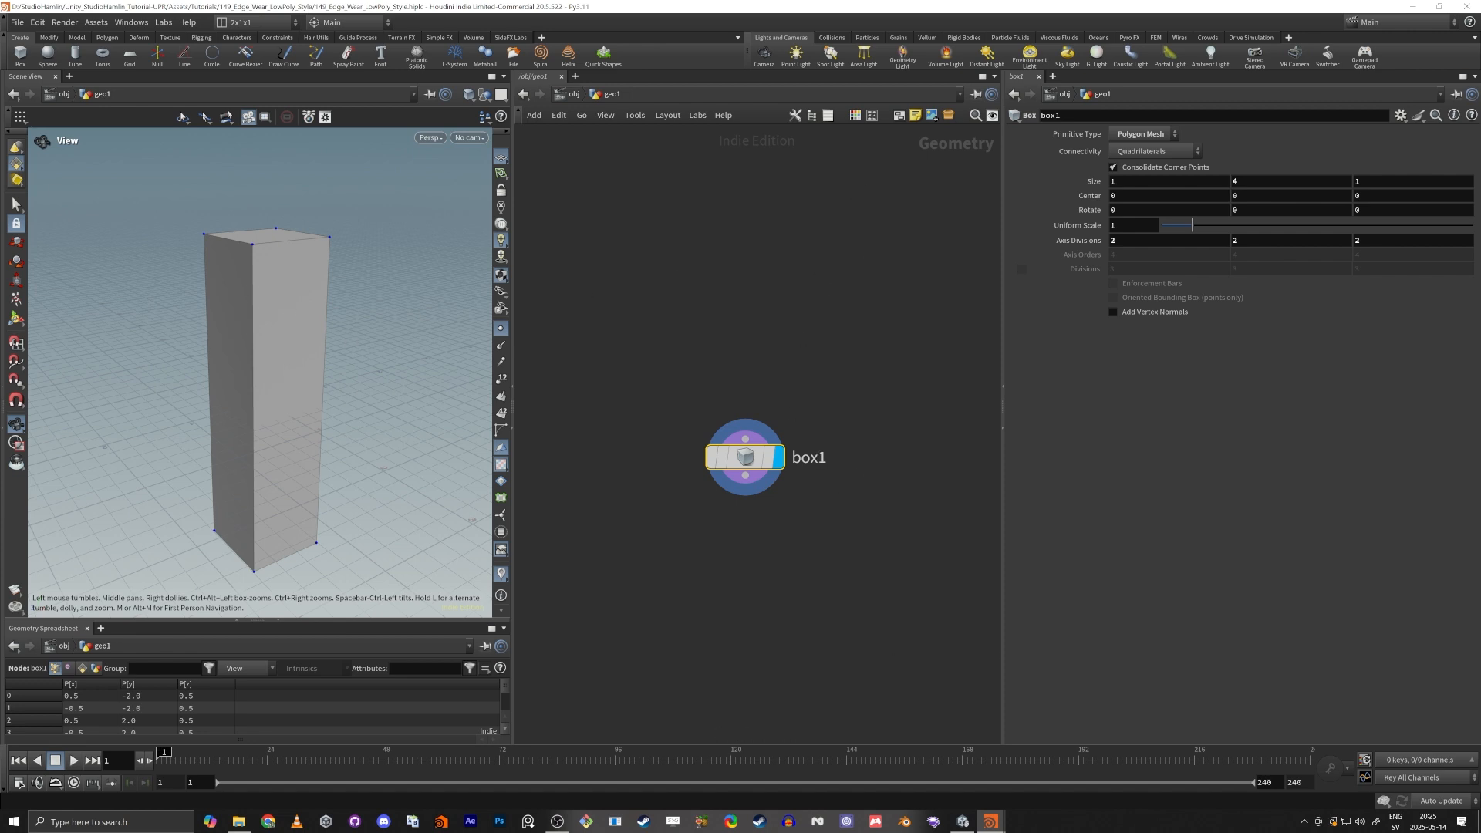
middle_click_drag(674, 625, 694, 568)
key("Tab")
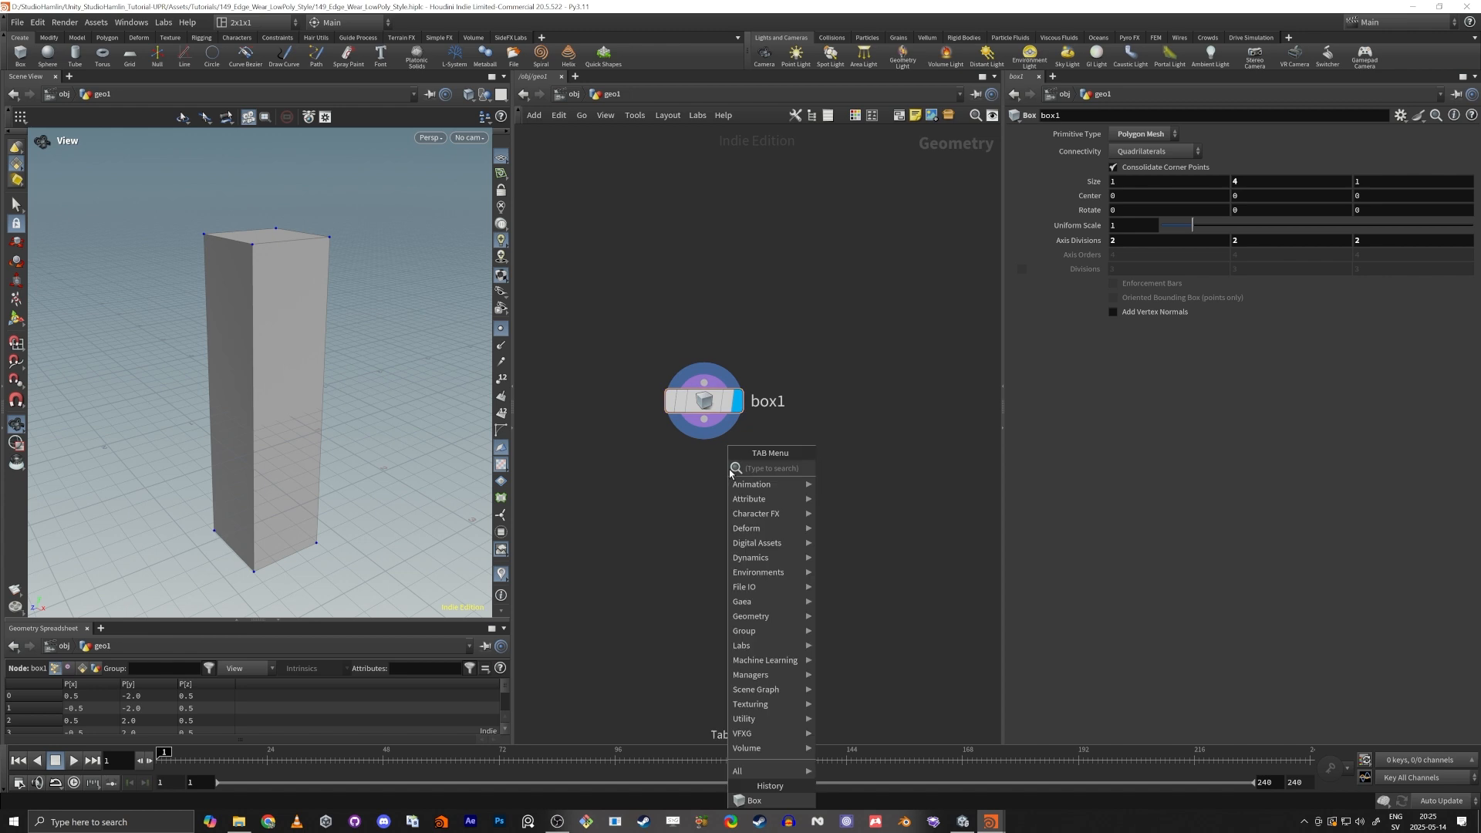
type("s")
key("BackSpace")
type("rem")
key("Return")
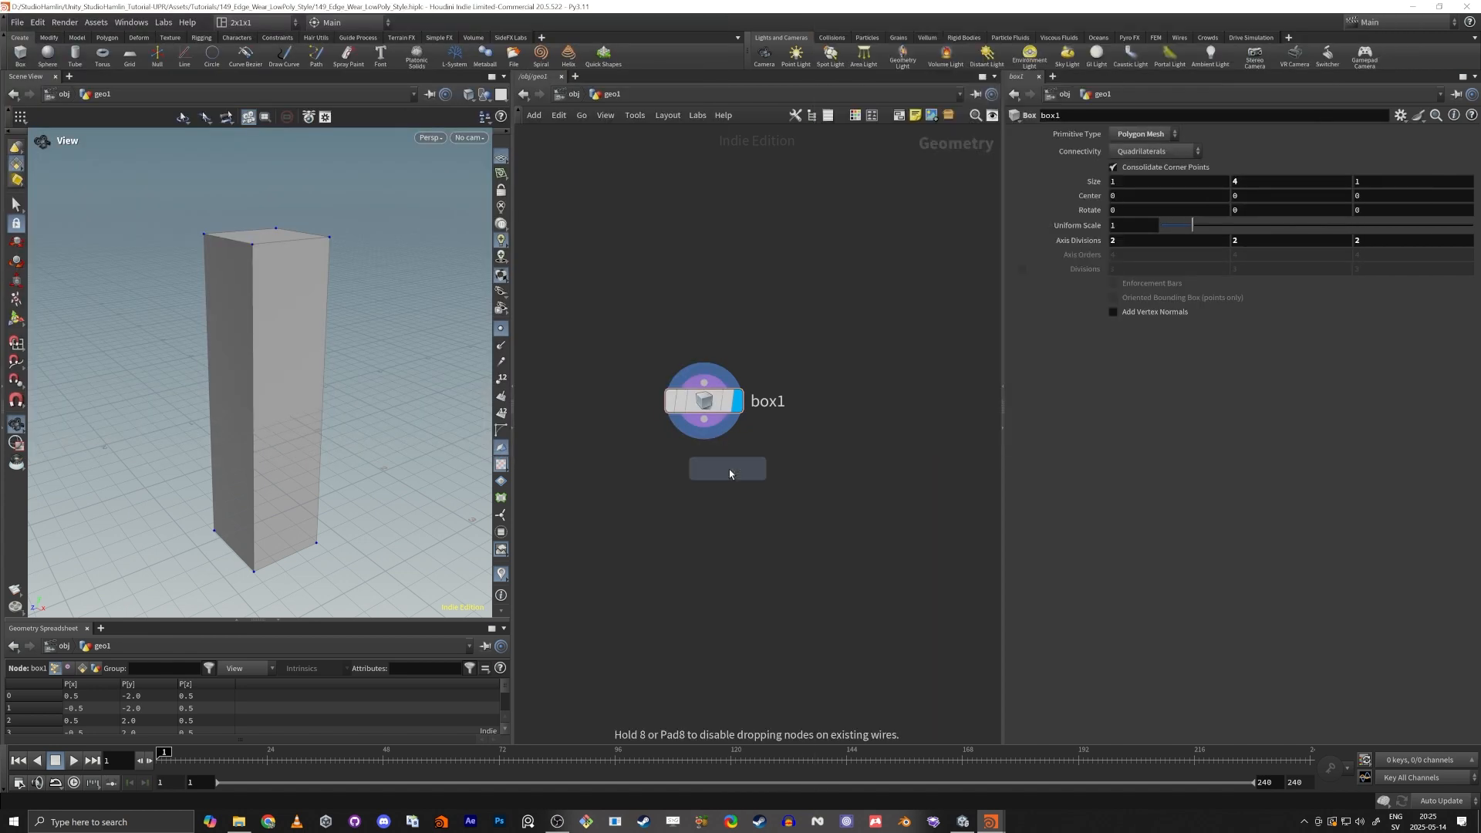
left_click(729, 469)
Add a Labs Measure Curvature node below the box and space the two nodes apart.
key("Tab")
type("mes")
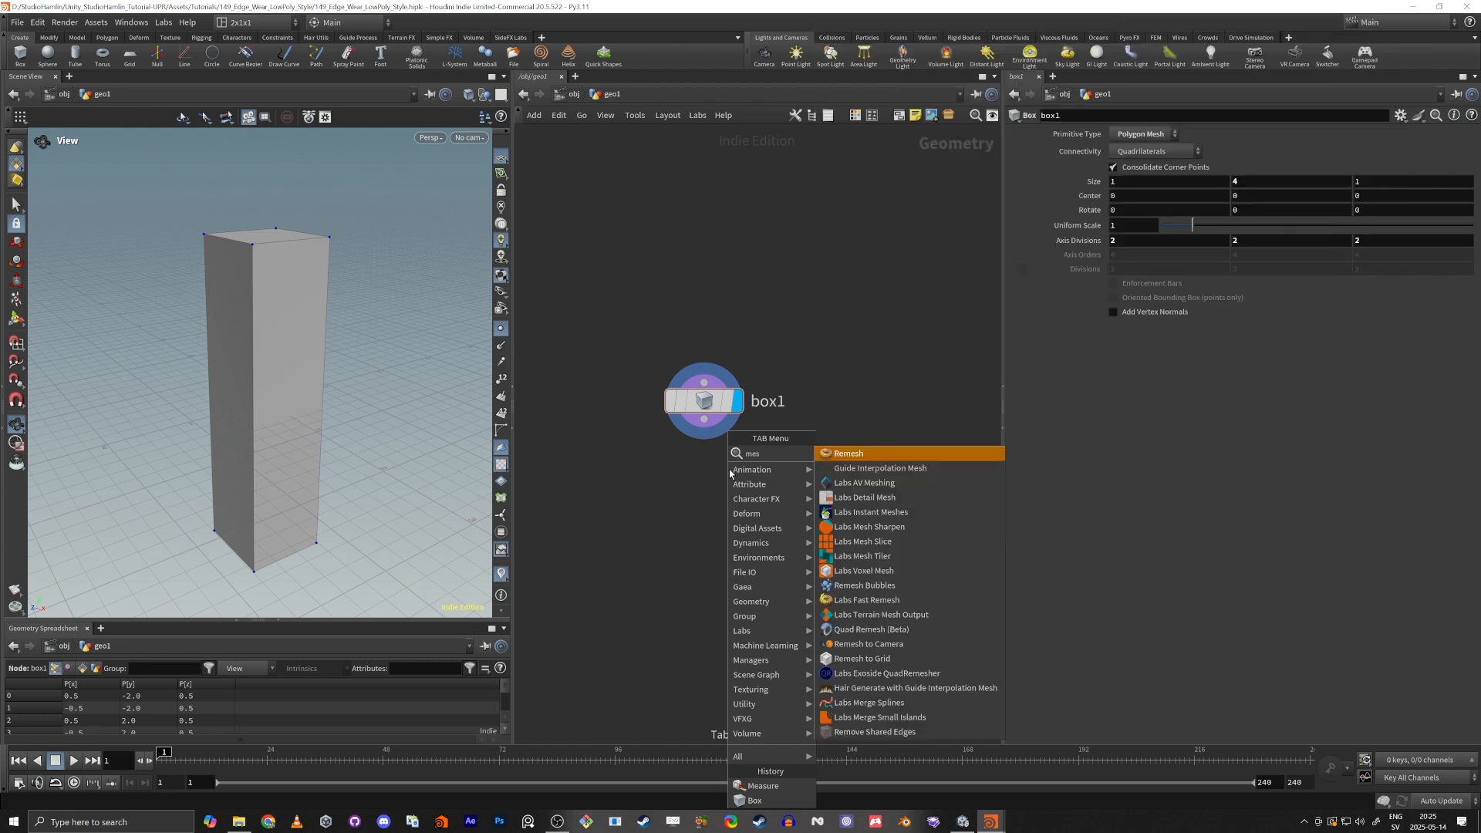
key("BackSpace")
type("asu")
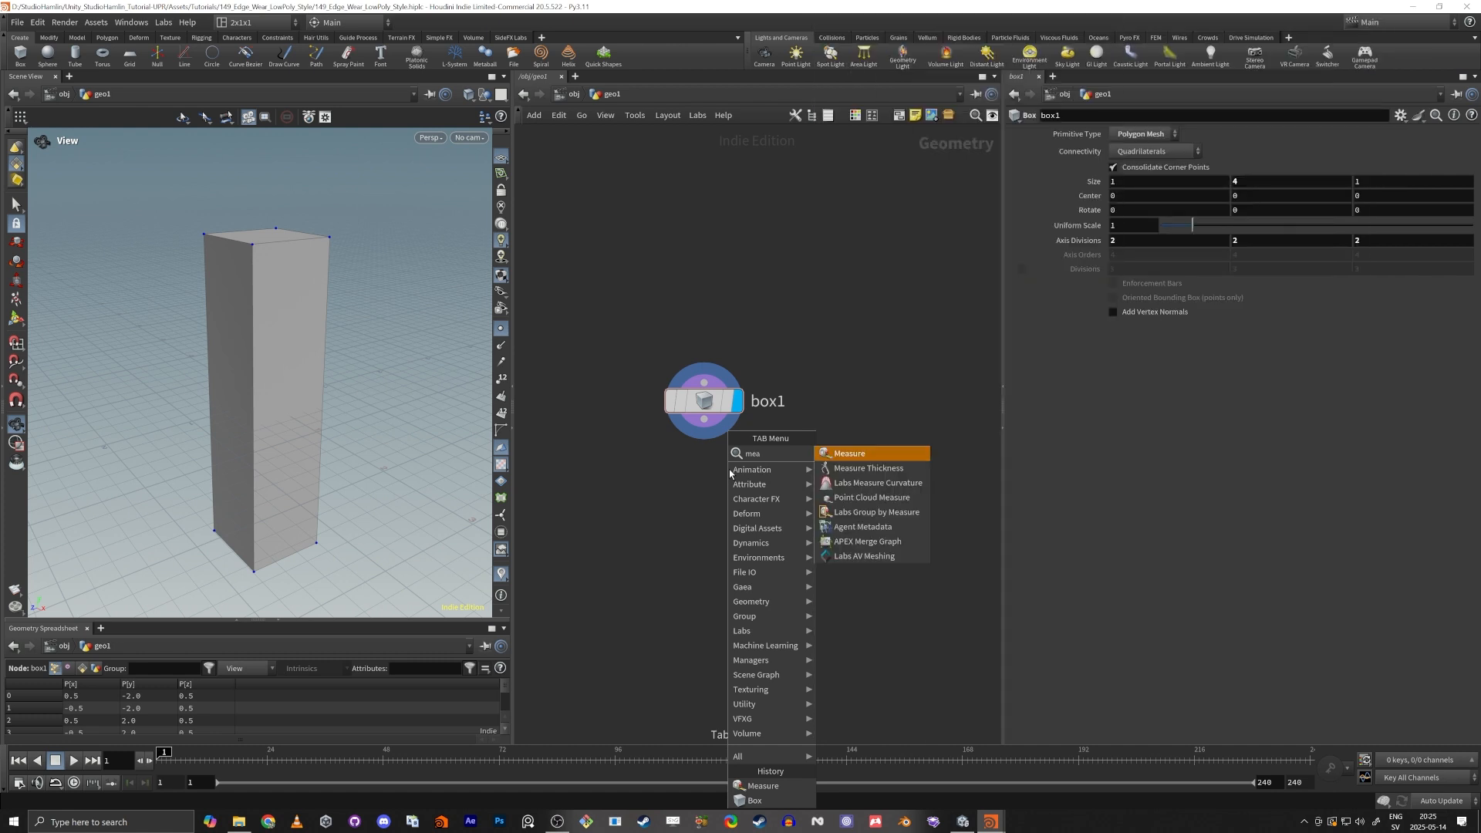
key("Down")
key("Down")
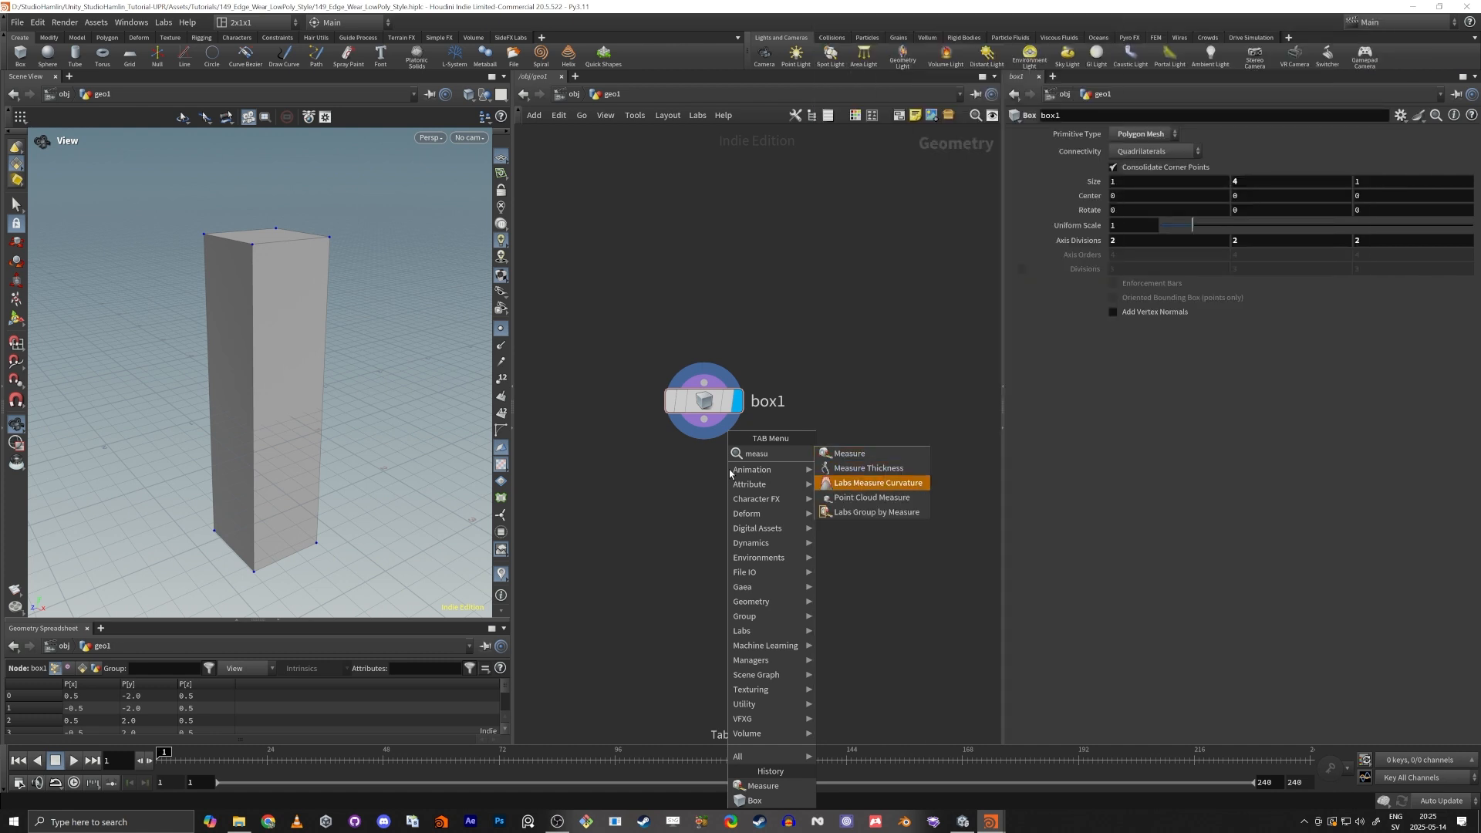
key("Return")
left_click(670, 505)
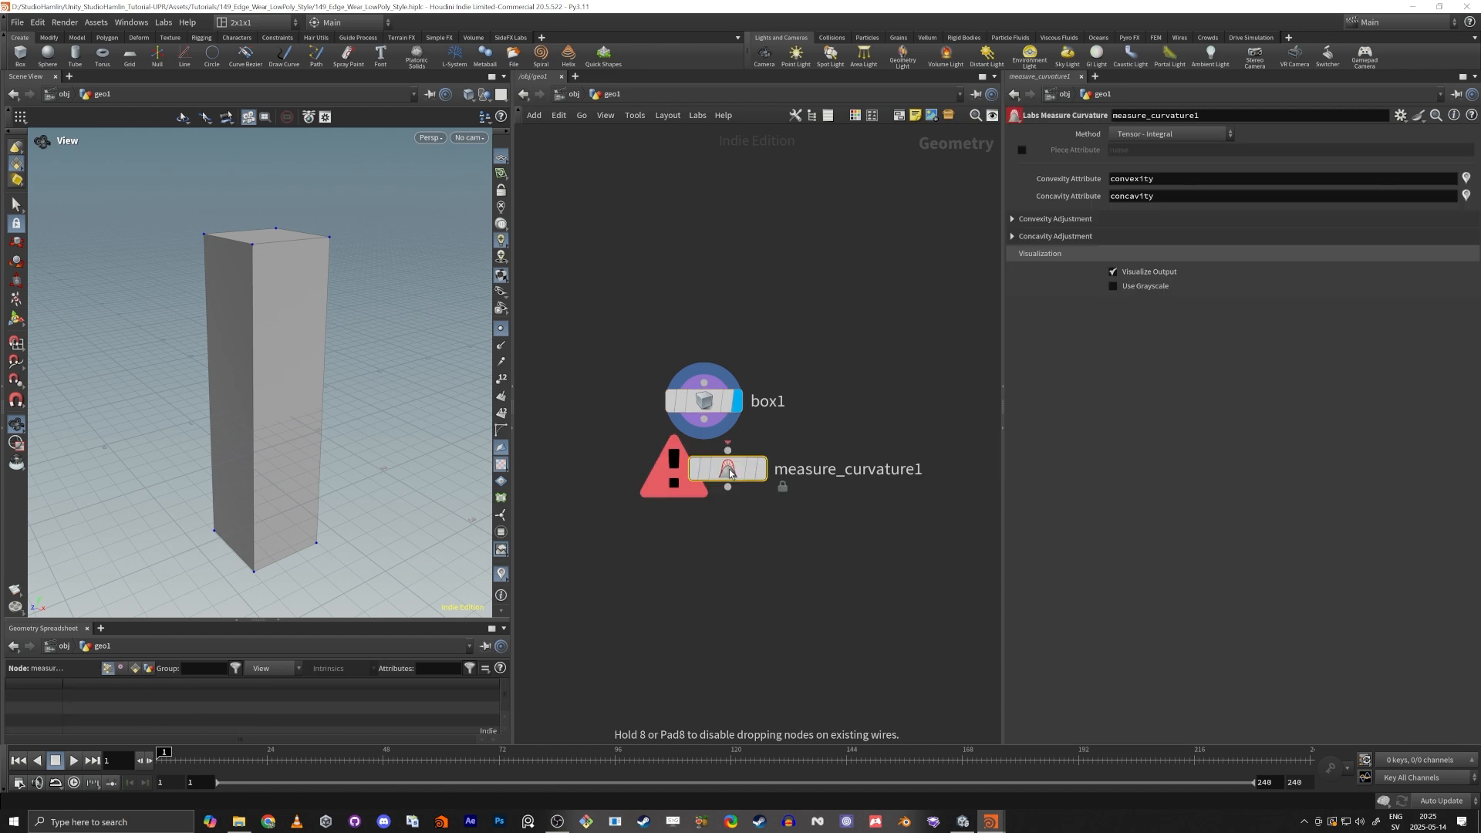
left_click_drag(669, 505, 705, 553)
left_click_drag(704, 423, 704, 284)
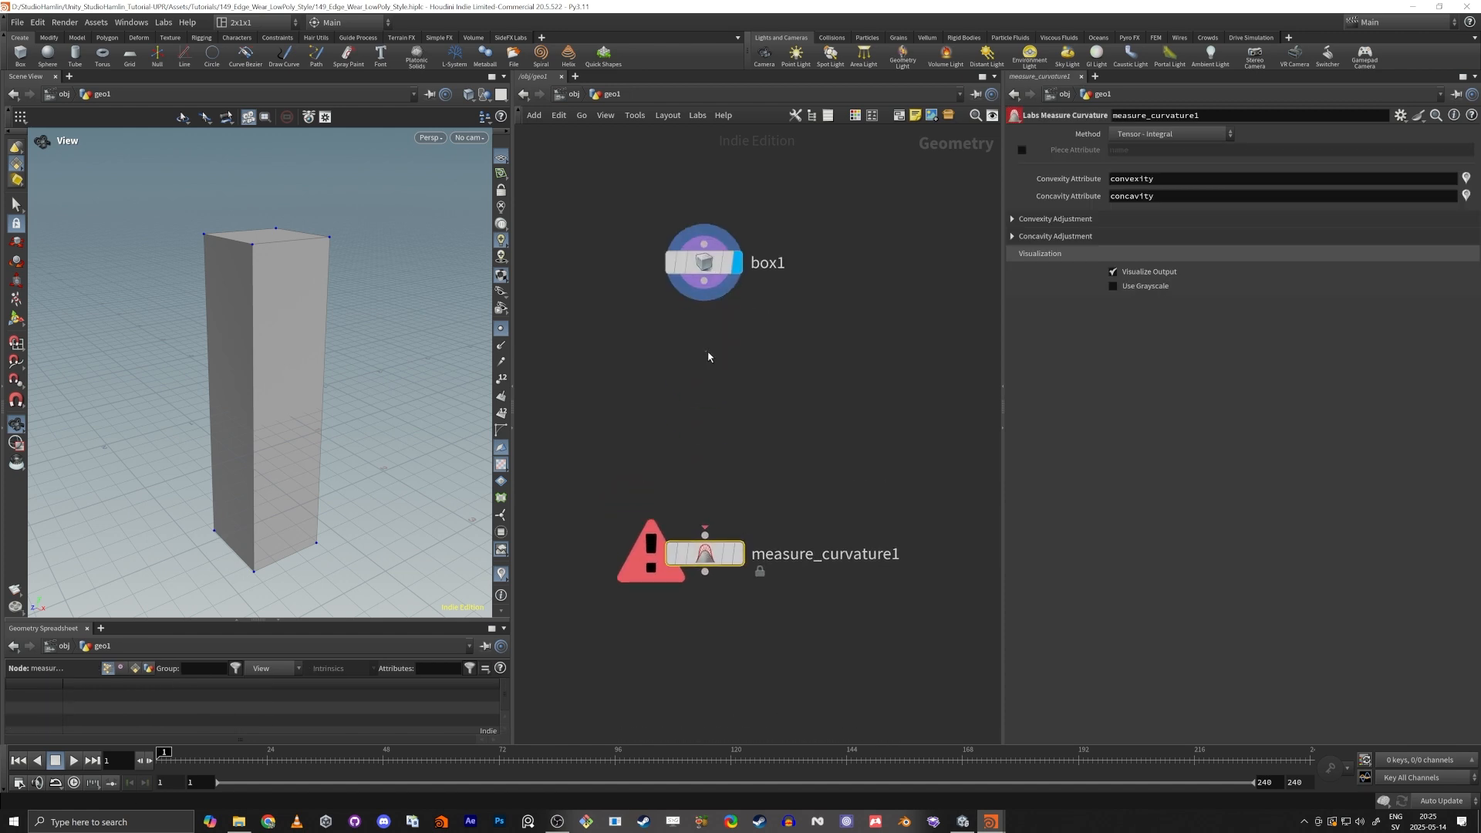
Add a Remesh node fed by the box, place it below the box and display its result.
key("Tab")
type("remesh")
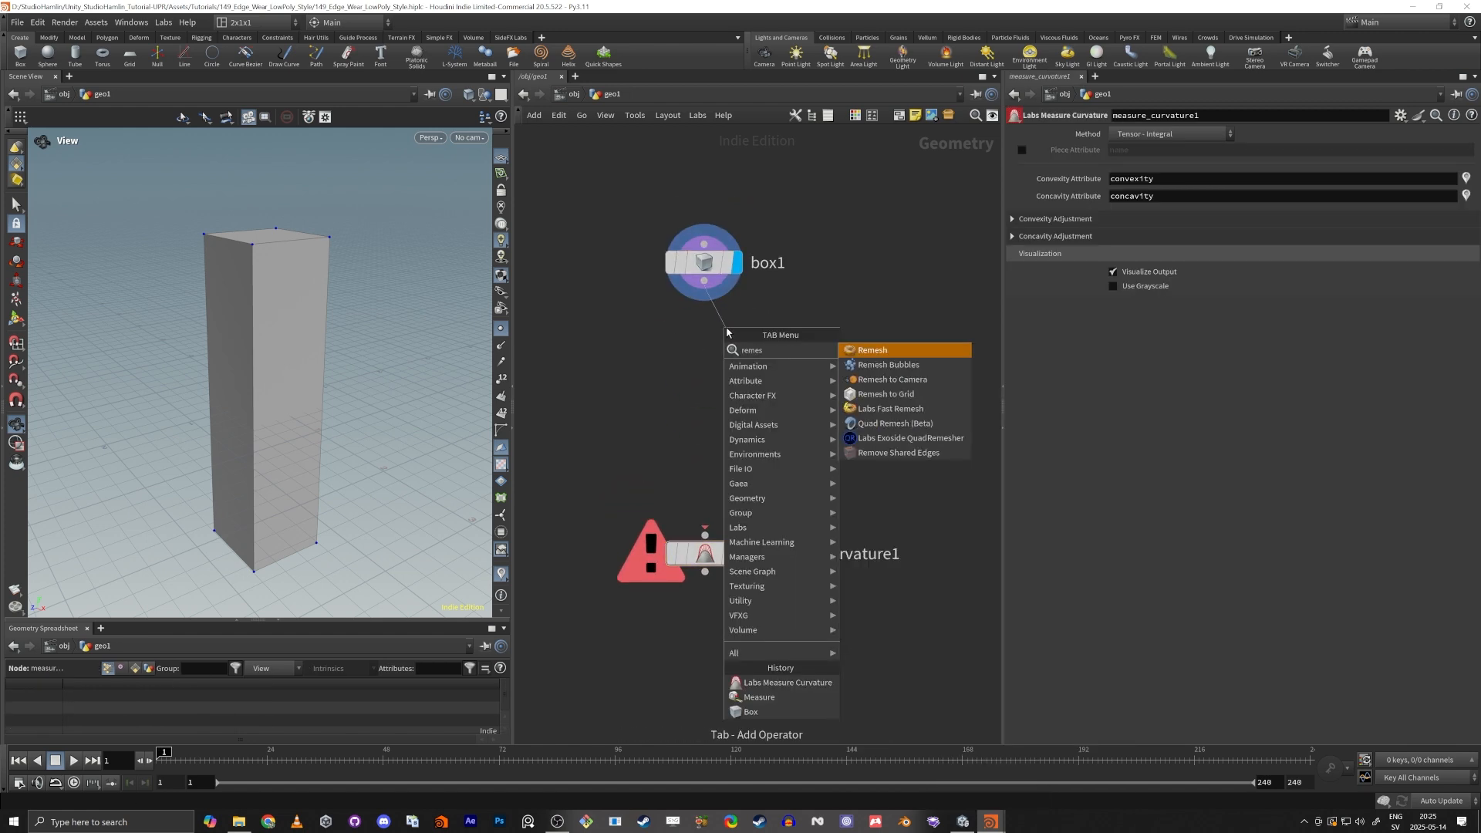
key("Return")
left_click(726, 329)
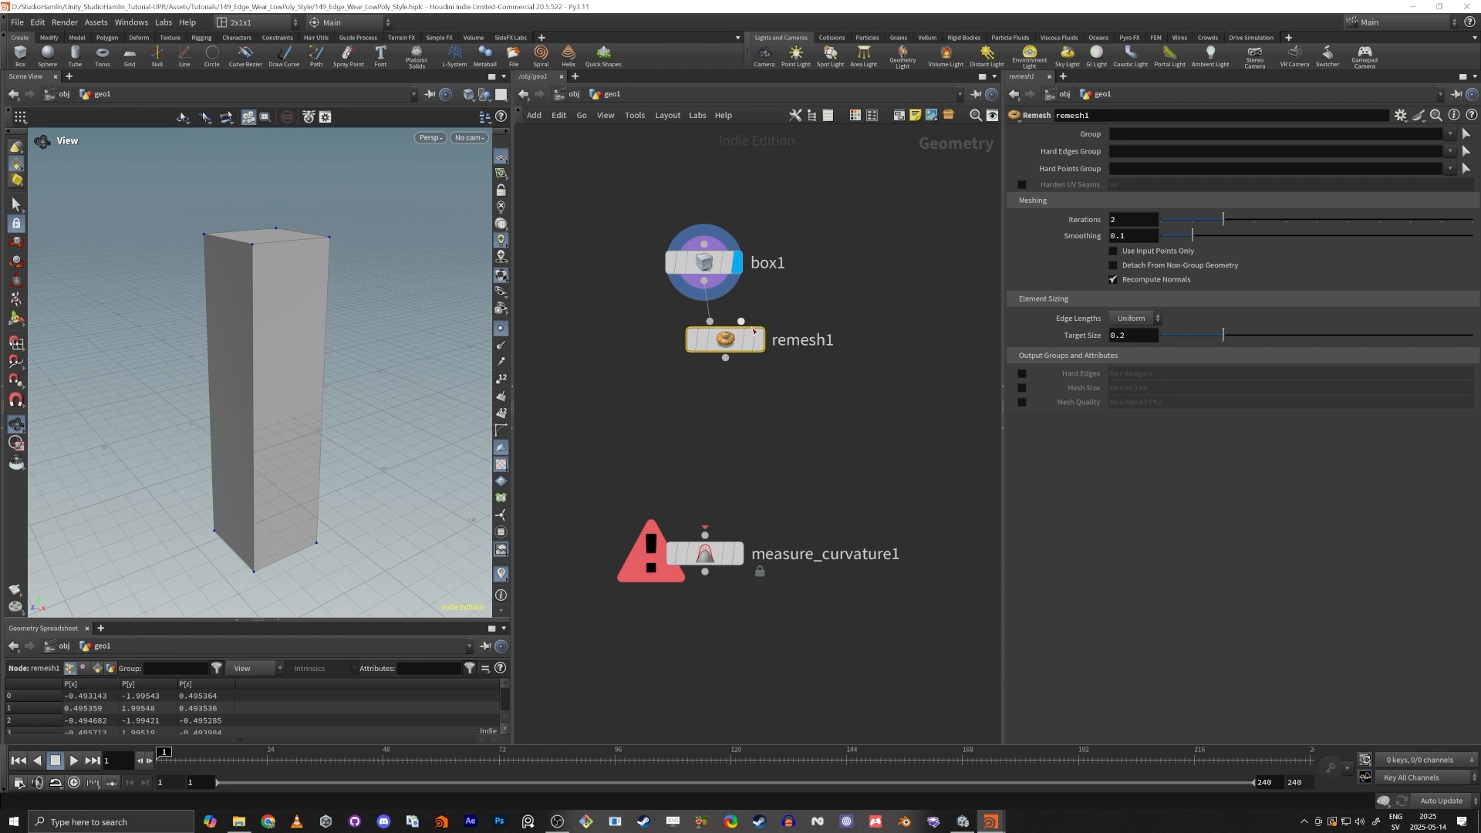
left_click(758, 340)
left_click_drag(732, 340, 719, 360)
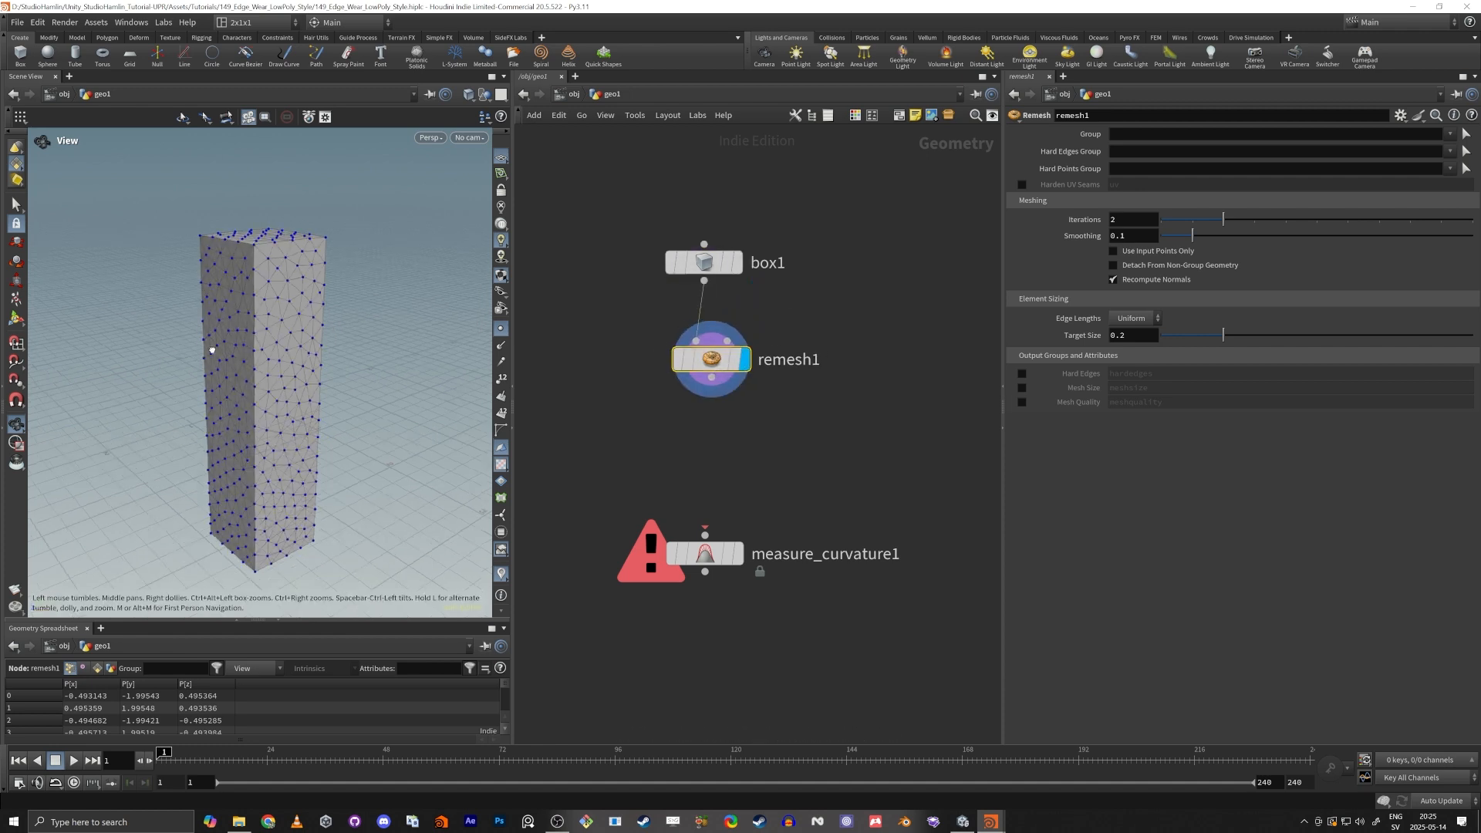
left_click_drag(212, 350, 360, 393)
Connect the Remesh output to the Measure Curvature node and display the curvature on the pillar.
left_click_drag(711, 378, 705, 534)
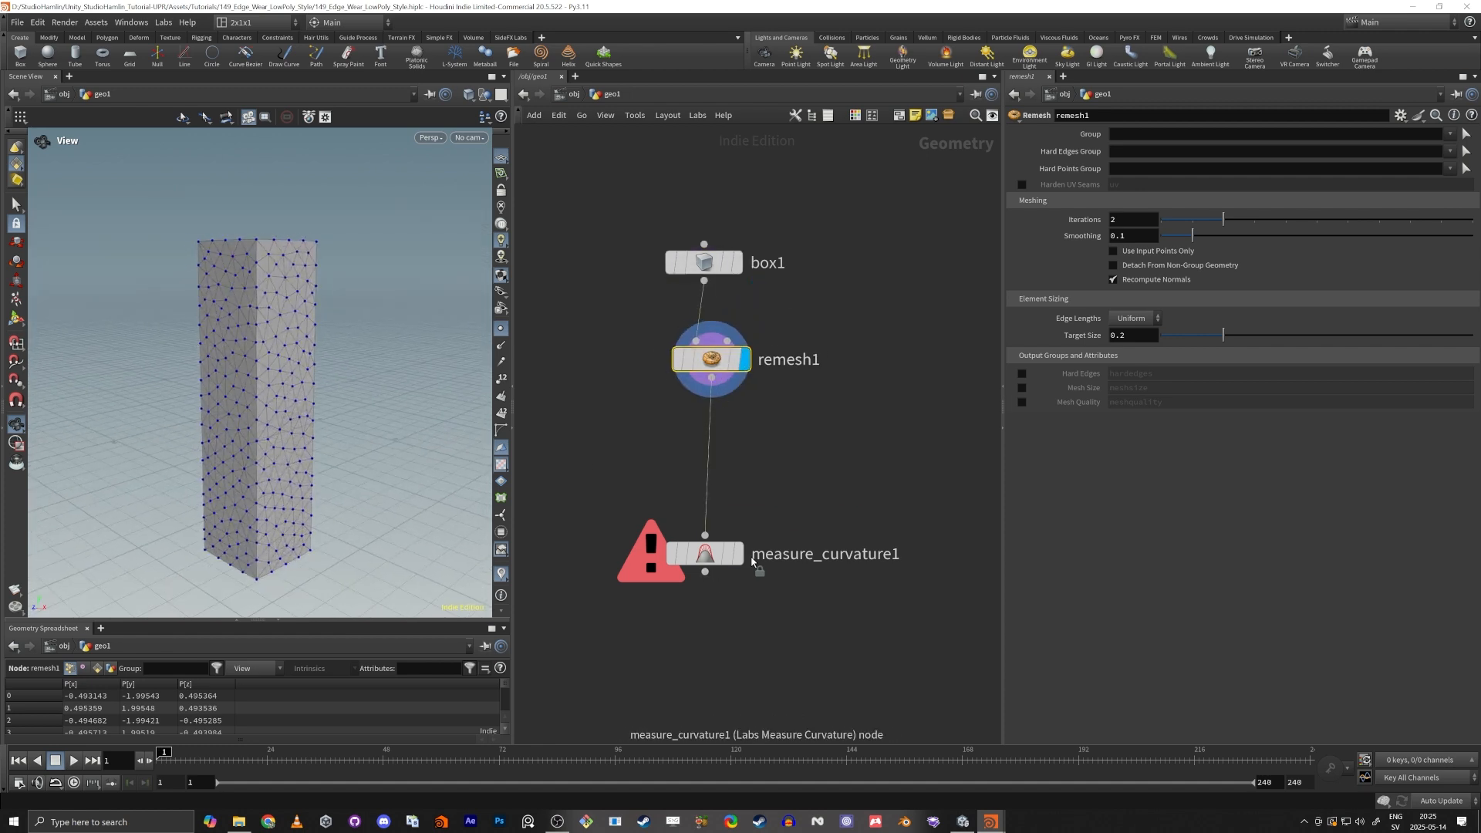
left_click(717, 562)
left_click_drag(353, 449, 365, 327)
scroll(331, 373, "up", 4)
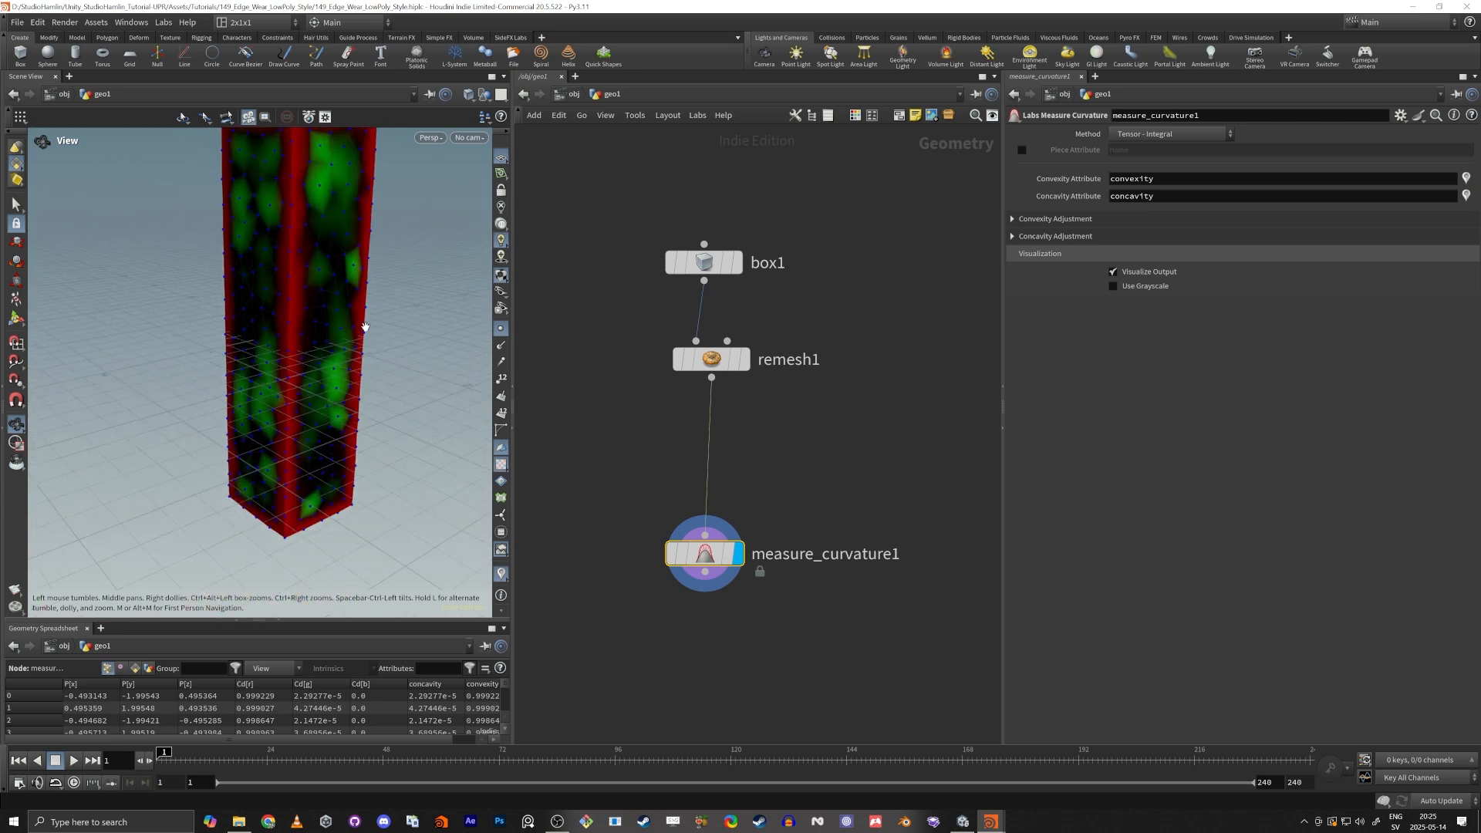
left_click_drag(287, 266, 385, 362)
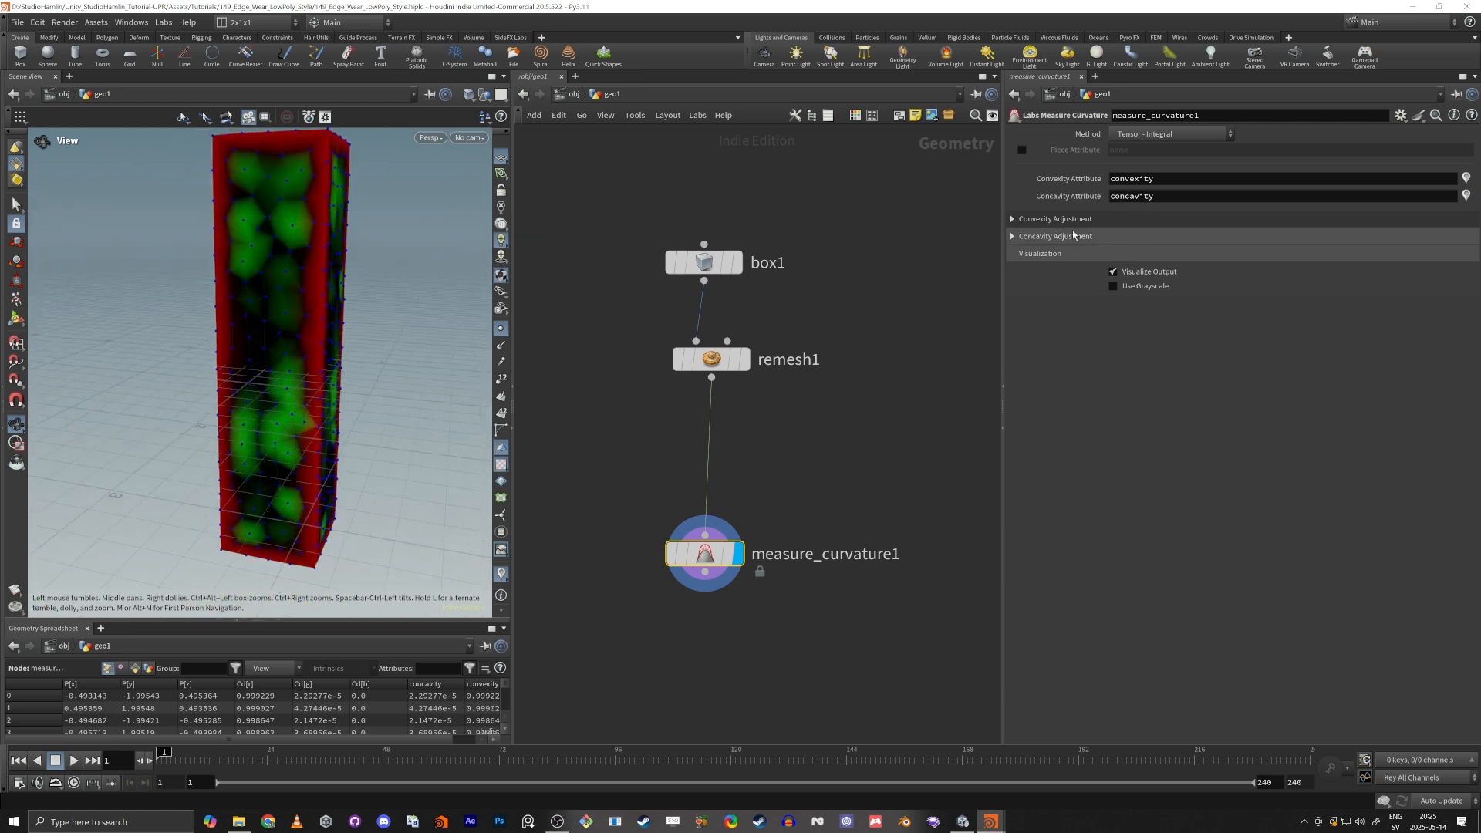
Rename the convexity attribute to edge on the Measure Curvature node and check it in the node info.
left_click(1110, 222)
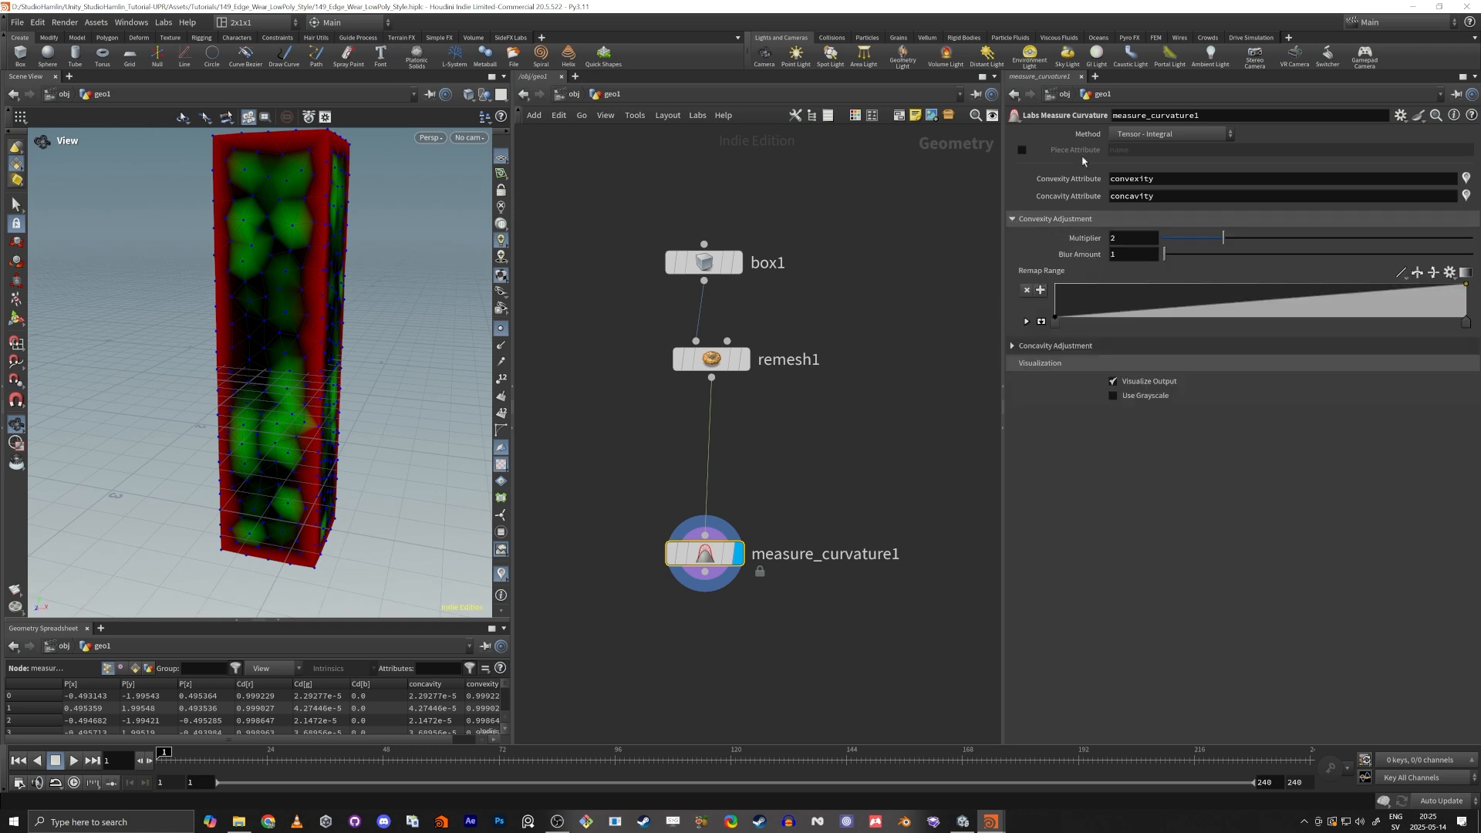
double_click(1171, 183)
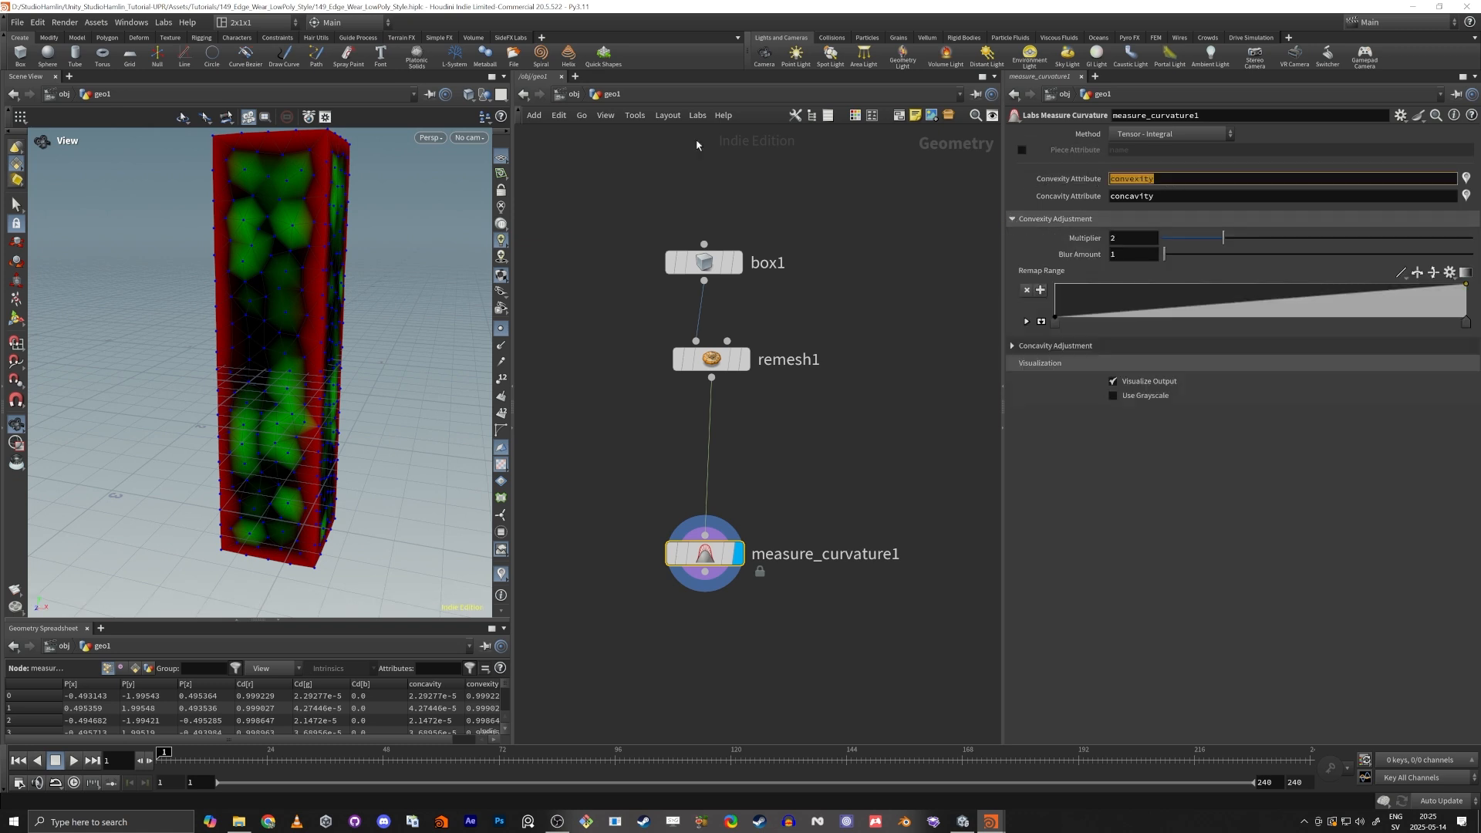
type("edge")
key("Return")
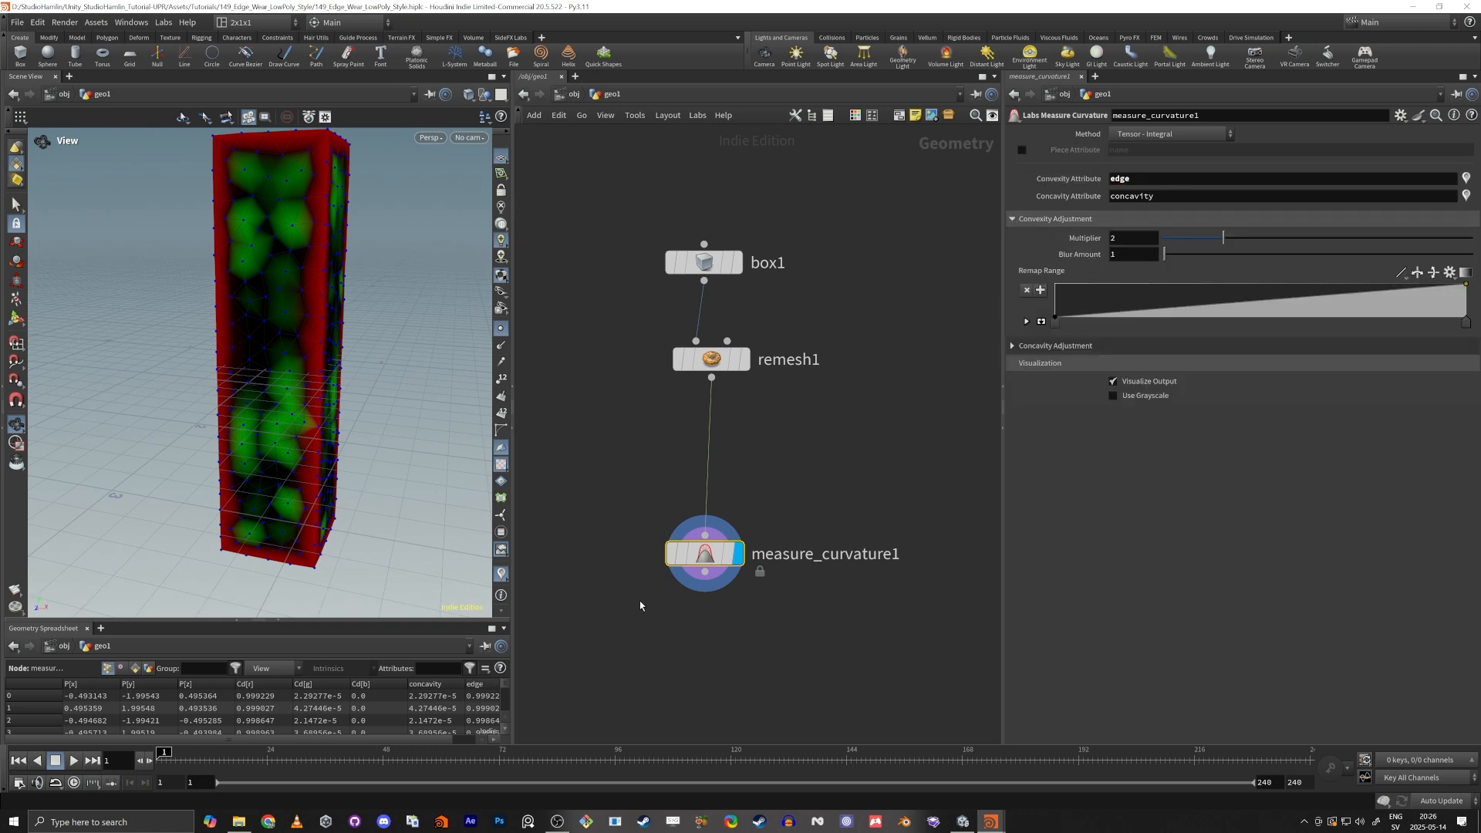
middle_click(704, 553)
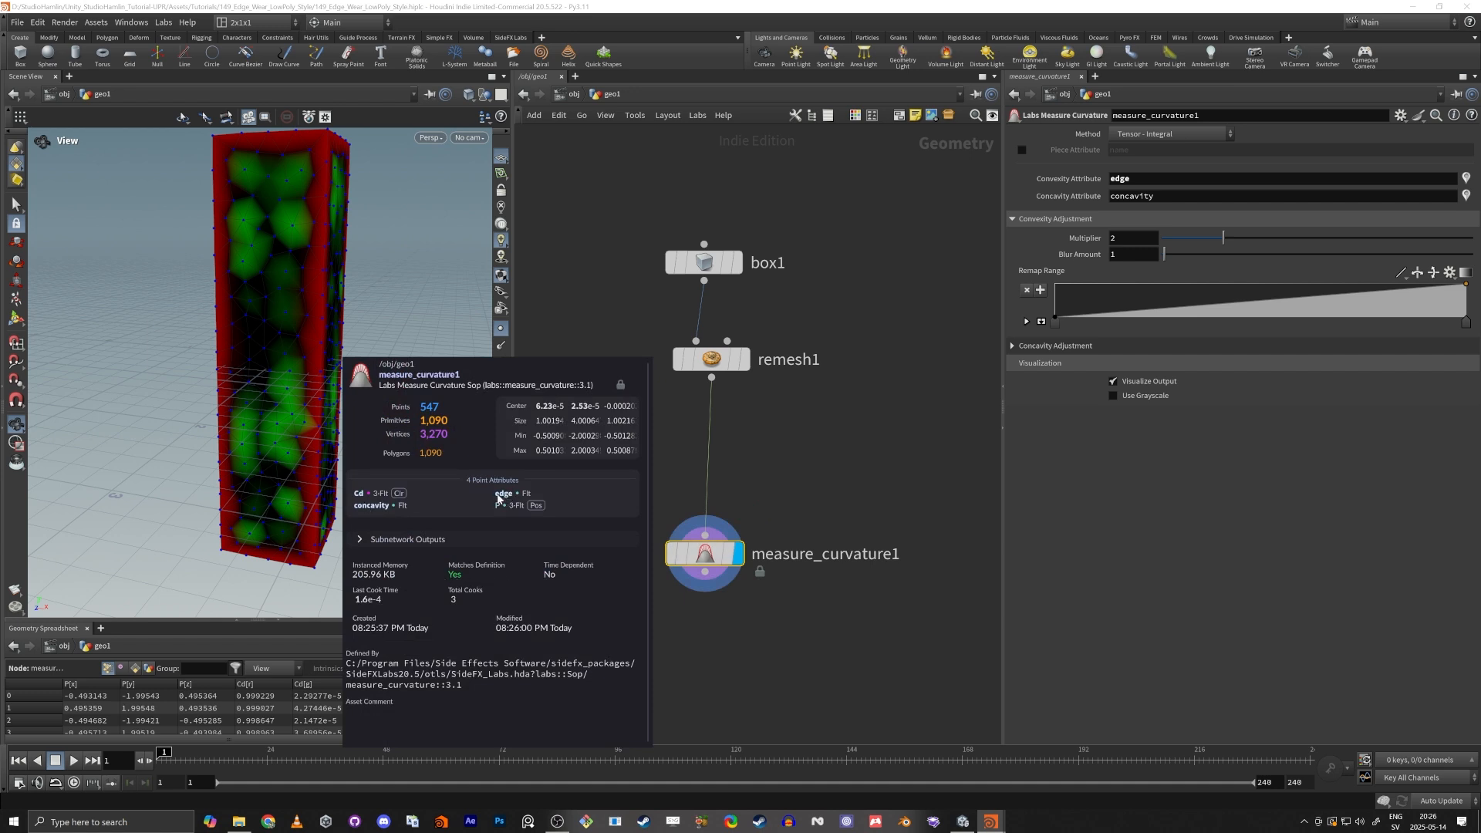
Move the start of the convexity remap ramp inward to about 0.4 and hide the points in the viewport.
left_click_drag(1055, 321, 1218, 333)
mouse_move(245, 378)
left_mouse_down()
mouse_move(195, 353)
mouse_move(285, 344)
mouse_move(348, 313)
mouse_move(234, 354)
left_mouse_up()
scroll(347, 314, "up", 5)
scroll(348, 314, "down", 10)
left_click(500, 328)
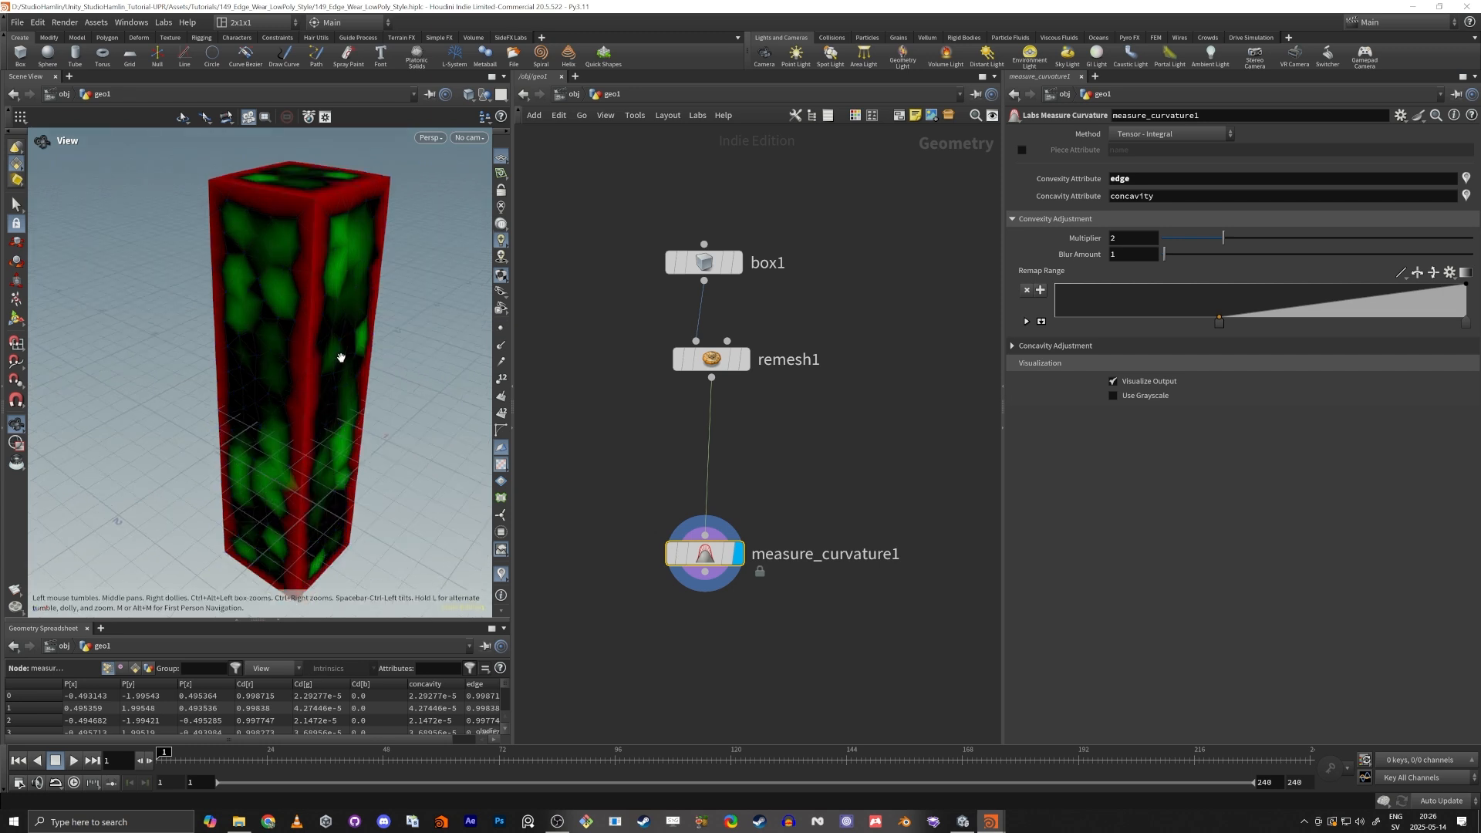
left_click_drag(344, 346, 339, 327)
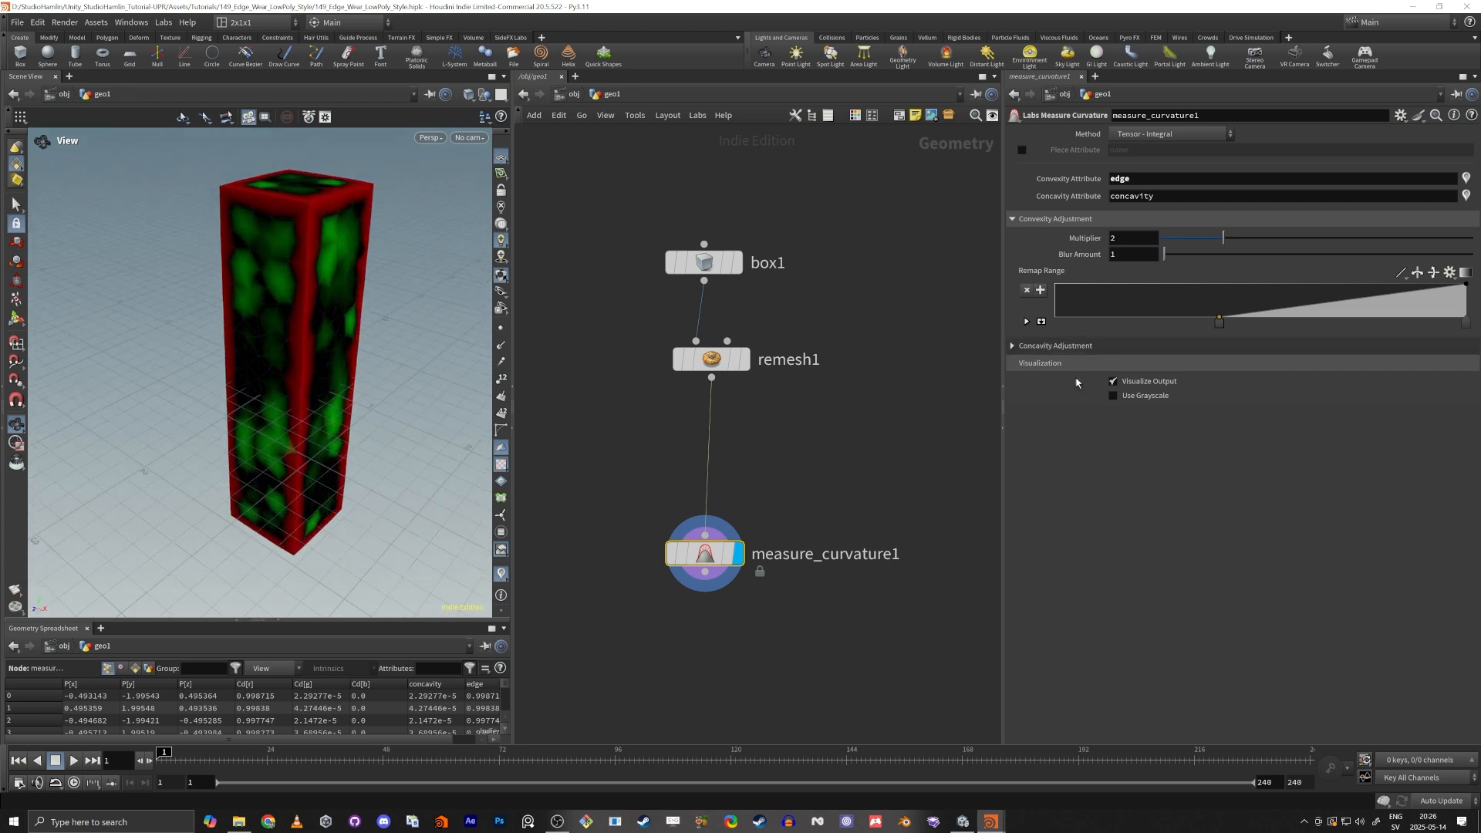
Try to flatten the concavity remap ramp to zero, and undo that change.
left_click(1048, 345)
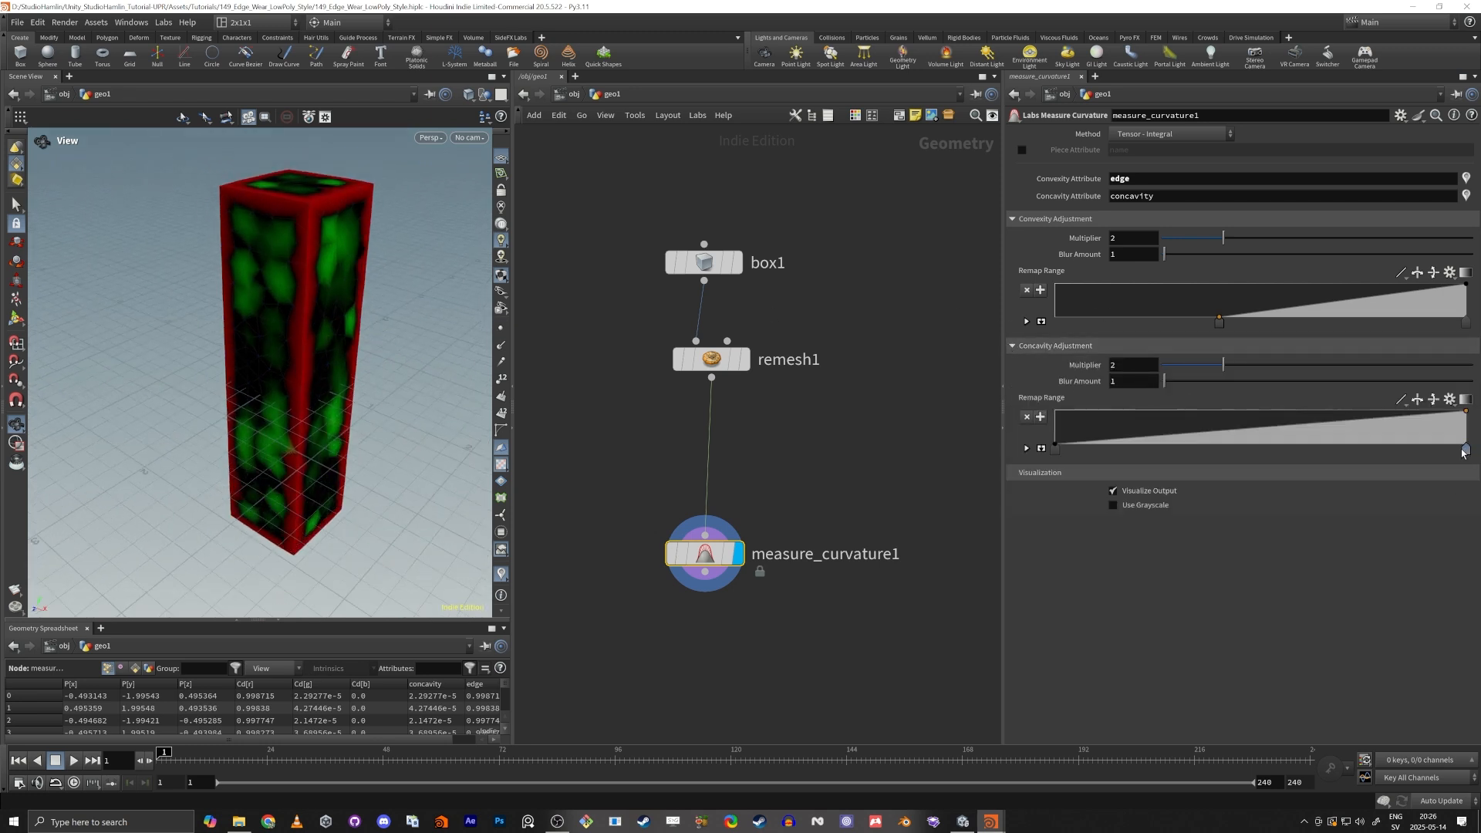
left_click_drag(1465, 451, 1034, 487)
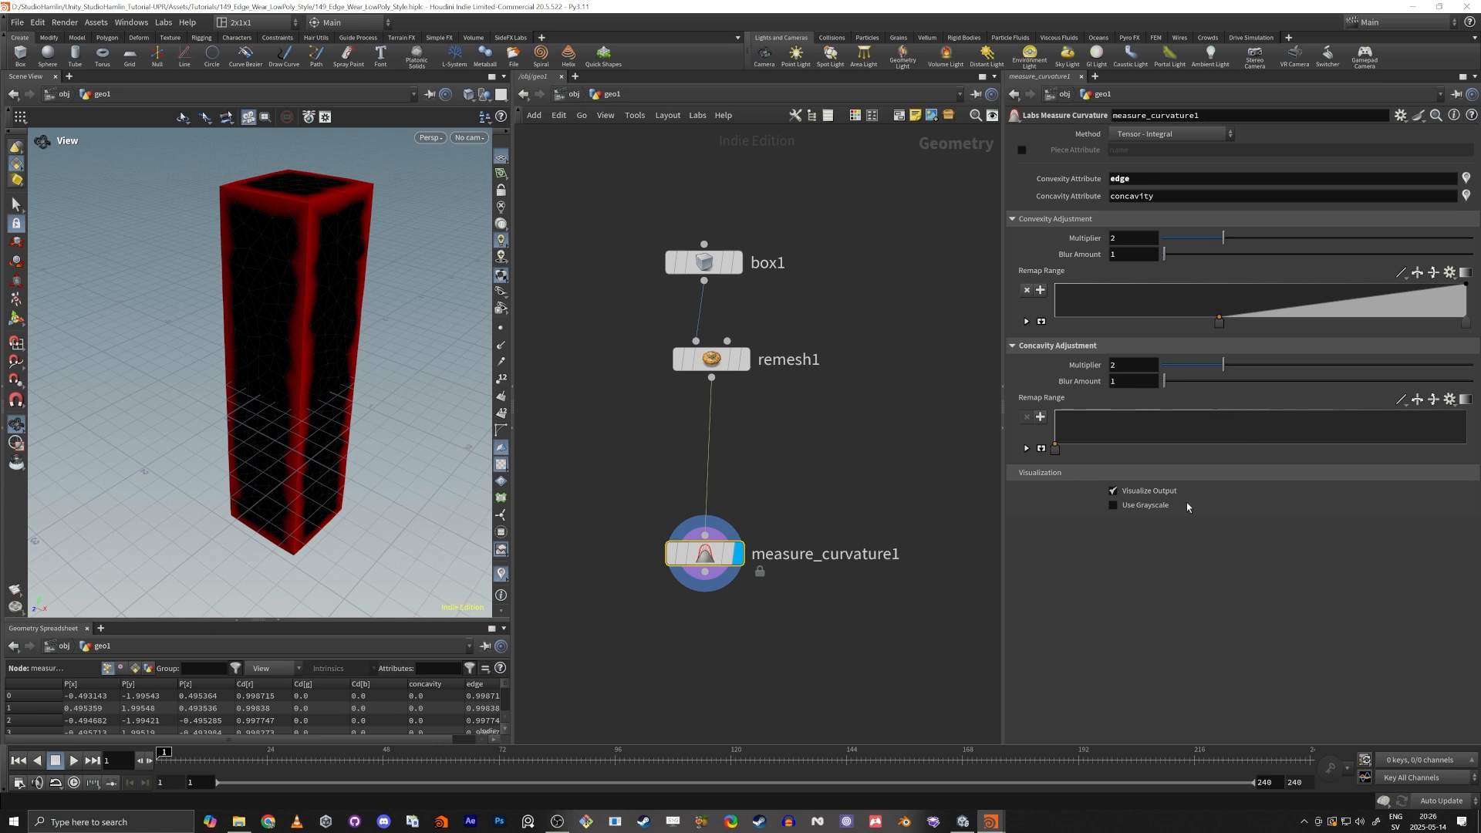
key("ctrl+z")
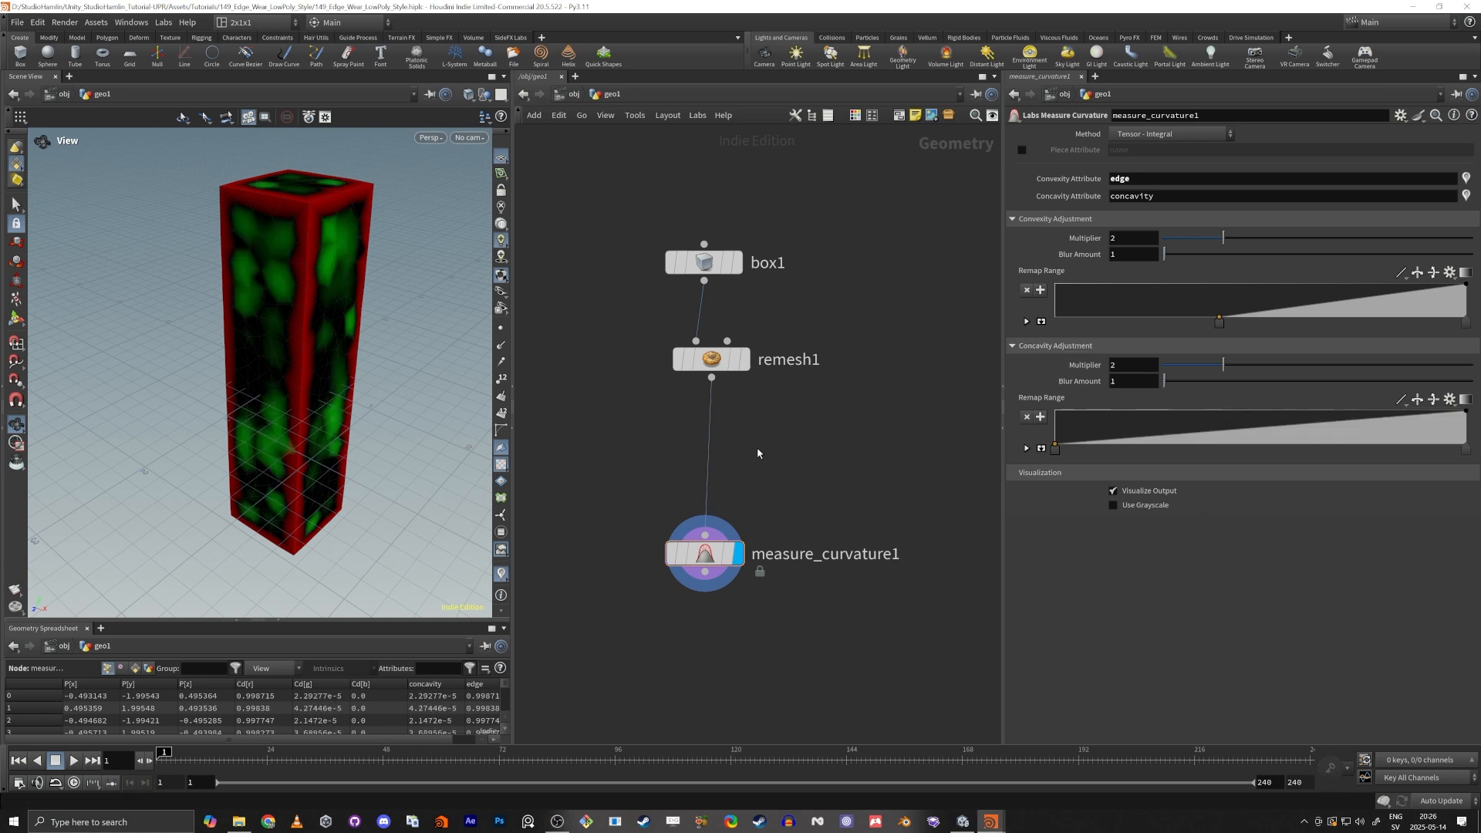
Lay out the box, Remesh and Measure Curvature nodes automatically in a tidy column.
middle_click_drag(770, 474, 775, 426)
key("l")
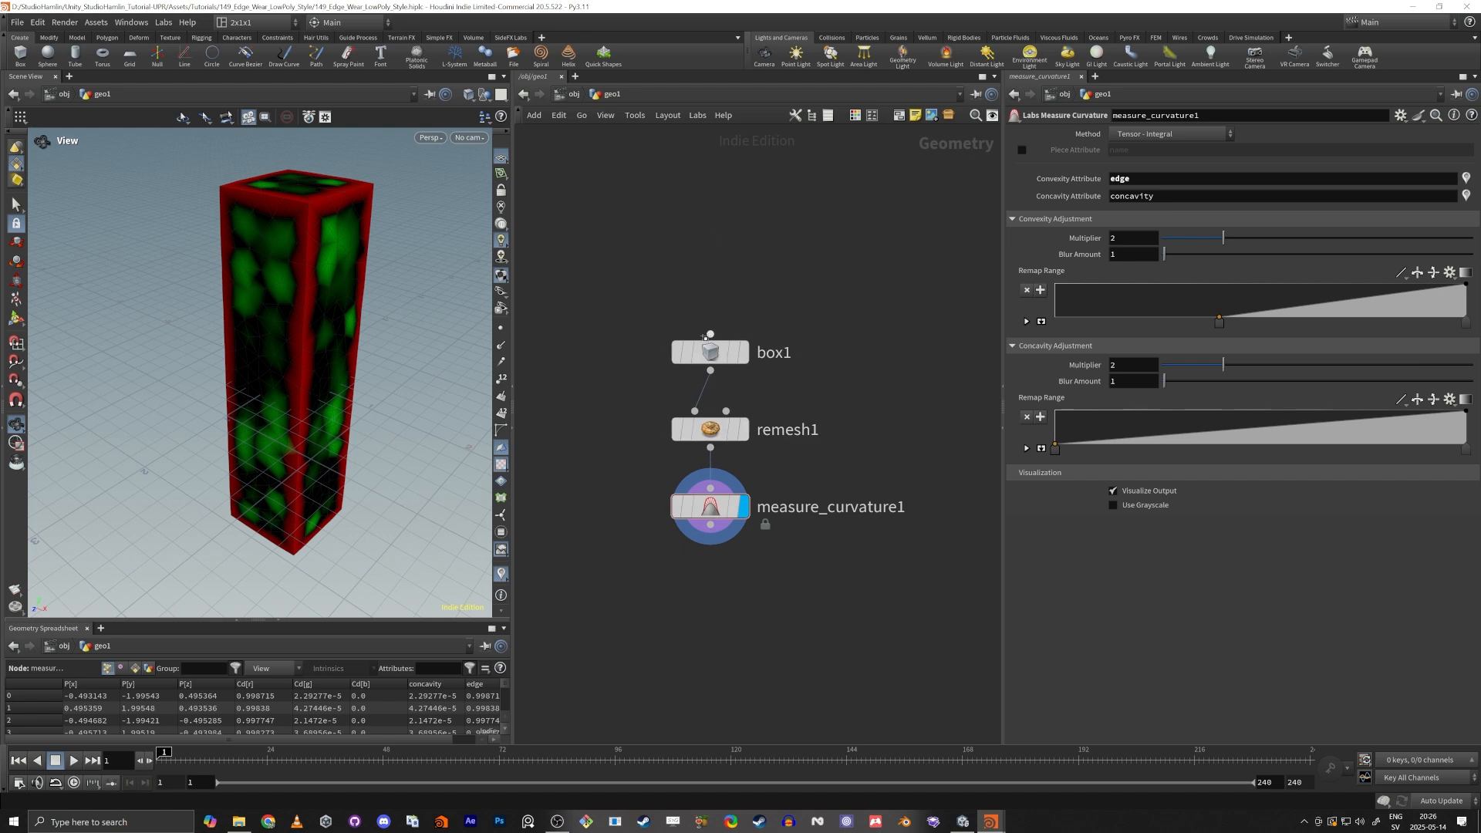
scroll(299, 312, "up", 4)
scroll(296, 308, "down", 4)
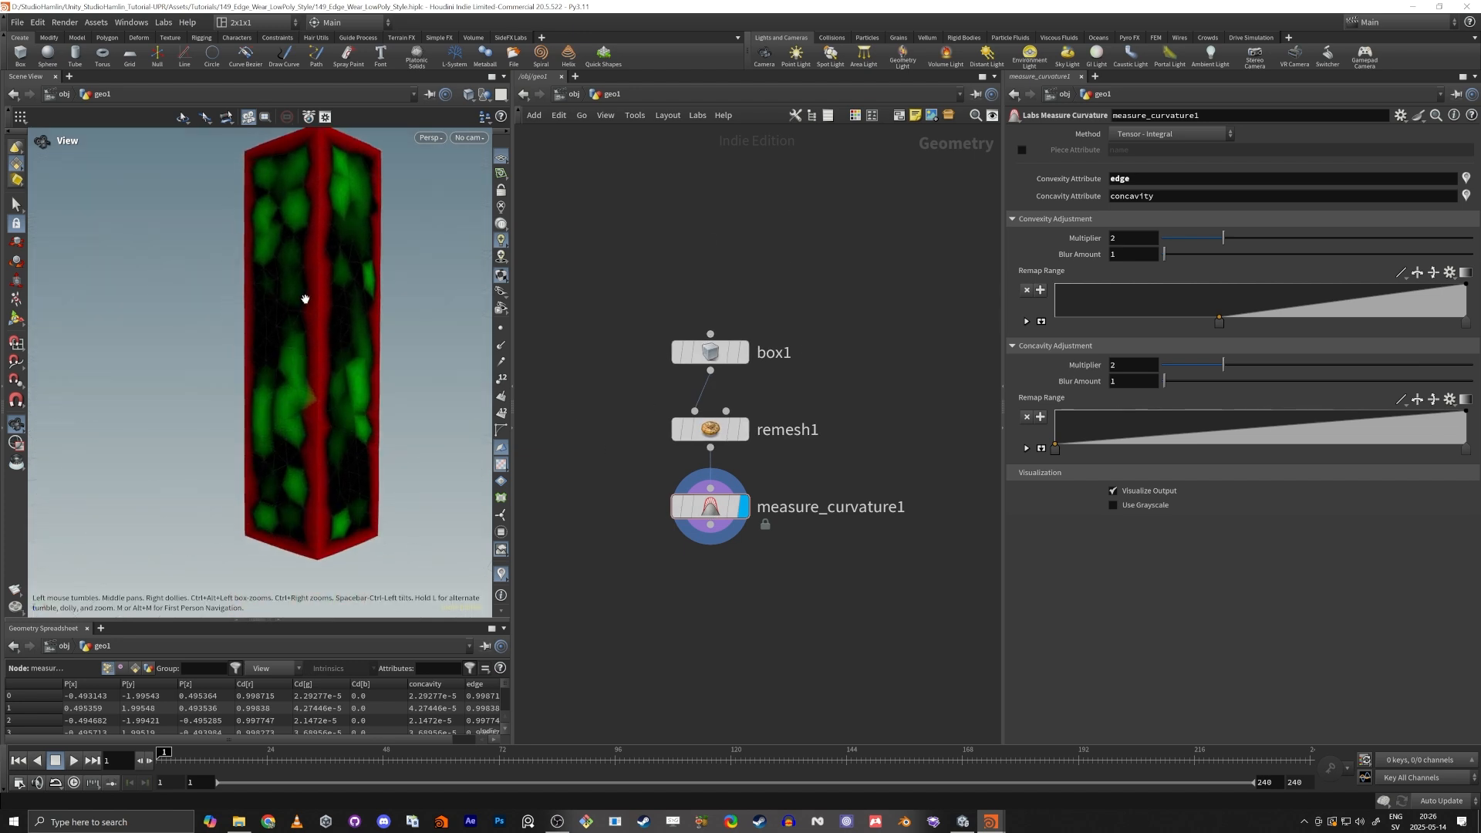
Add a PolyBevel node wired after Measure Curvature and display it.
middle_click_drag(736, 646, 740, 586)
key("Tab")
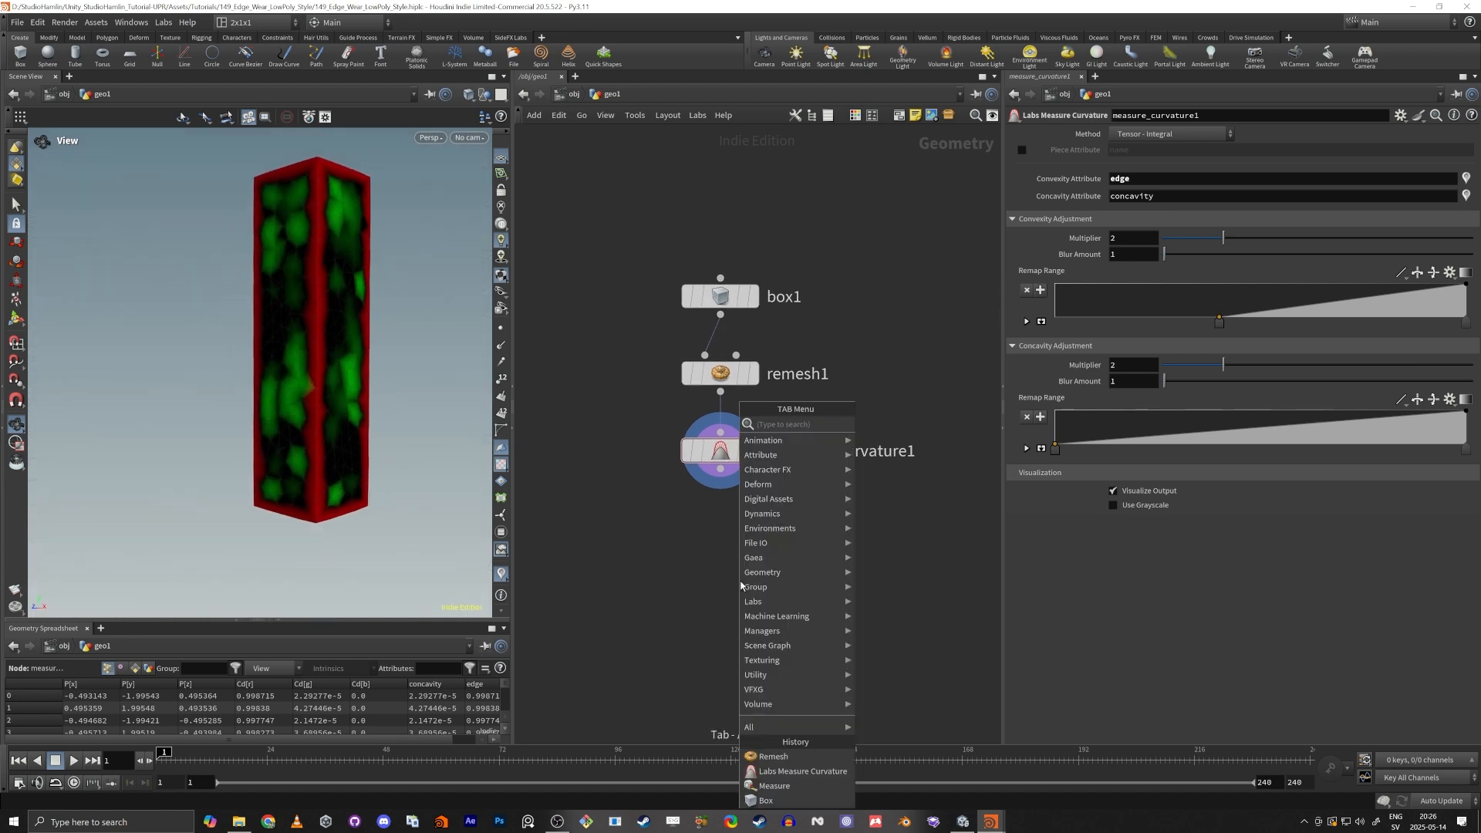
type("polyre")
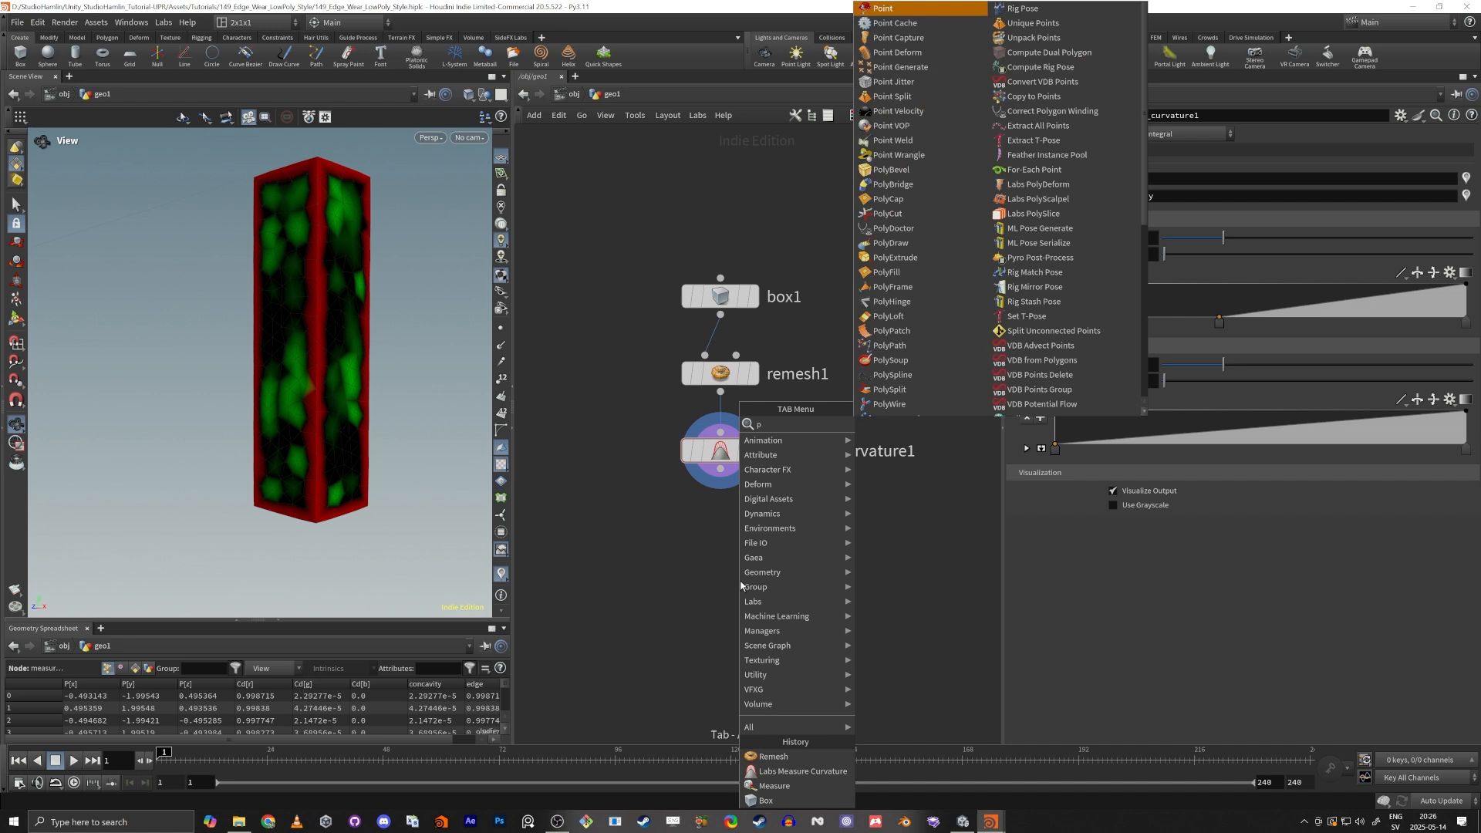
key("Return")
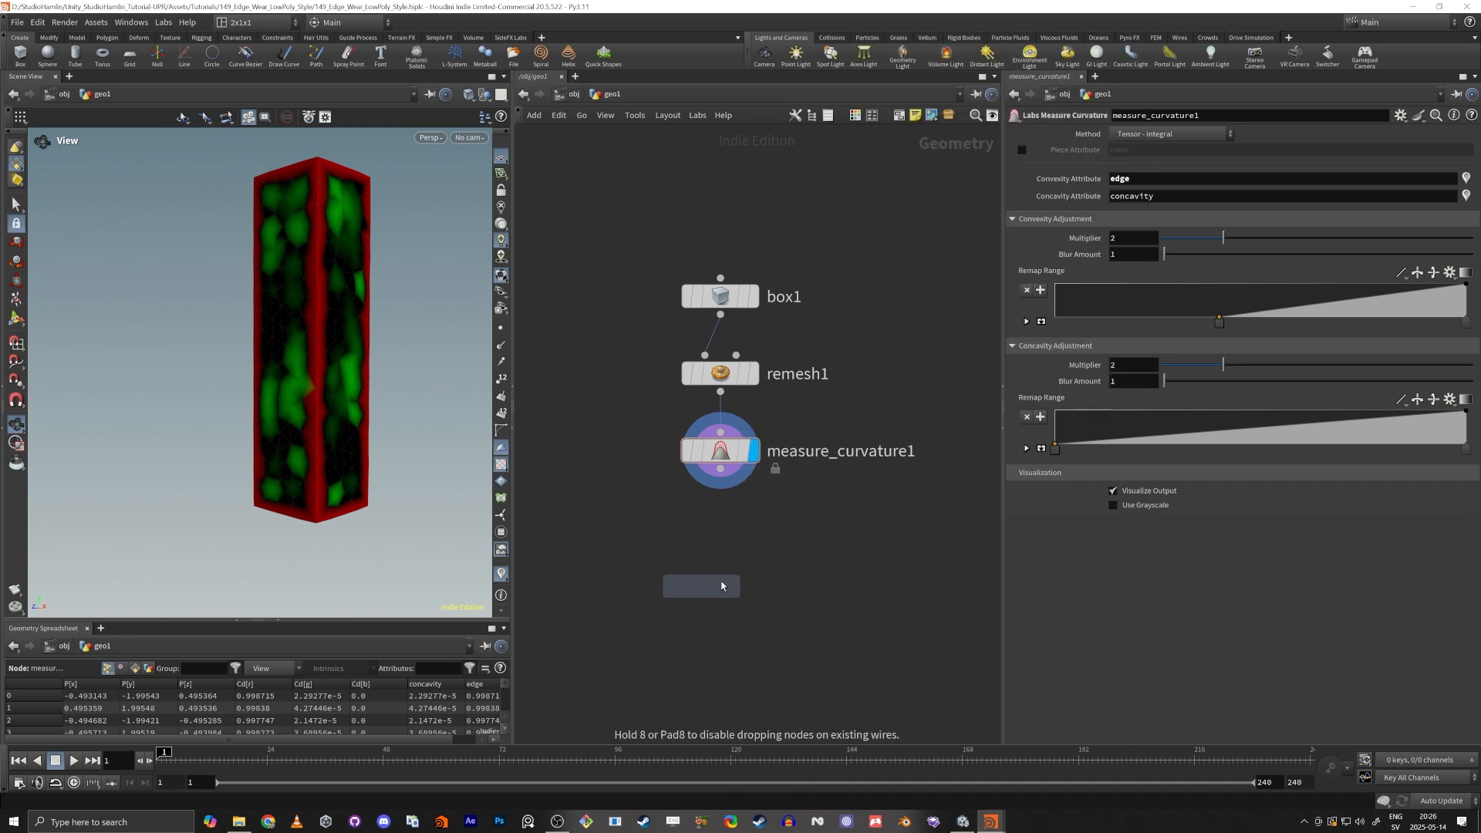
left_click(699, 625)
left_click(684, 605)
left_click(675, 576)
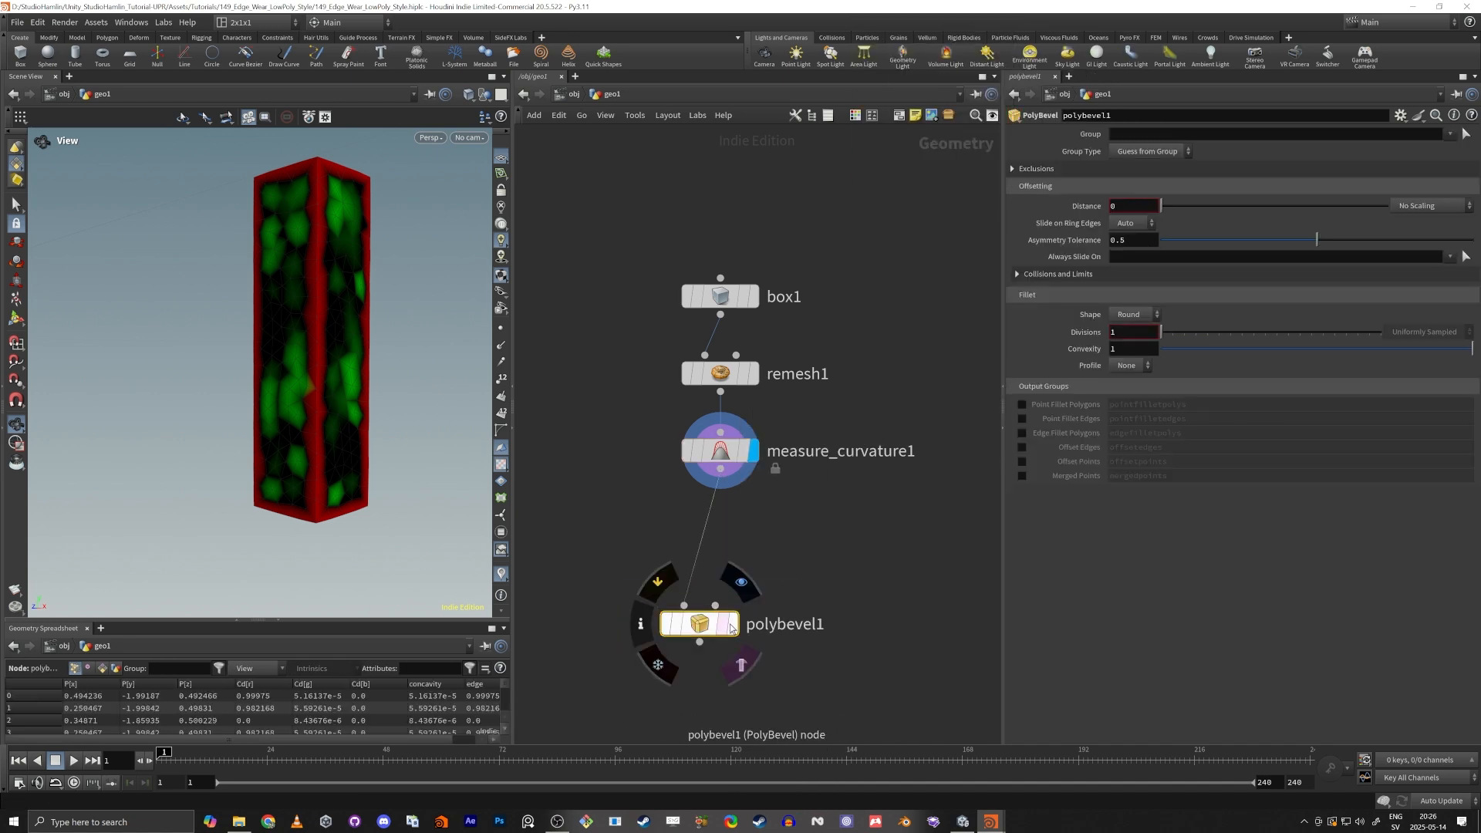
left_click(733, 623)
Try a PolyBevel distance of 0.061 on the pillar and examine the bevelled mesh in wireframe.
mouse_move(1162, 211)
left_mouse_down()
mouse_move(1200, 218)
mouse_move(1175, 208)
left_mouse_up()
mouse_move(129, 395)
left_mouse_down()
mouse_move(285, 301)
mouse_move(314, 265)
left_mouse_up()
key("w")
scroll(309, 282, "up", 6)
scroll(316, 302, "up", 8)
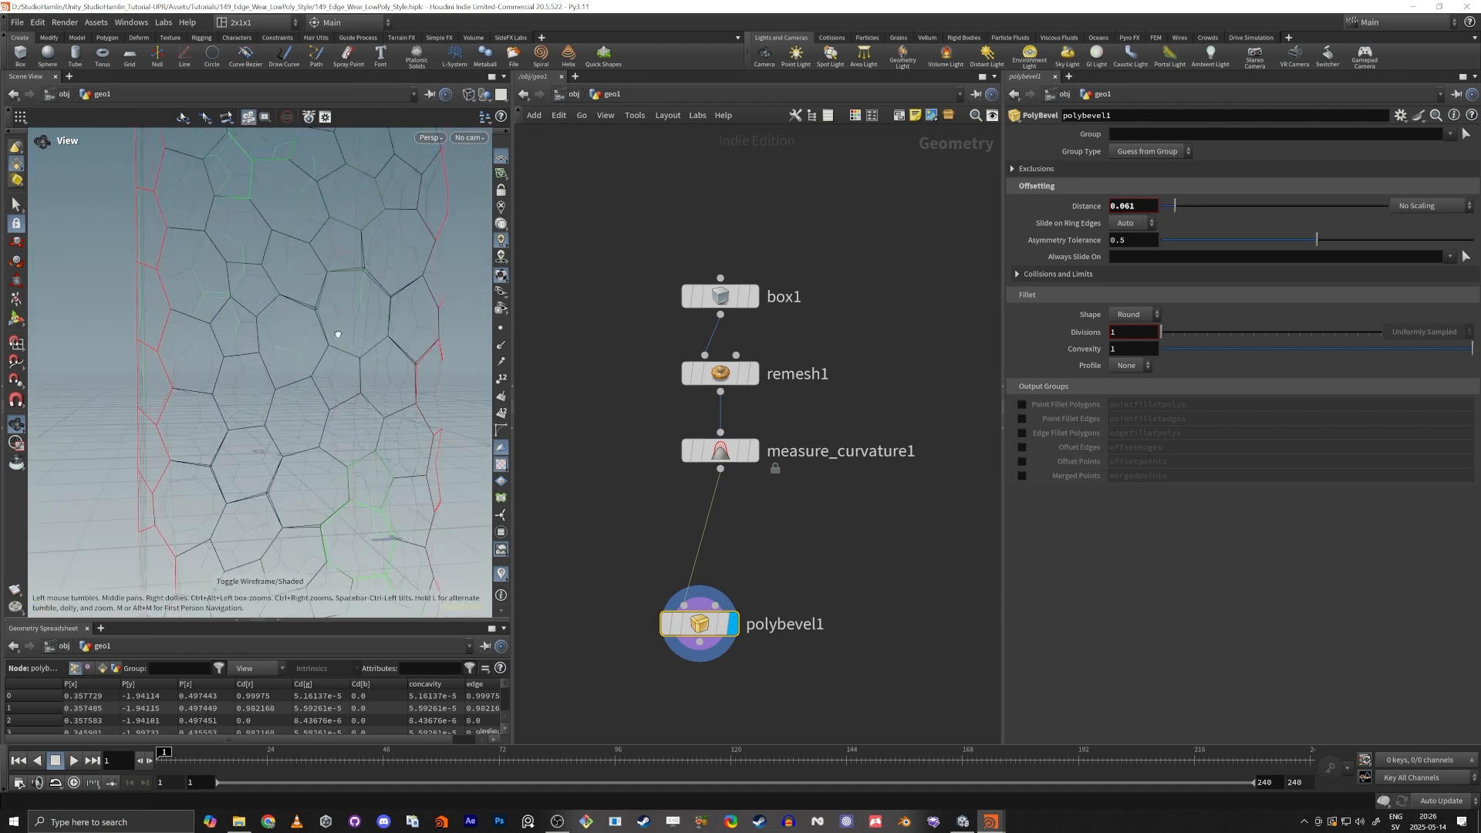
scroll(332, 301, "down", 3)
middle_click_drag(389, 317, 362, 327)
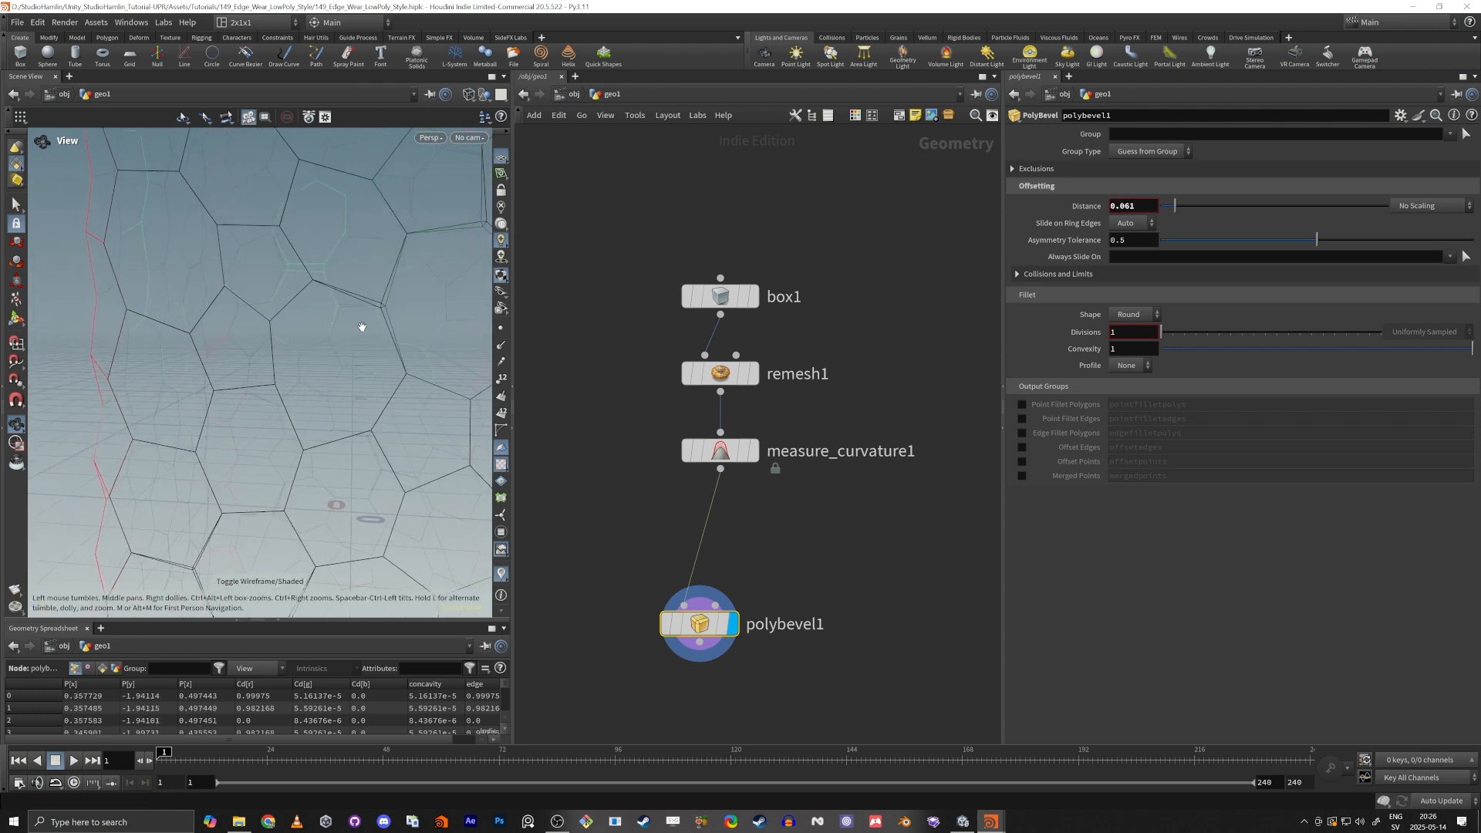
Reset the PolyBevel distance to 0 and return the pillar to a shaded view.
left_click_drag(1175, 206, 1160, 214)
scroll(169, 325, "down", 5)
key("shift+w")
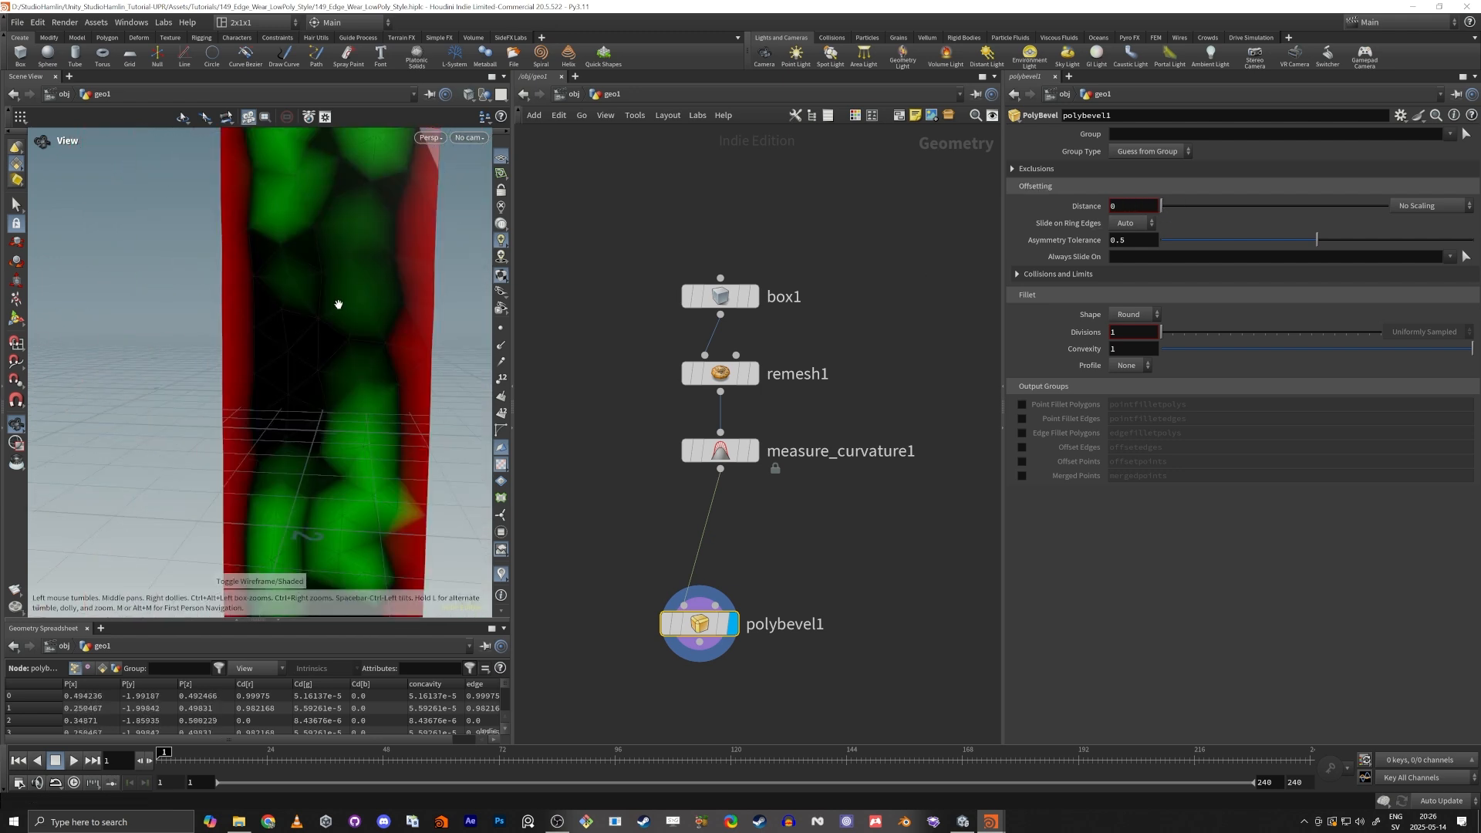
scroll(337, 304, "down", 2)
middle_click_drag(336, 303, 248, 317)
scroll(277, 270, "down", 5)
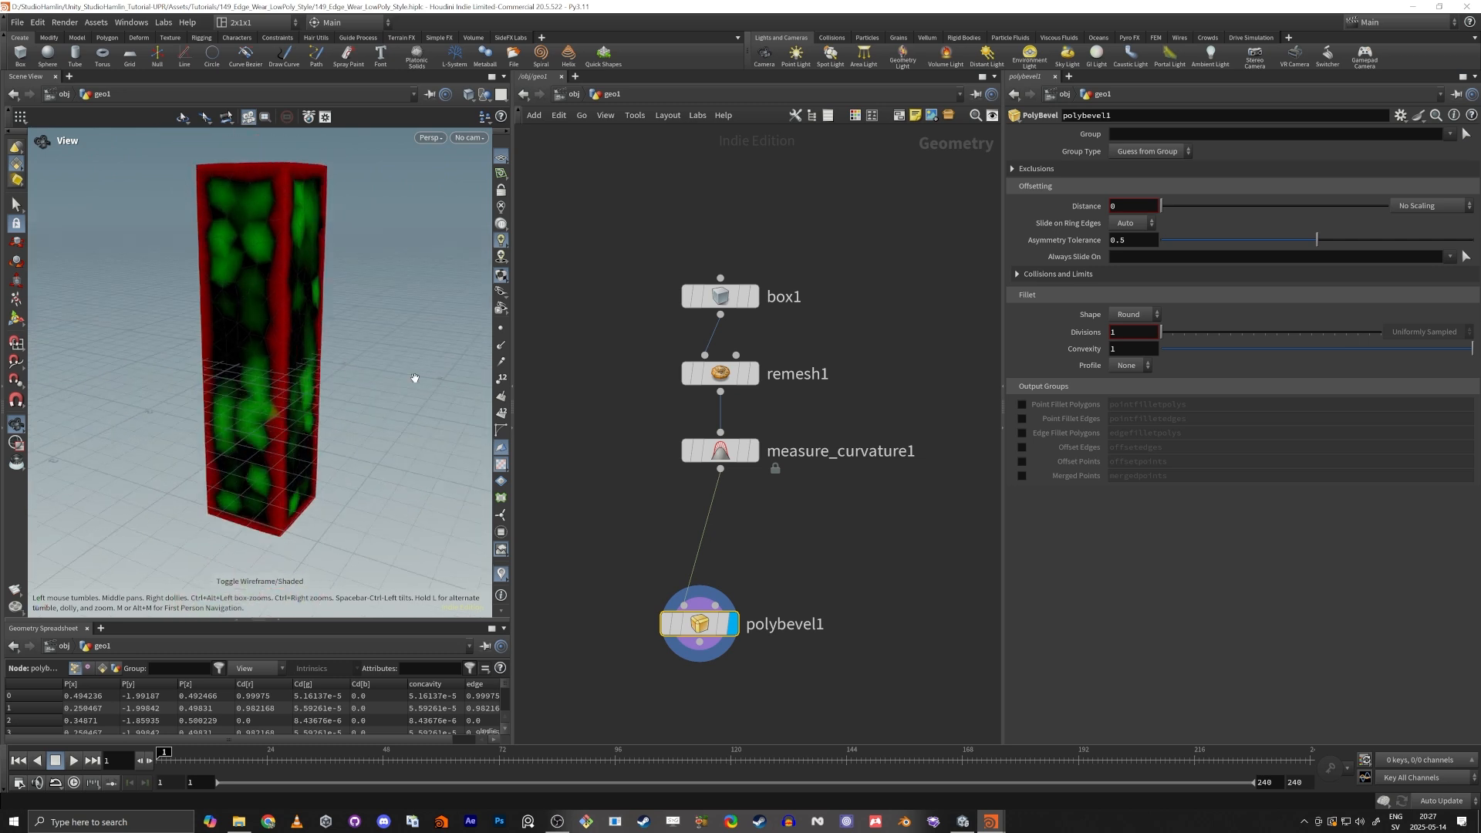
Display the Measure Curvature result and move the PolyBevel node down to make room between them.
left_click_drag(697, 625, 710, 626)
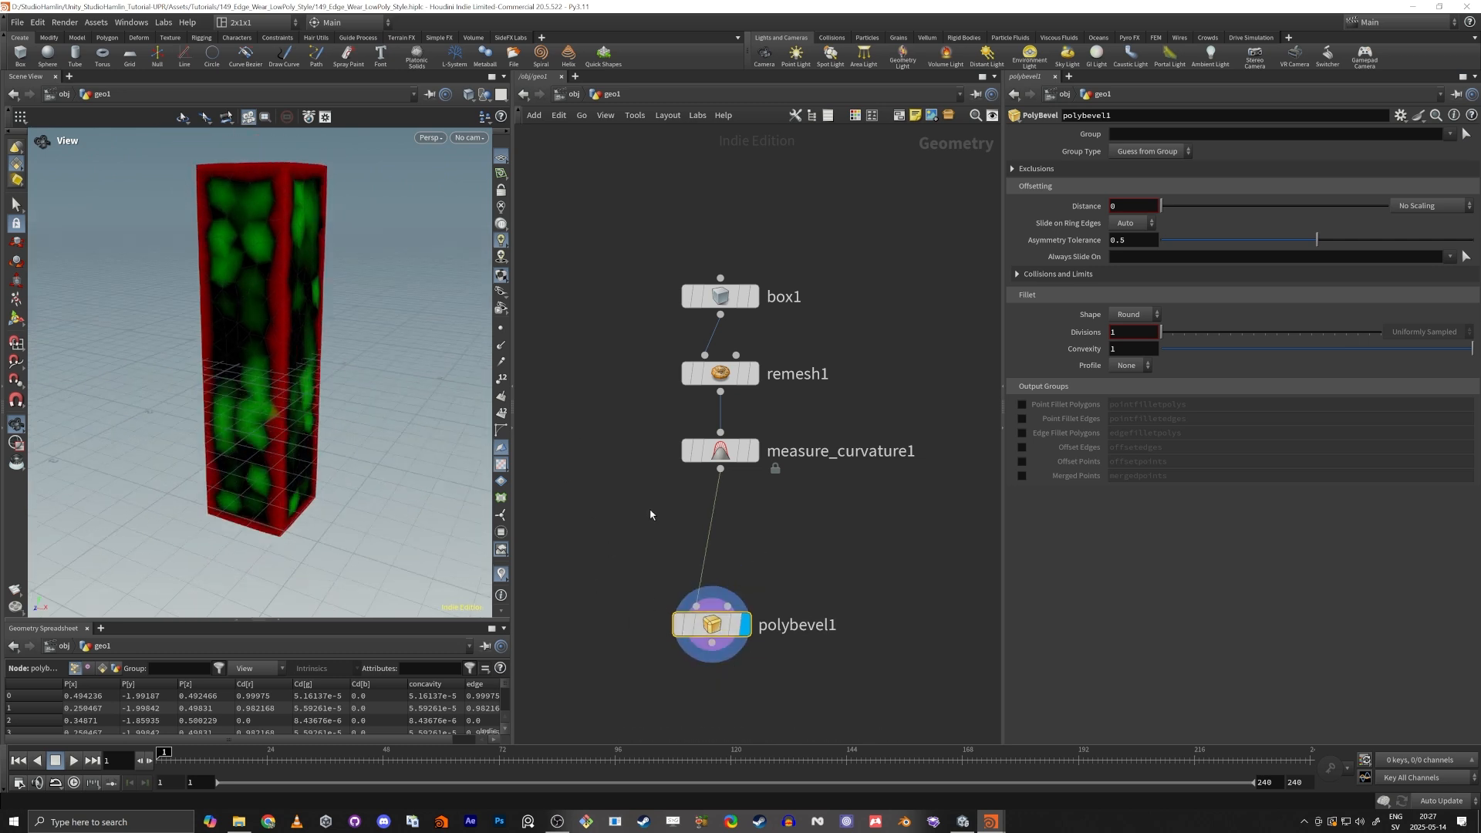
left_click(752, 450)
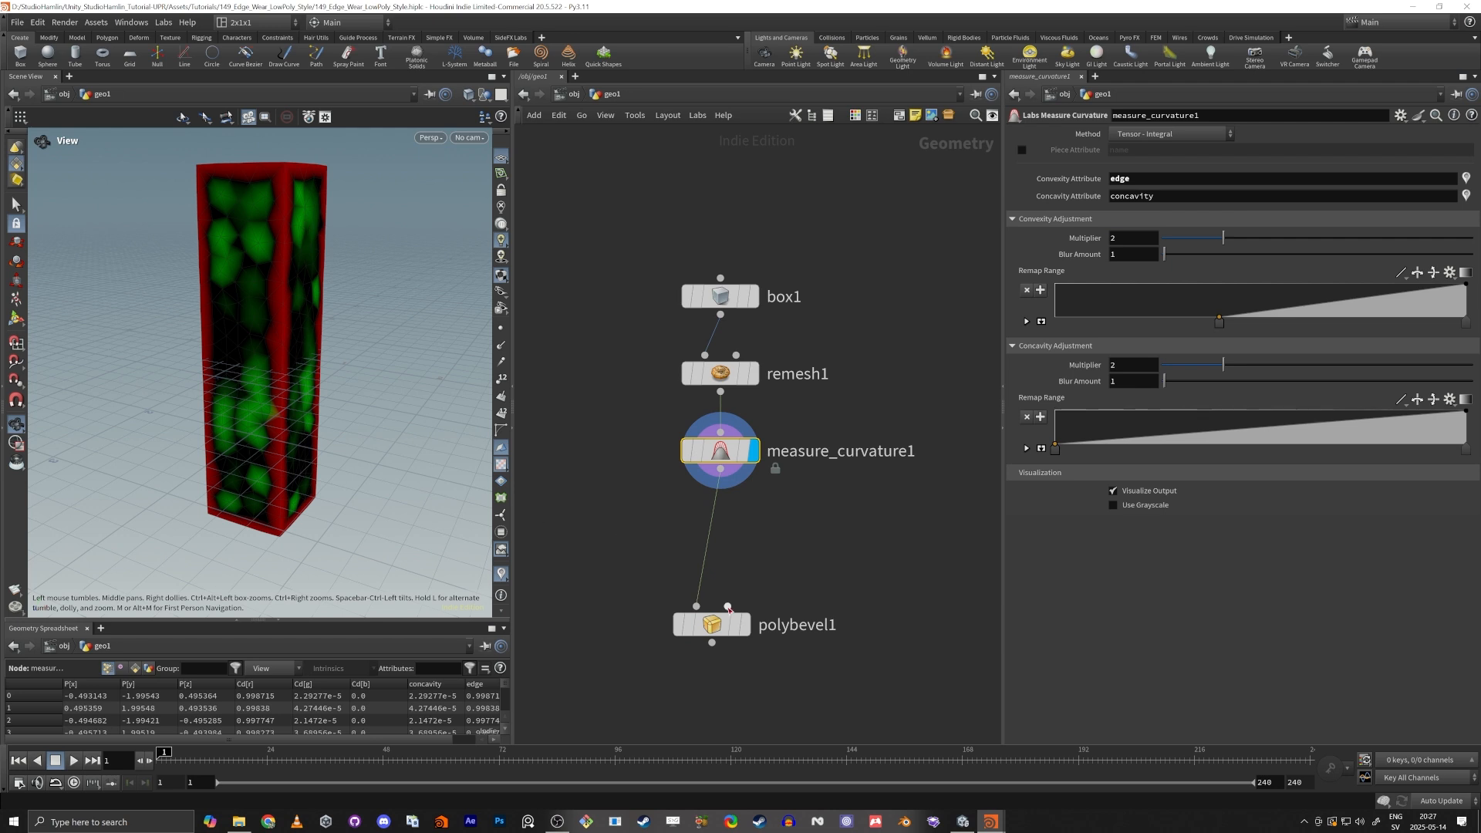
left_click_drag(708, 628, 719, 726)
middle_click_drag(751, 591, 776, 473)
left_click_drag(775, 473, 645, 455)
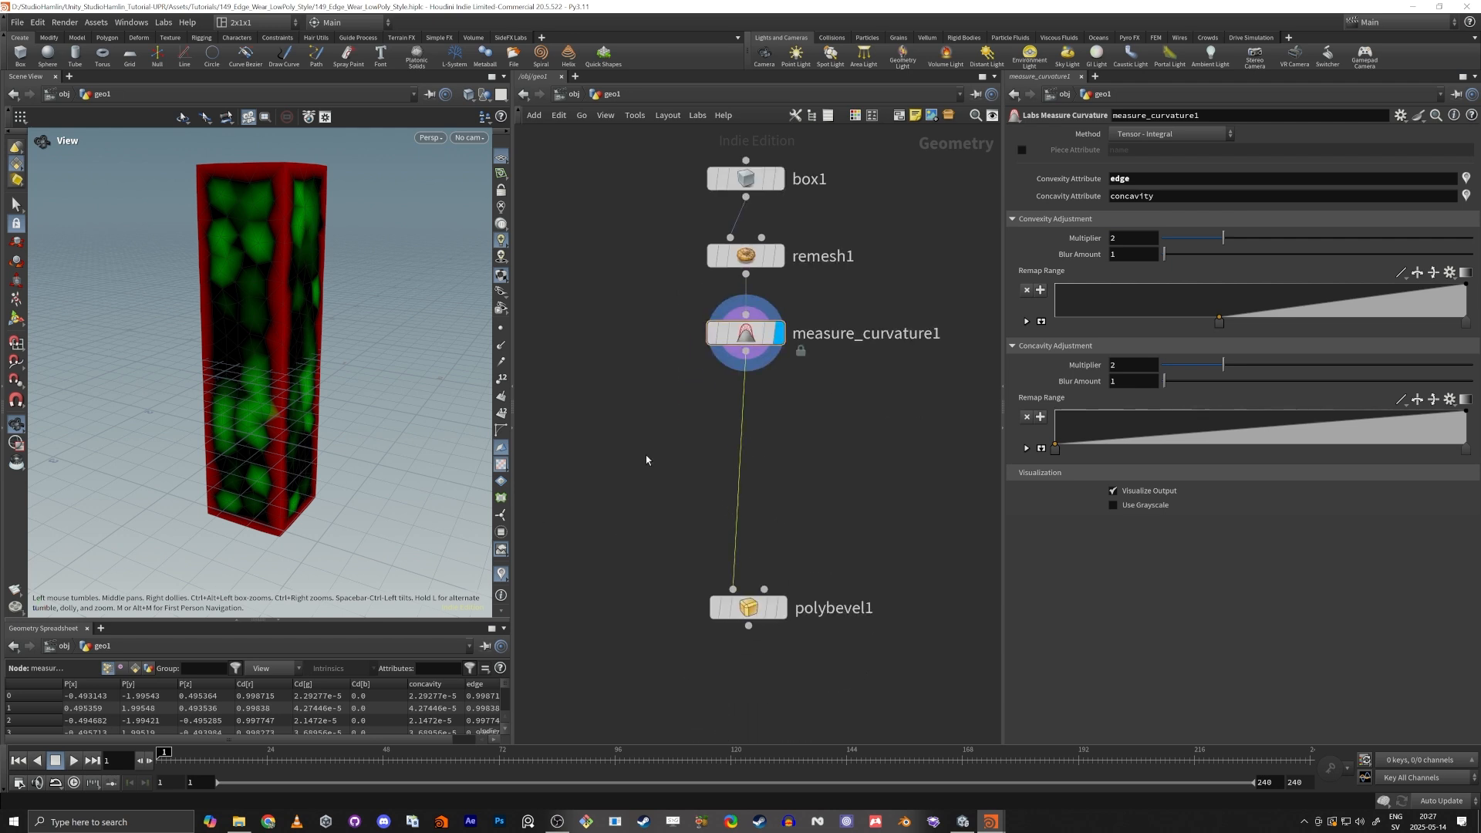
Insert an Attribute Wrangle between Measure Curvature and PolyBevel and display it.
key("Tab")
type("wra")
key("Return")
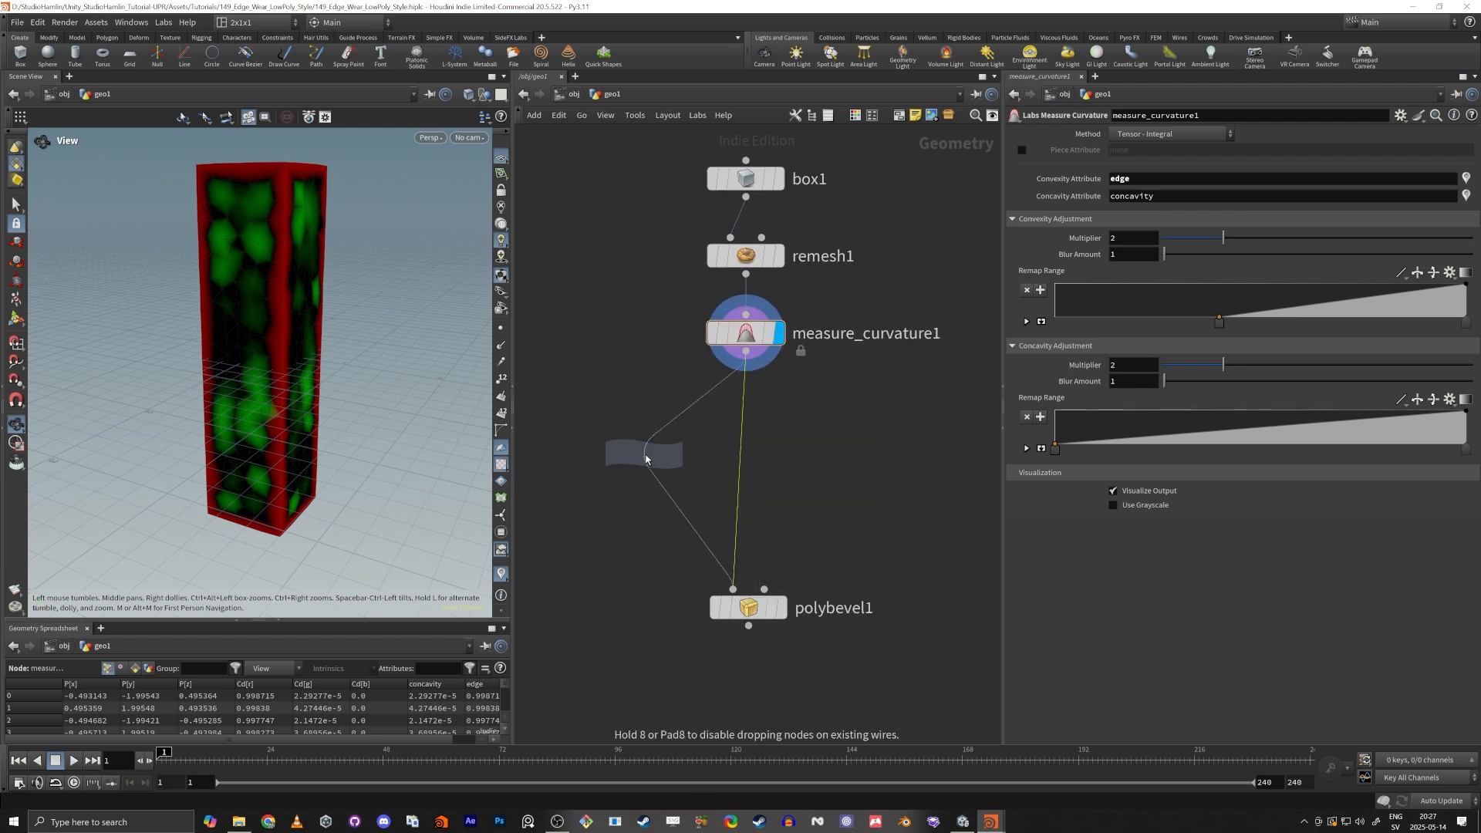
left_click(768, 433)
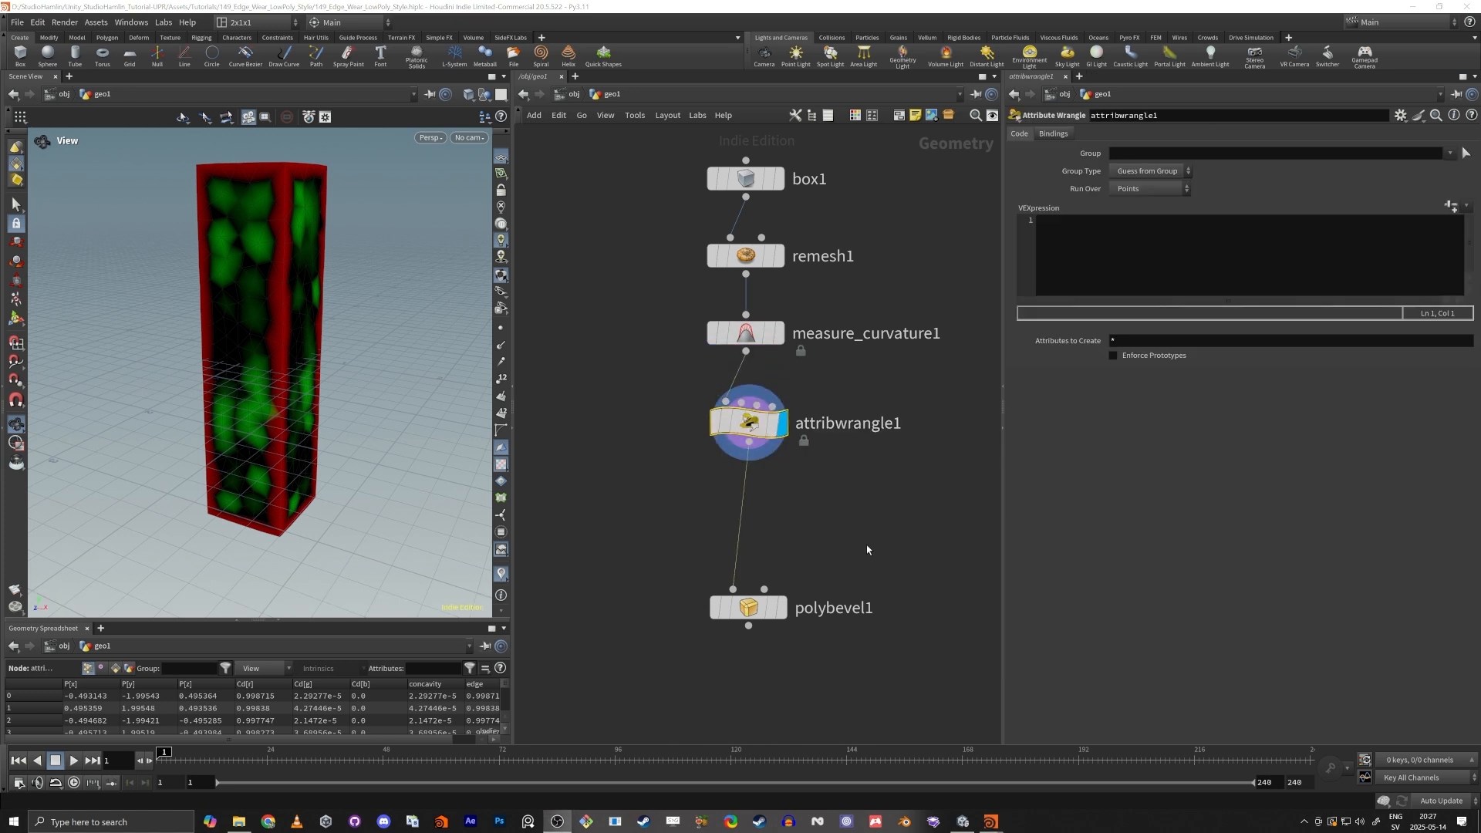
Declare float inGroup = chf("In_Group_Threshold"); in the Attribute Wrangle's VEX code.
left_click(1131, 260)
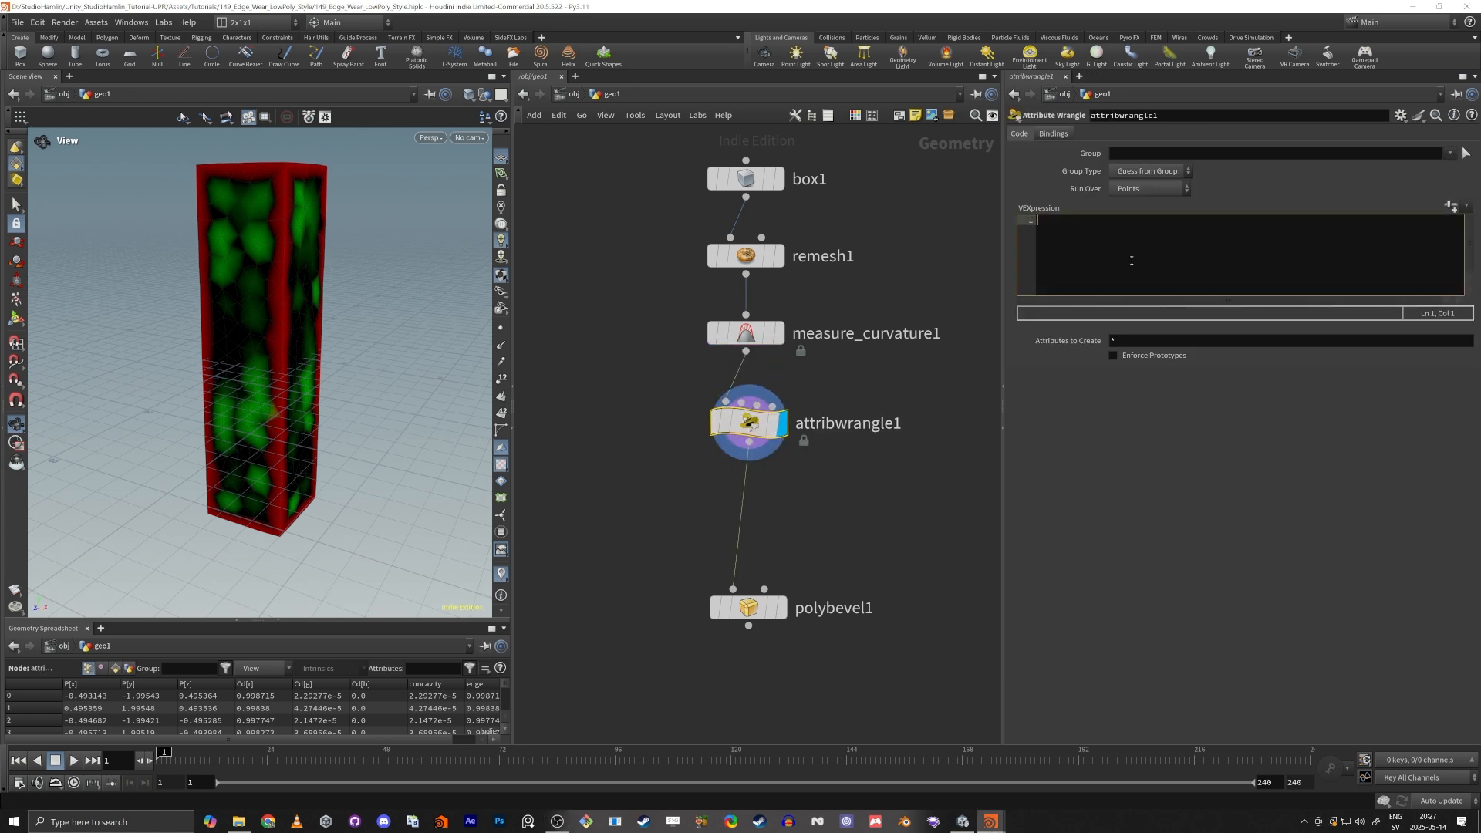
type("float ")
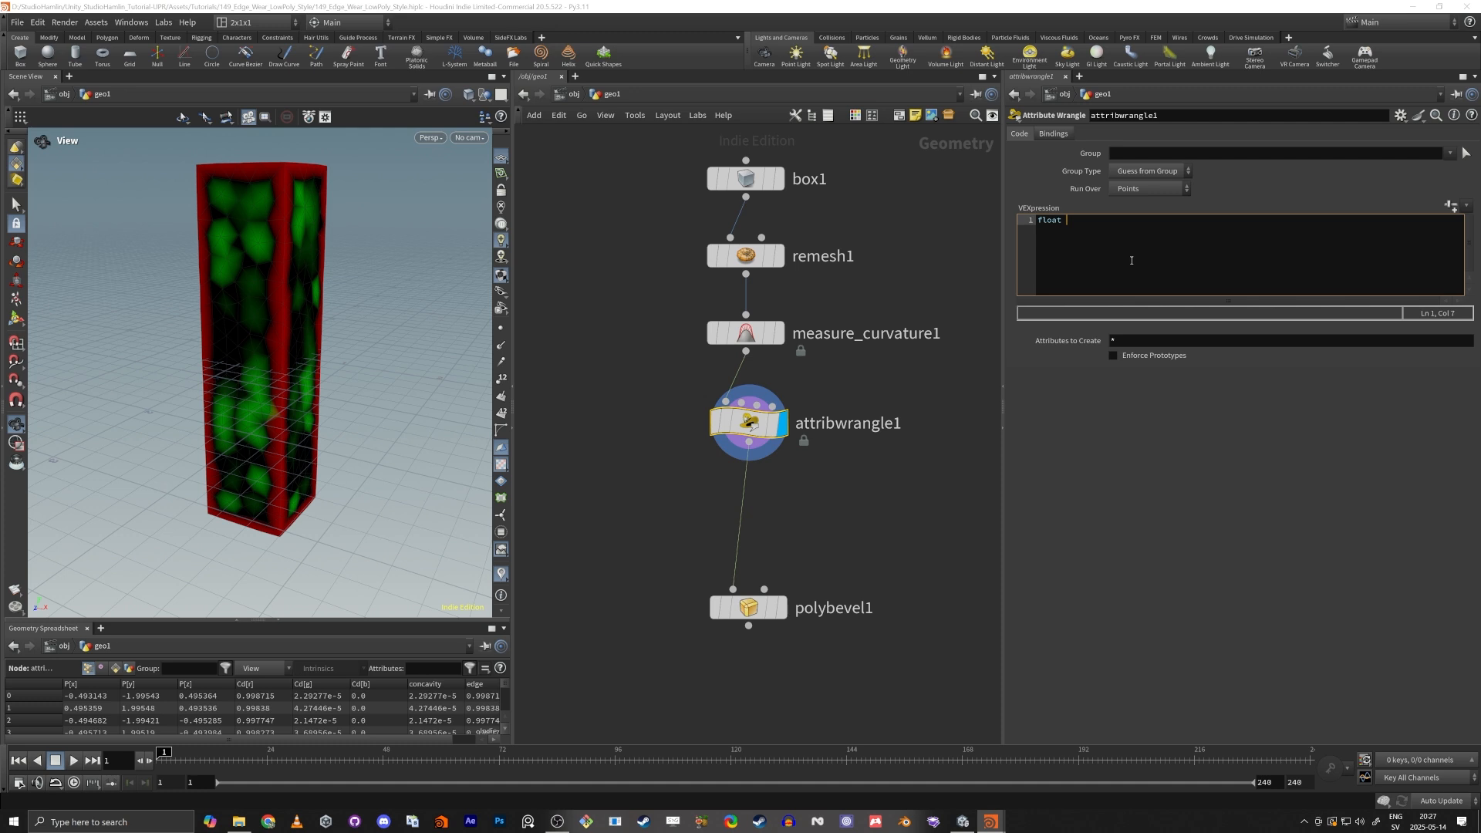
type("inGroup = chs(\"\");")
key("Left")
key("BackSpace")
type("f")
key("Right")
type("In_Group_Thresg")
key("BackSpace")
type("hold")
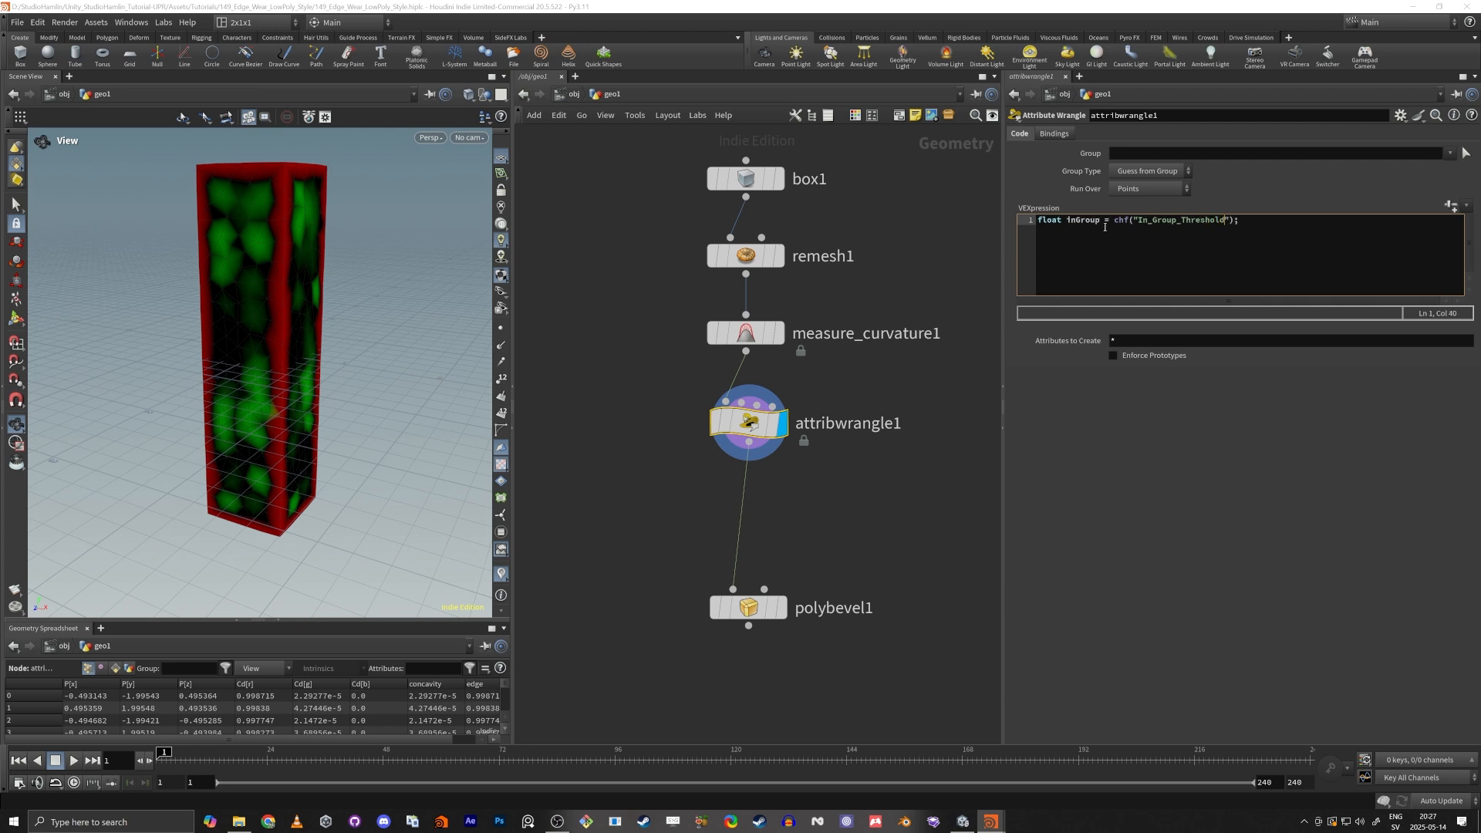
Create the In Group Threshold parameter from the wrangle code and set it to 0.309.
left_click(1450, 206)
left_click_drag(1163, 207, 1245, 208)
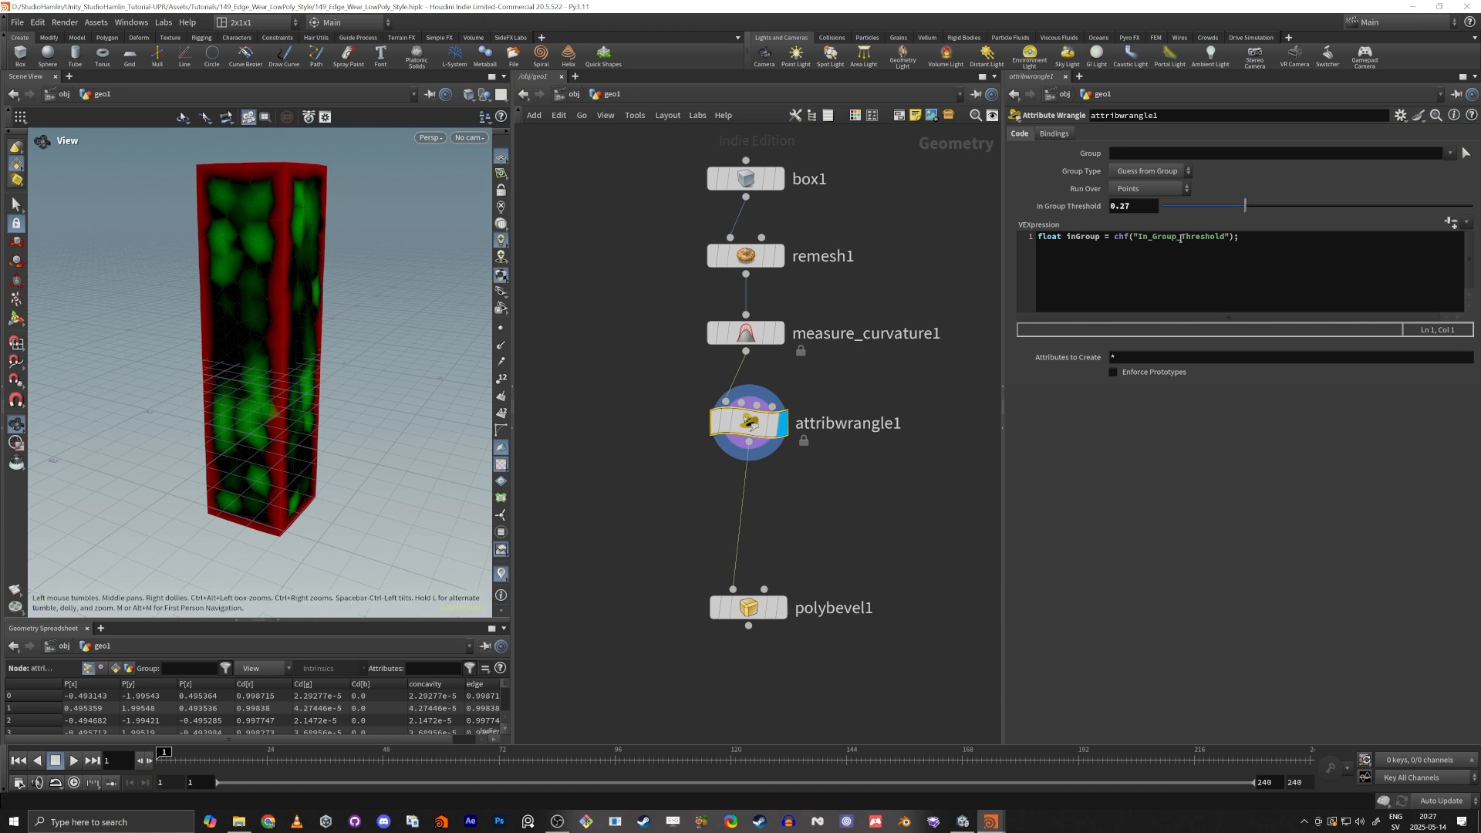
left_click_drag(1280, 206, 1246, 224)
Write the condition if(f@edge > inGroup) in the wrangle, checking the convexity attribute name on the Measure Curvature node.
left_click(1299, 247)
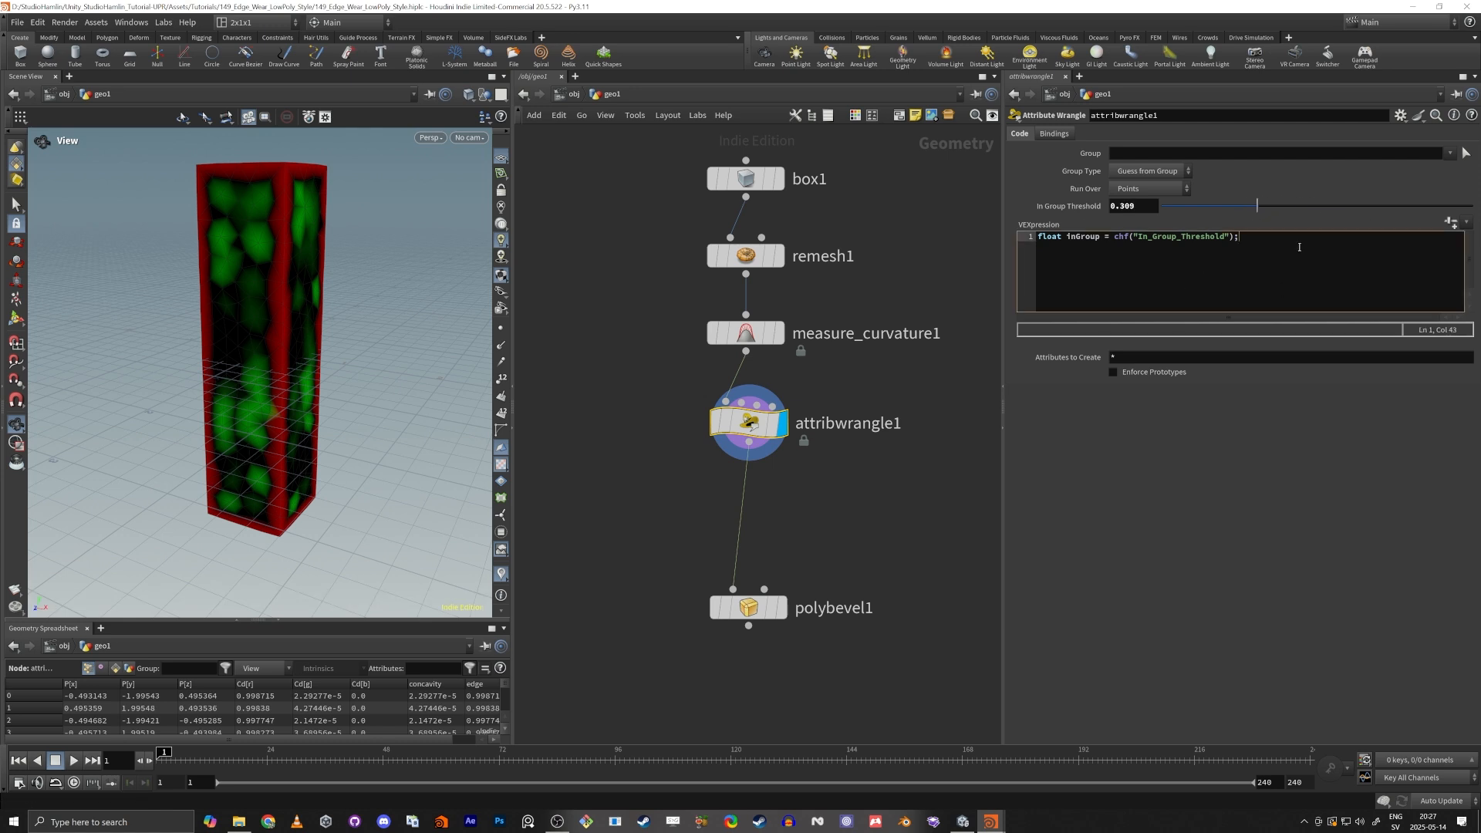
key("Return")
type("if(f@ed")
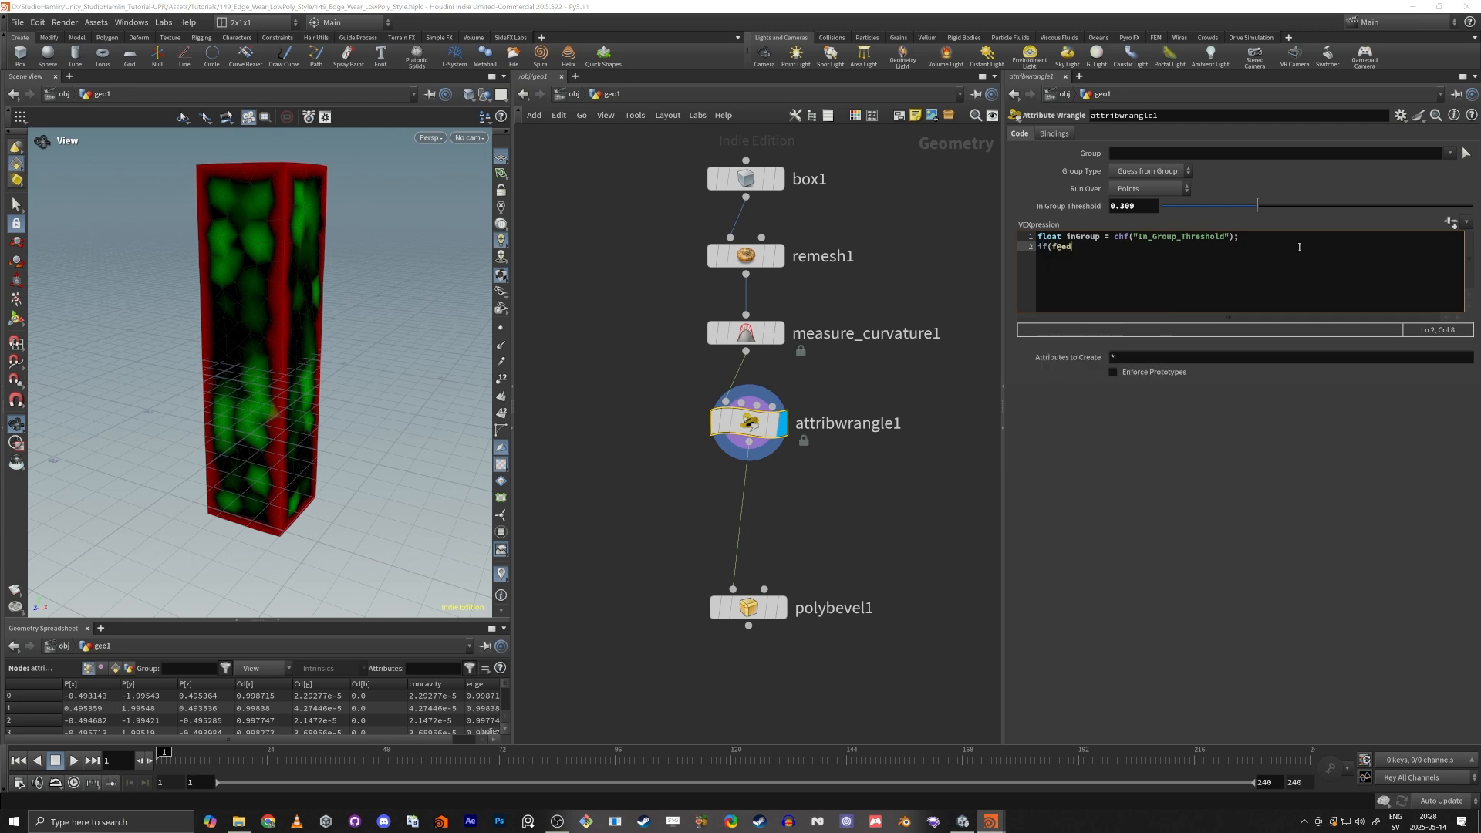
type("ge")
double_click(1057, 248)
left_click(1077, 251)
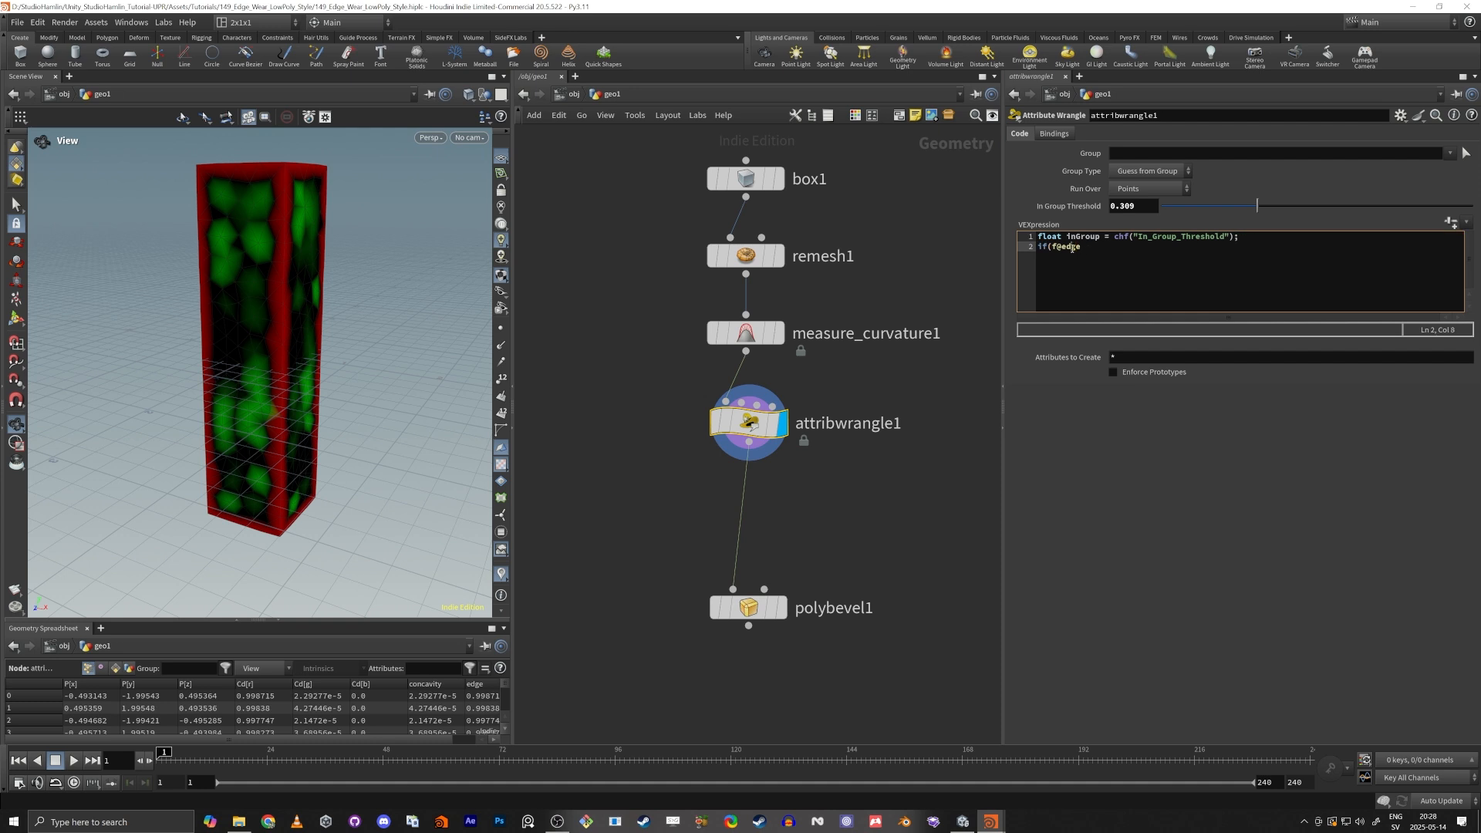
double_click(1072, 247)
left_click(745, 333)
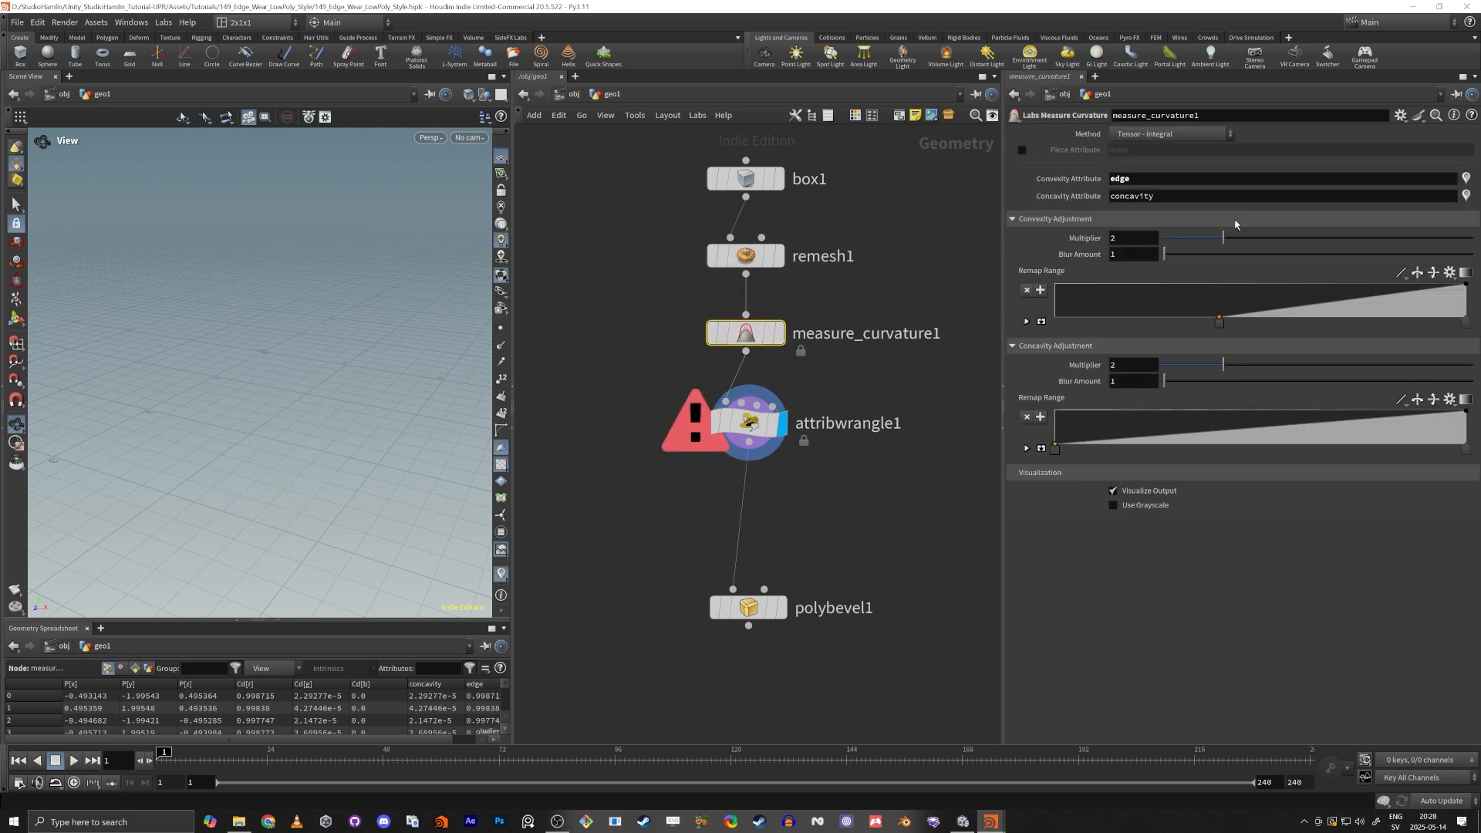
double_click(1123, 180)
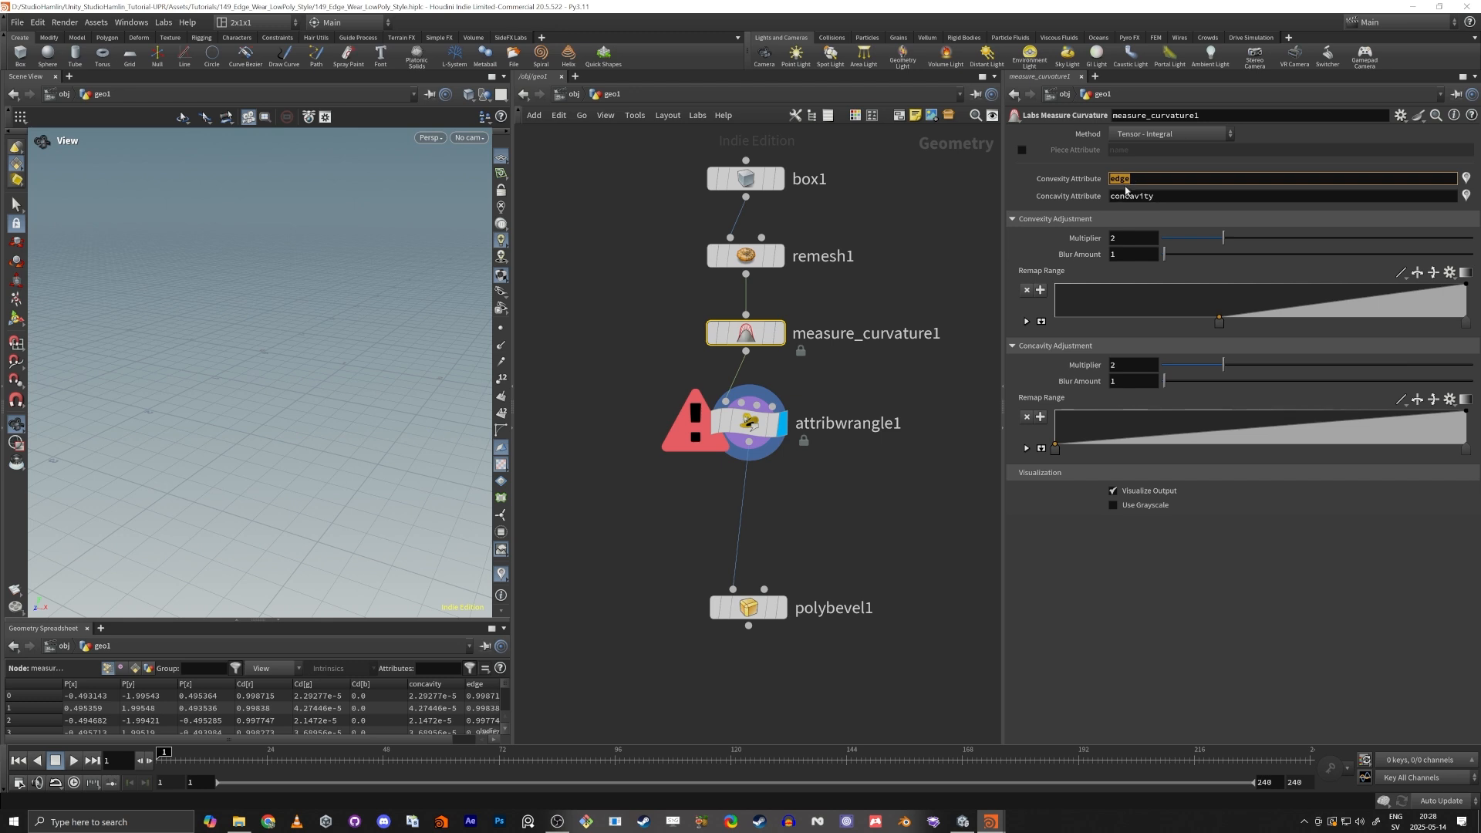
left_click(742, 446)
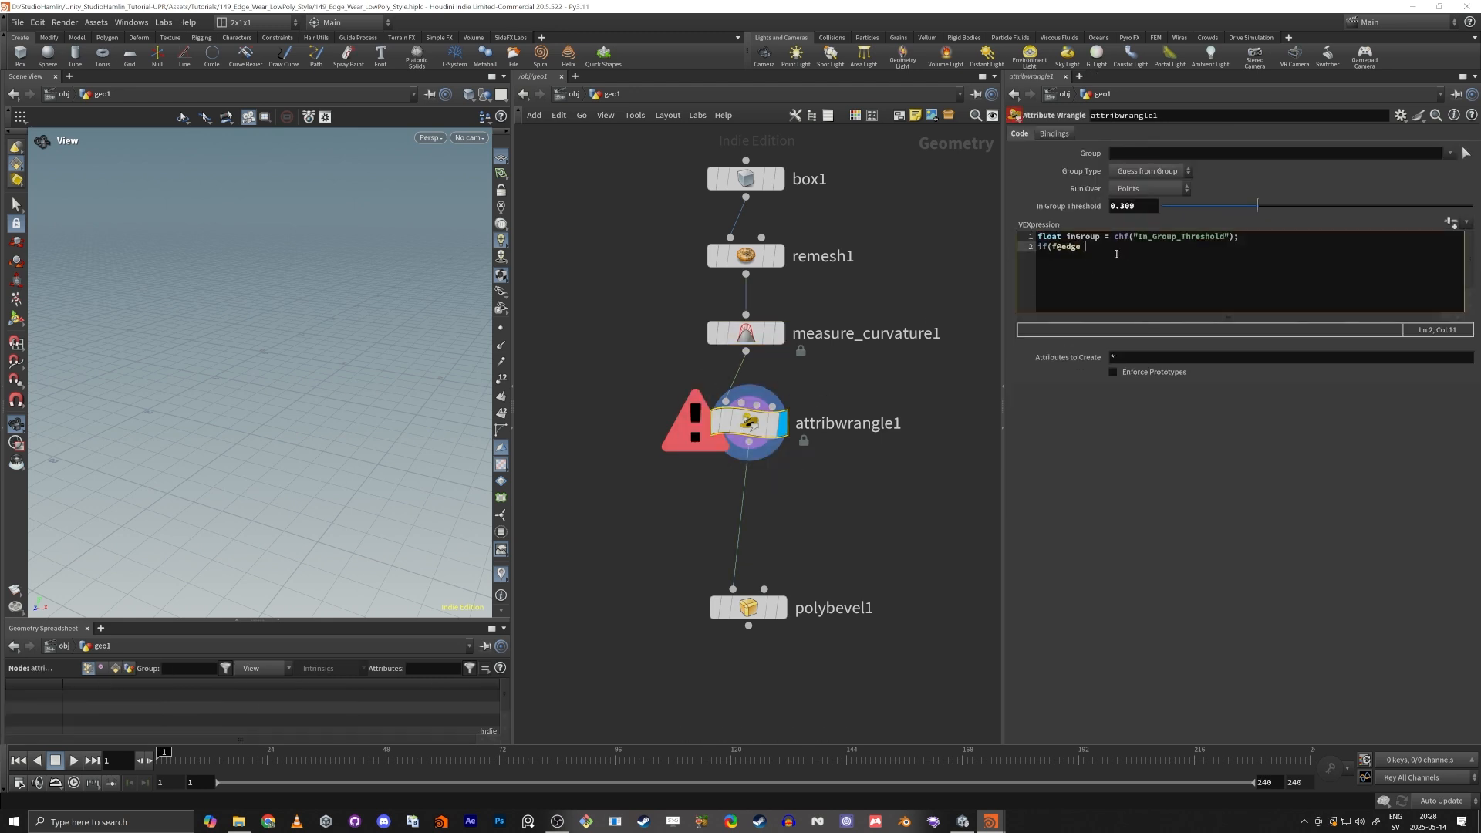
type("> inGroup)")
Add an empty braced block under the if condition and an else statement with its own empty block.
key("Return")
type("{}")
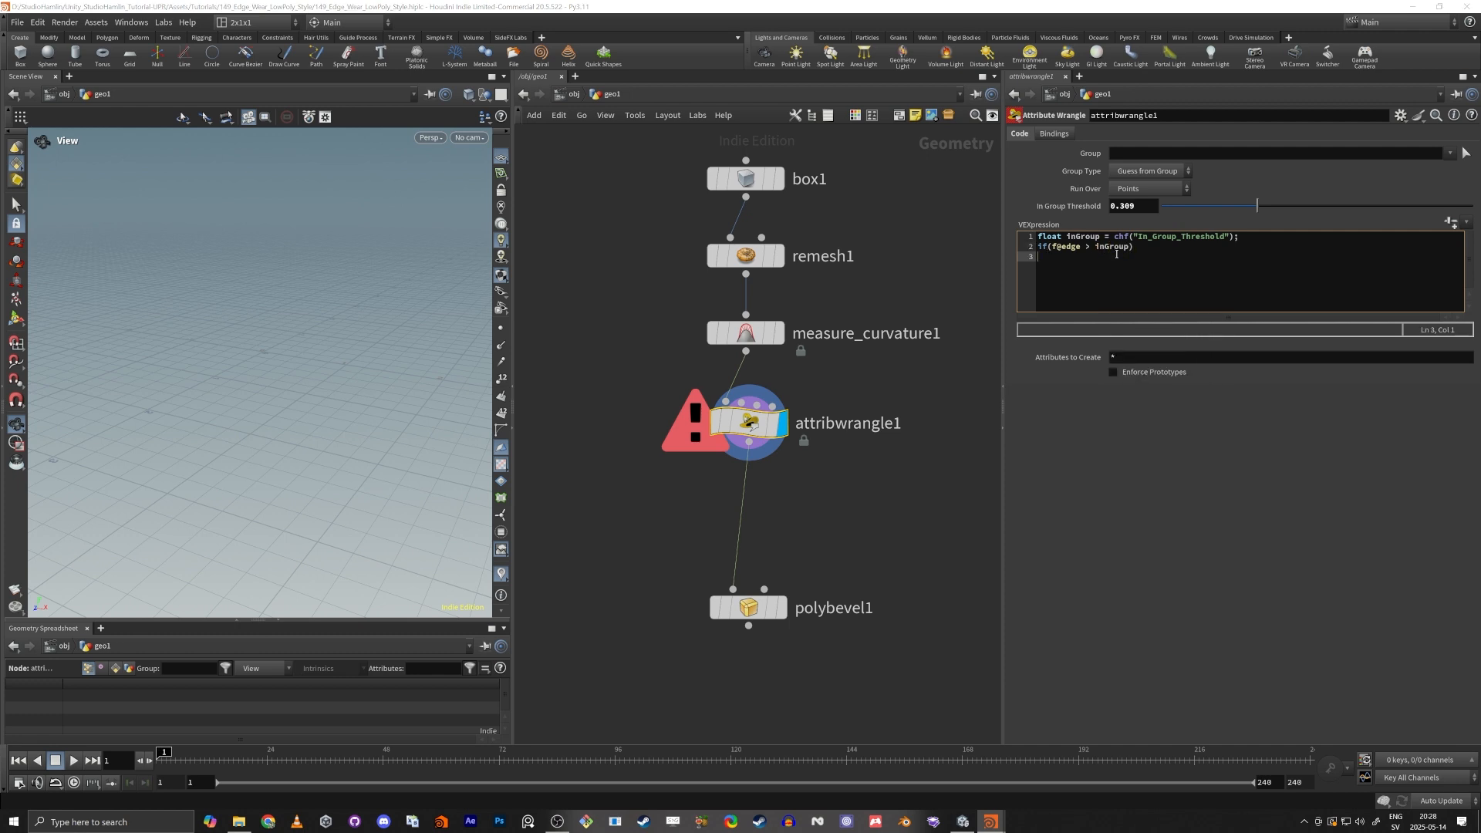
key("Return")
key("Left")
key("Return")
key("Return")
type("else")
key("Return")
key("Return")
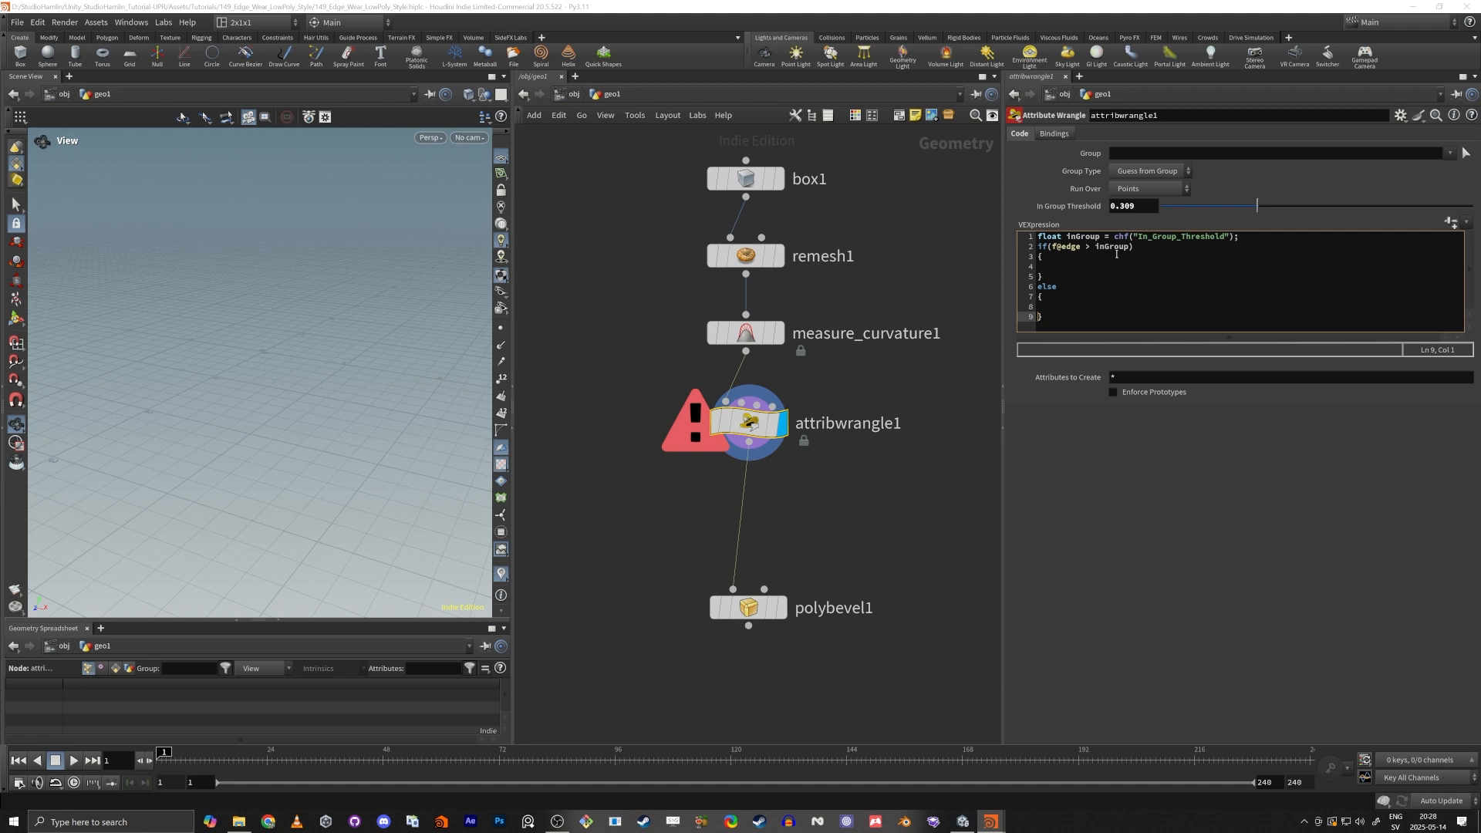
key("Up")
key("Up")
key("Up")
key("Up")
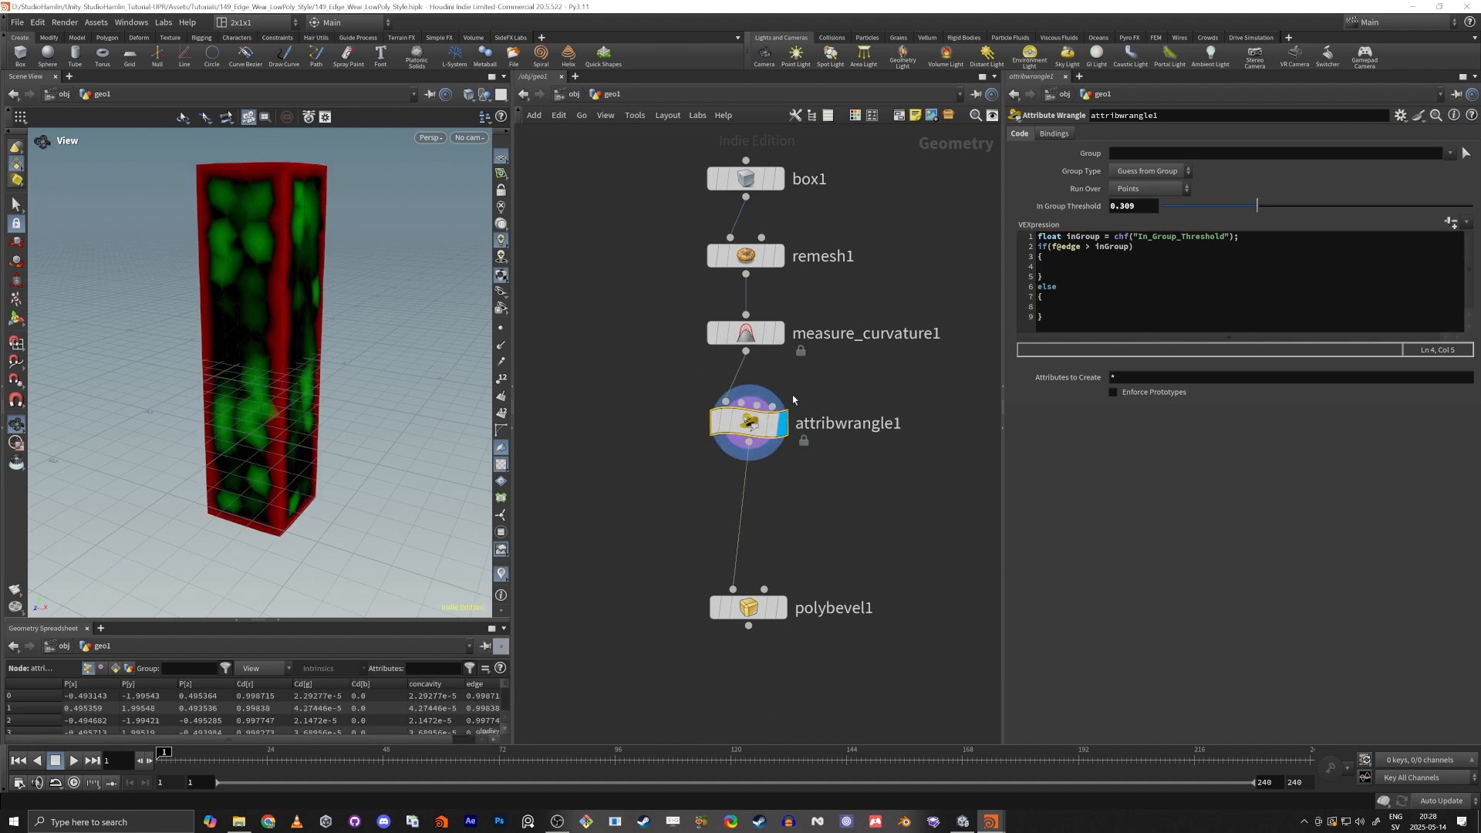
Turn on point display in the viewport and examine the points along the pillar's upper edges.
left_click(500, 328)
scroll(308, 305, "up", 5)
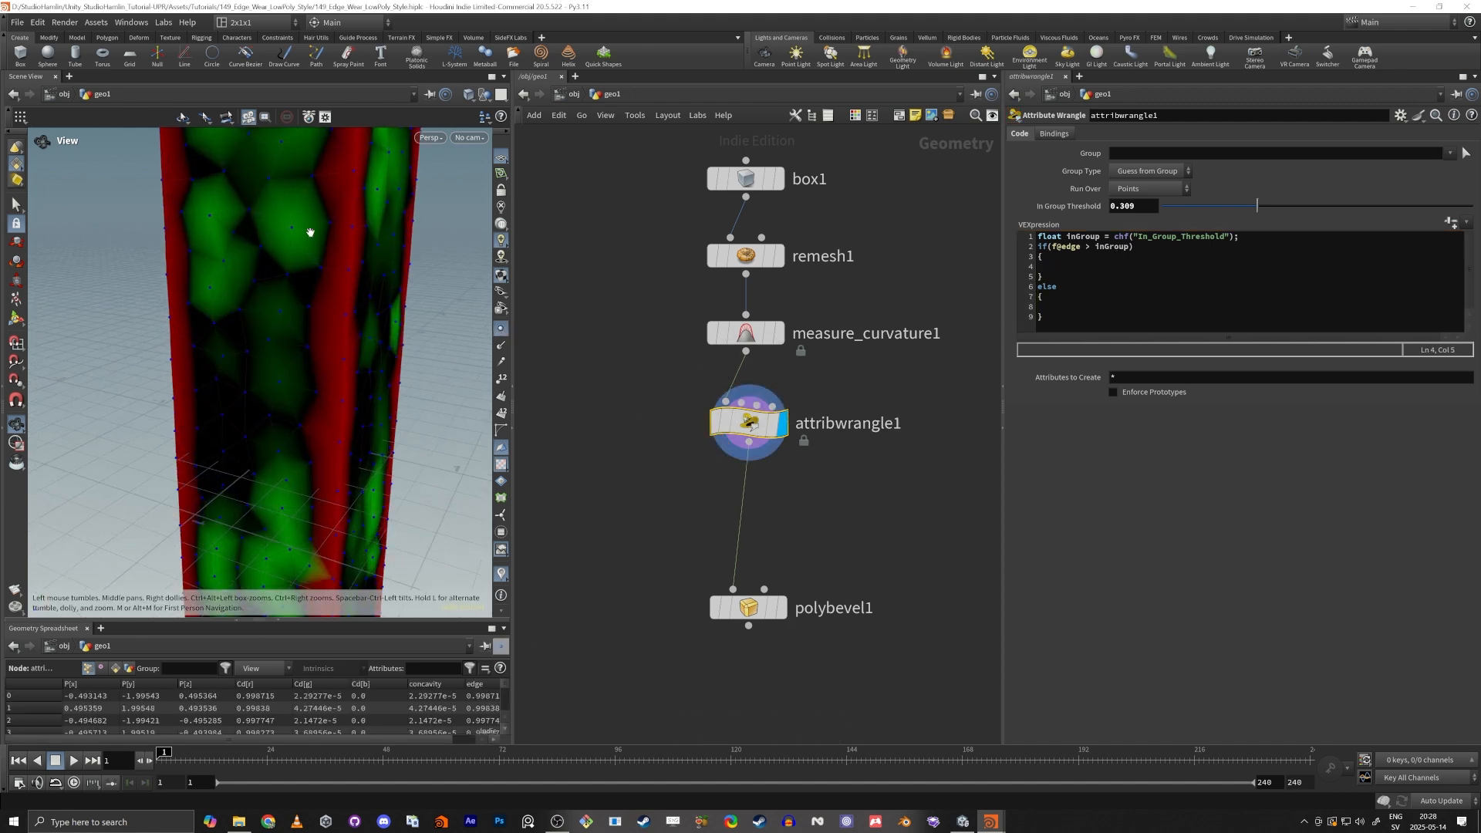
left_click_drag(310, 232, 347, 162)
middle_click_drag(347, 162, 310, 268)
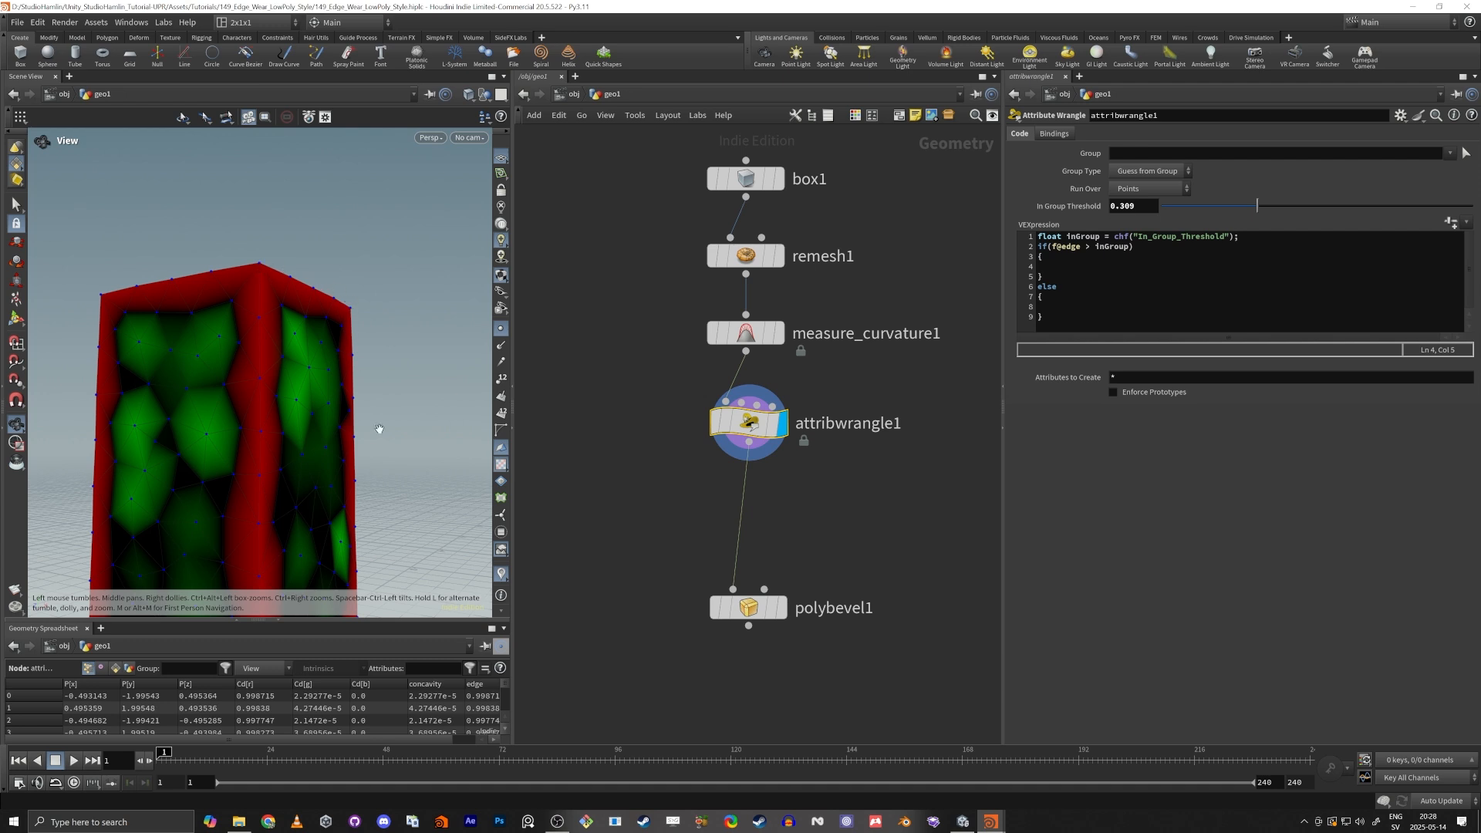
left_click(1069, 270)
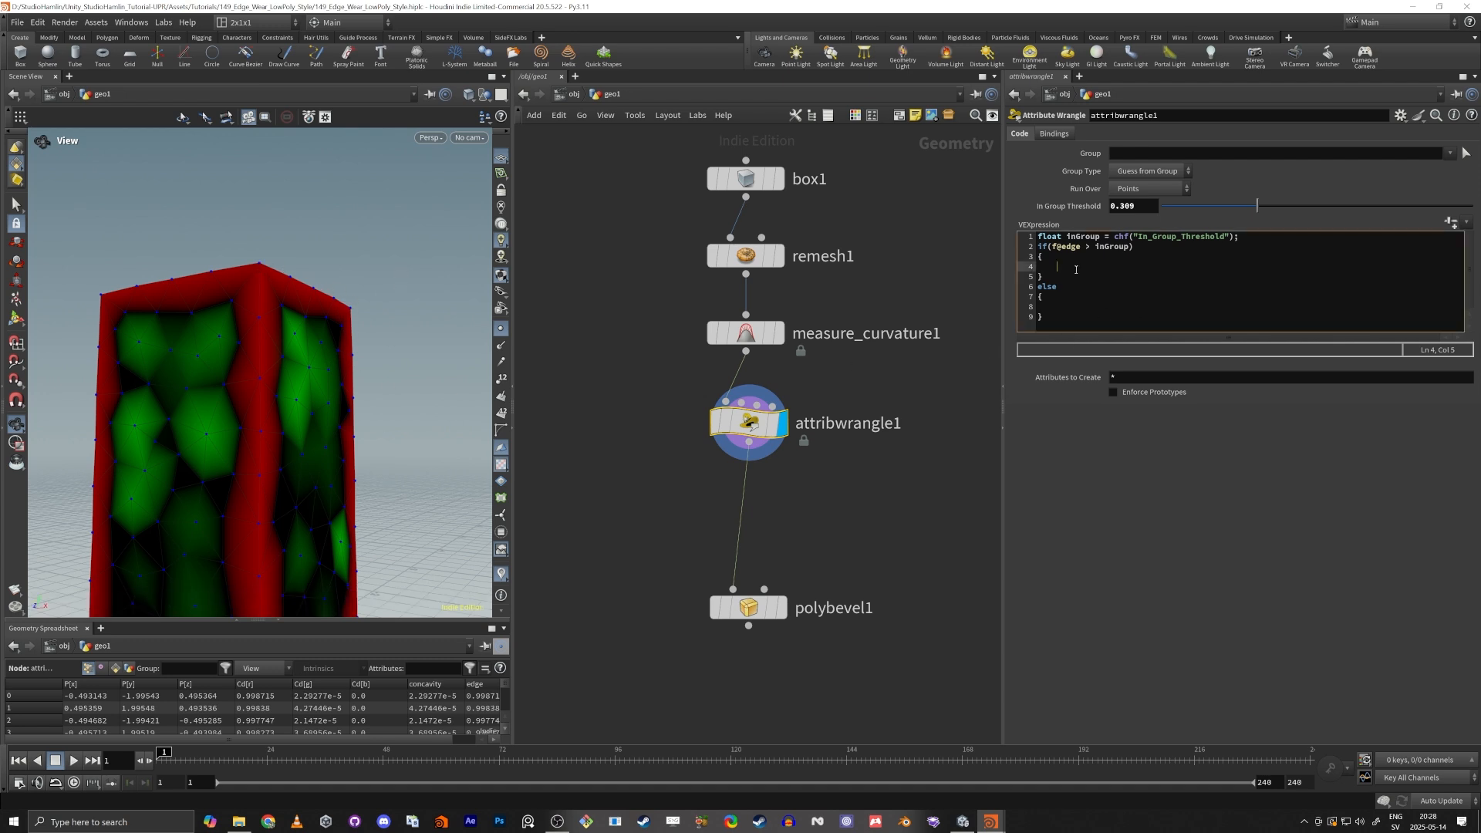
type("@group_edge = 1;")
triple_click(1141, 267)
key("ctrl+c")
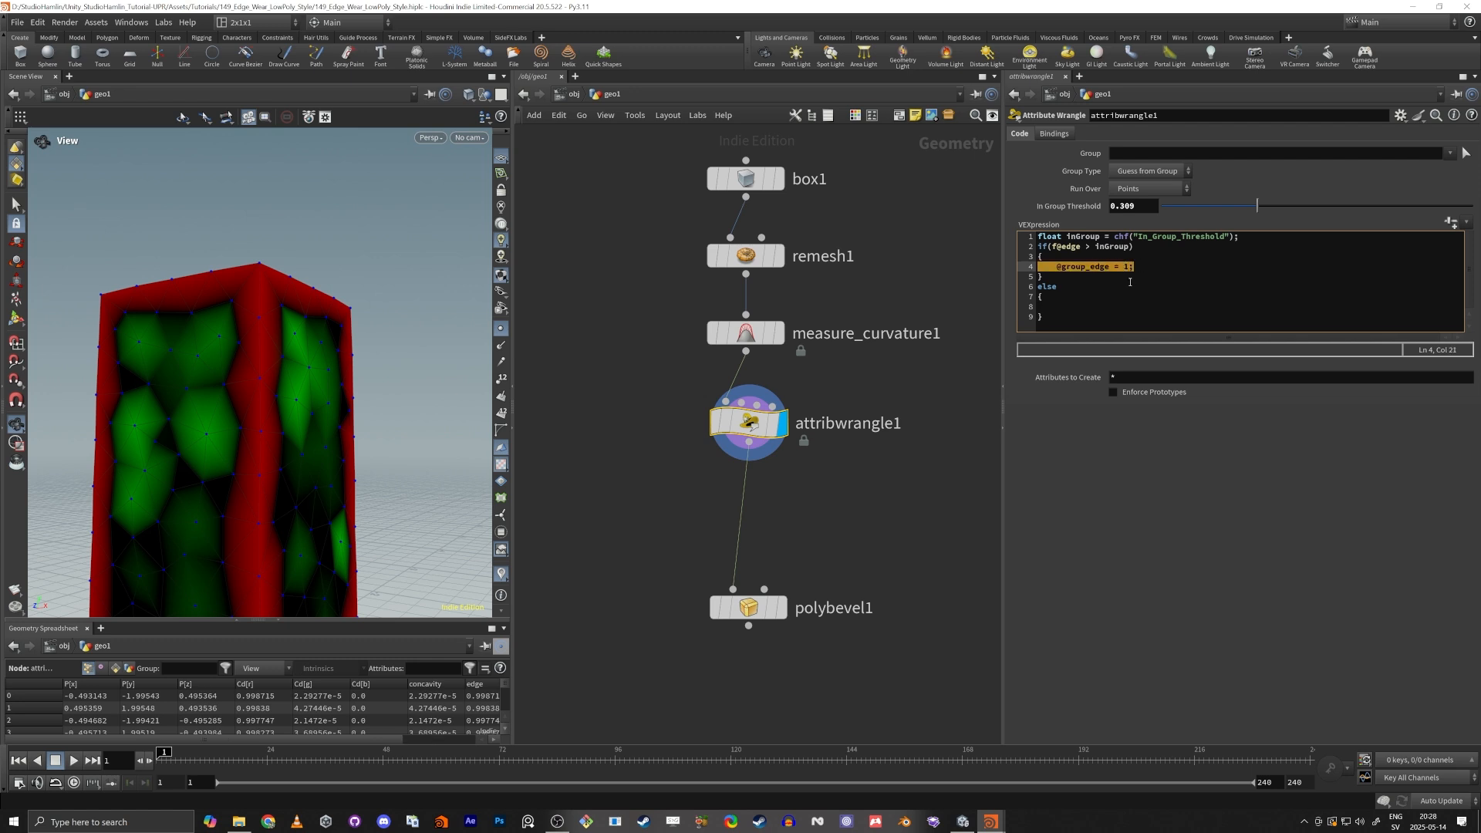
left_click(1069, 309)
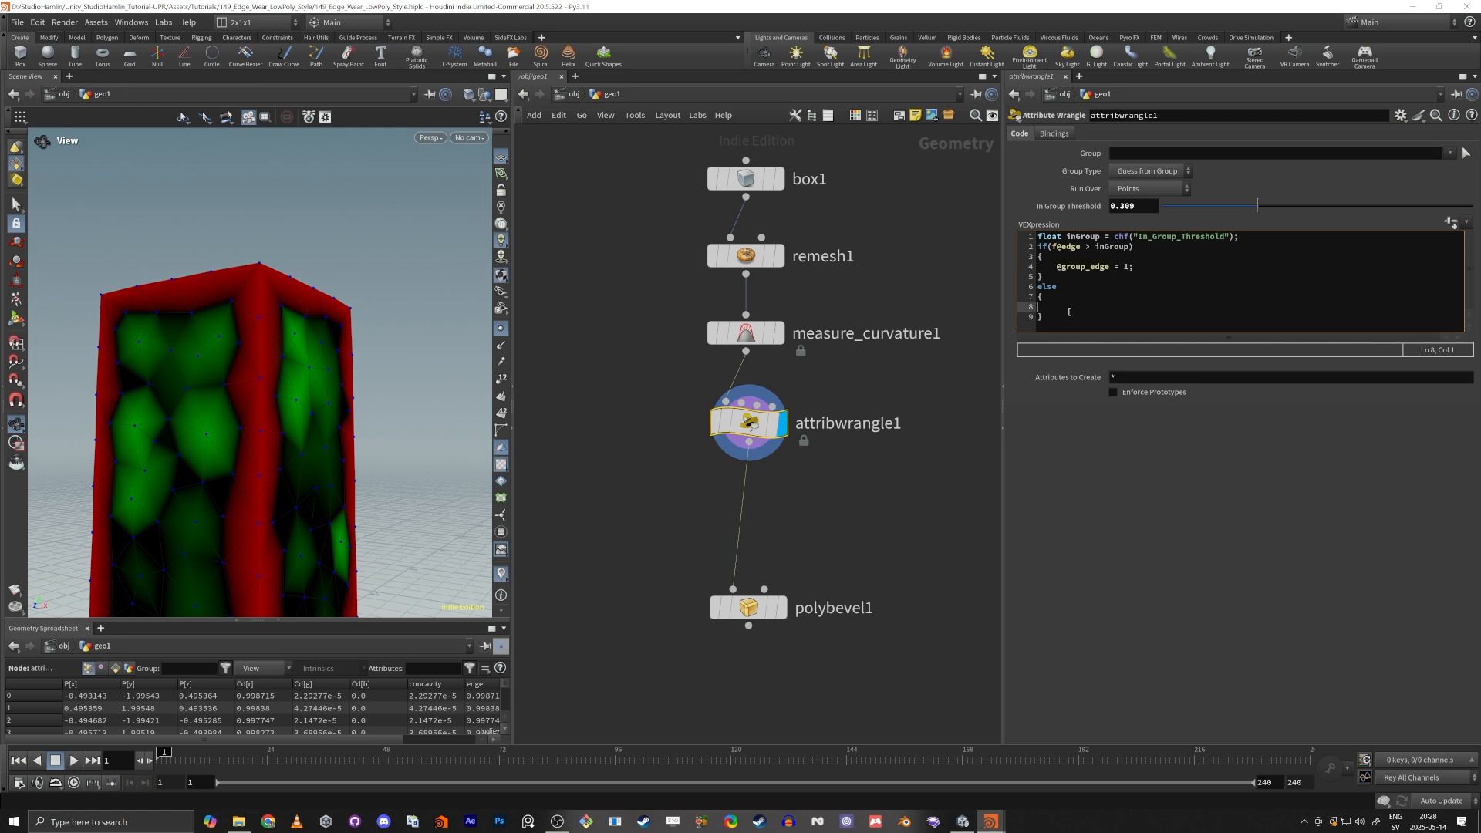
key("ctrl+v")
left_click_drag(1070, 319, 1038, 286)
key("BackSpace")
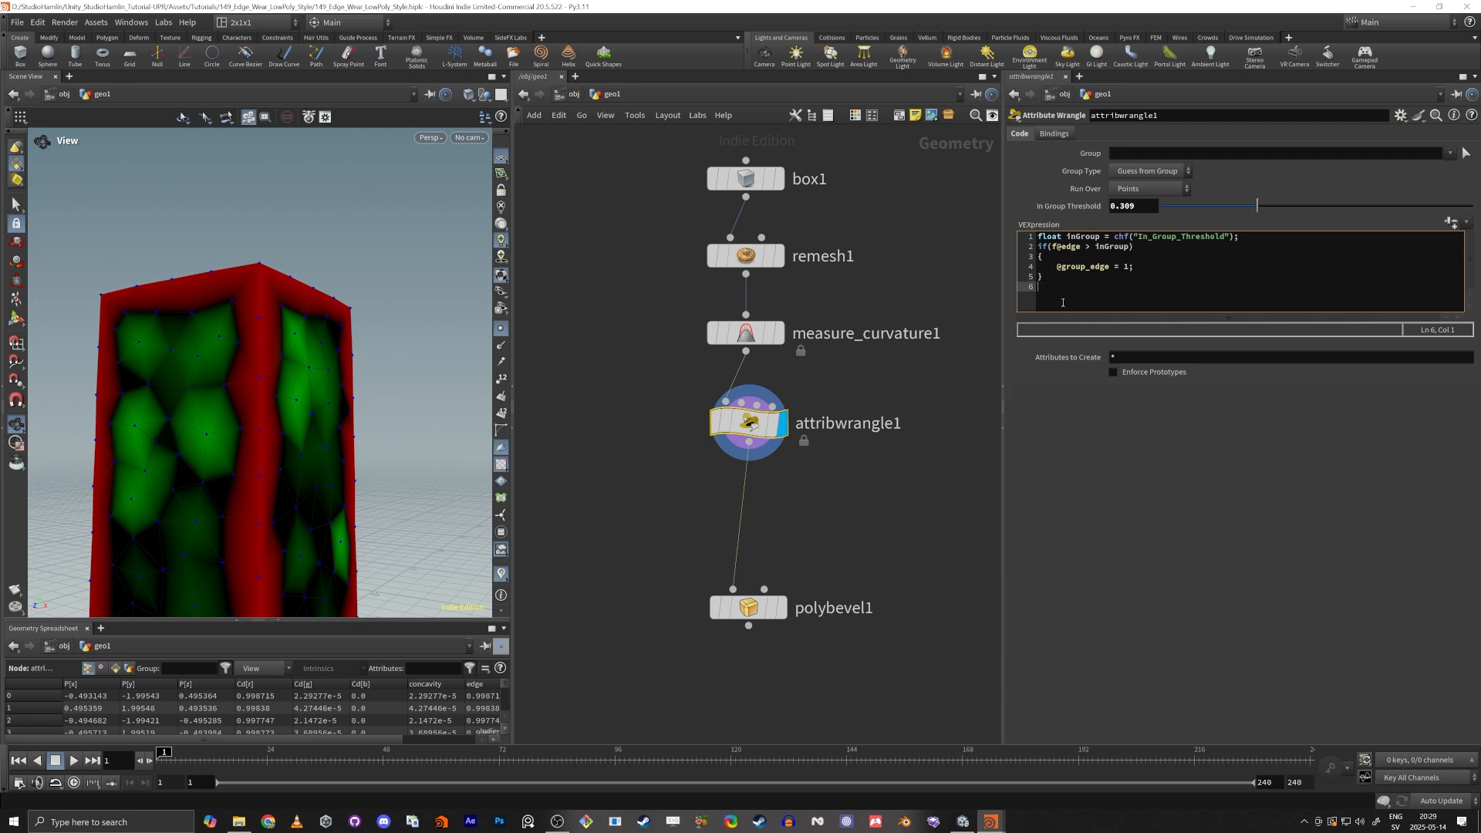
key("ctrl+z")
left_click(1078, 328)
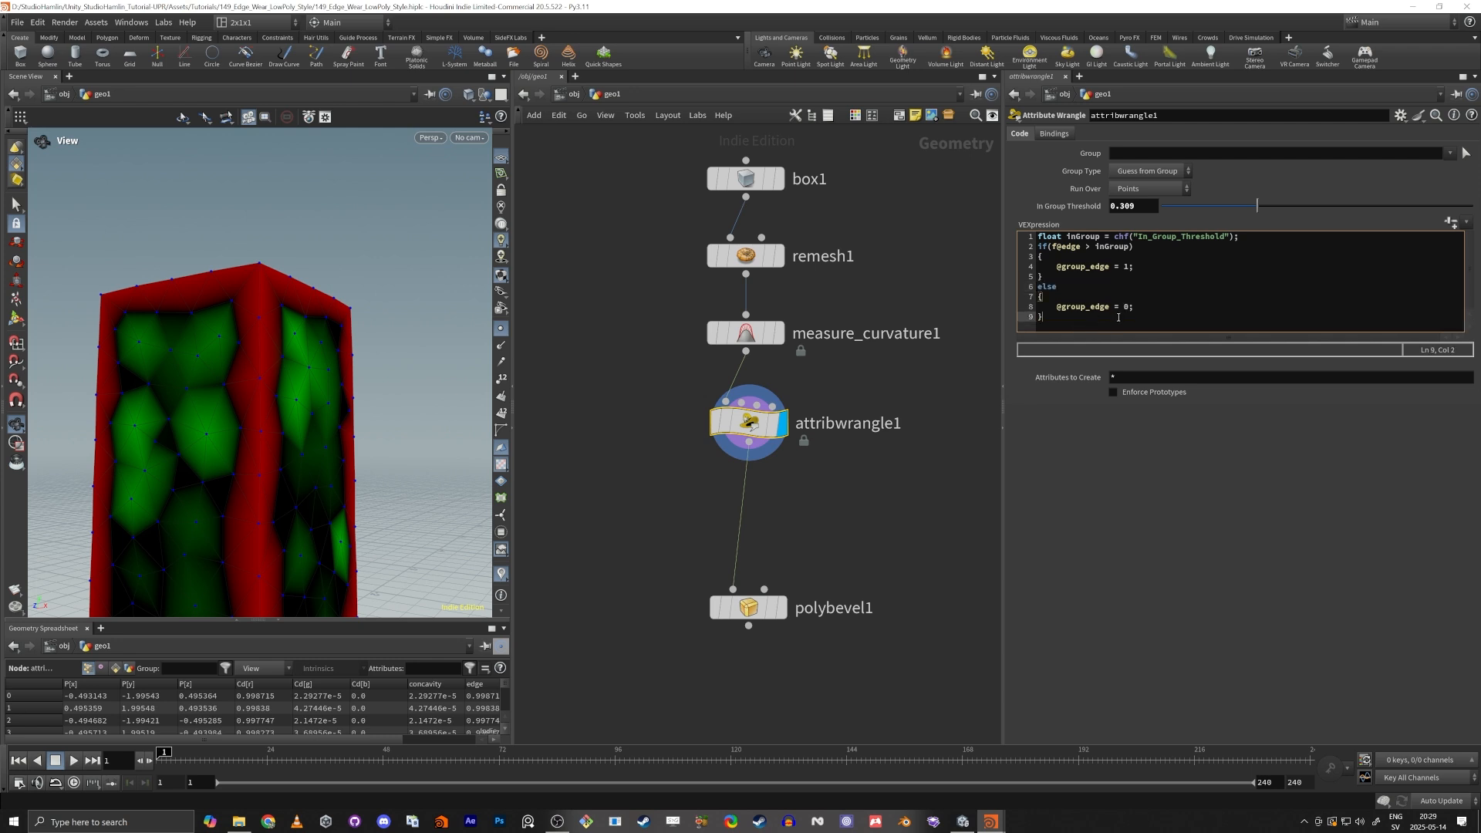
Display the PolyBevel node, move it further below the Attribute Wrangle and select it to show its parameters.
middle_click_drag(822, 532, 846, 412)
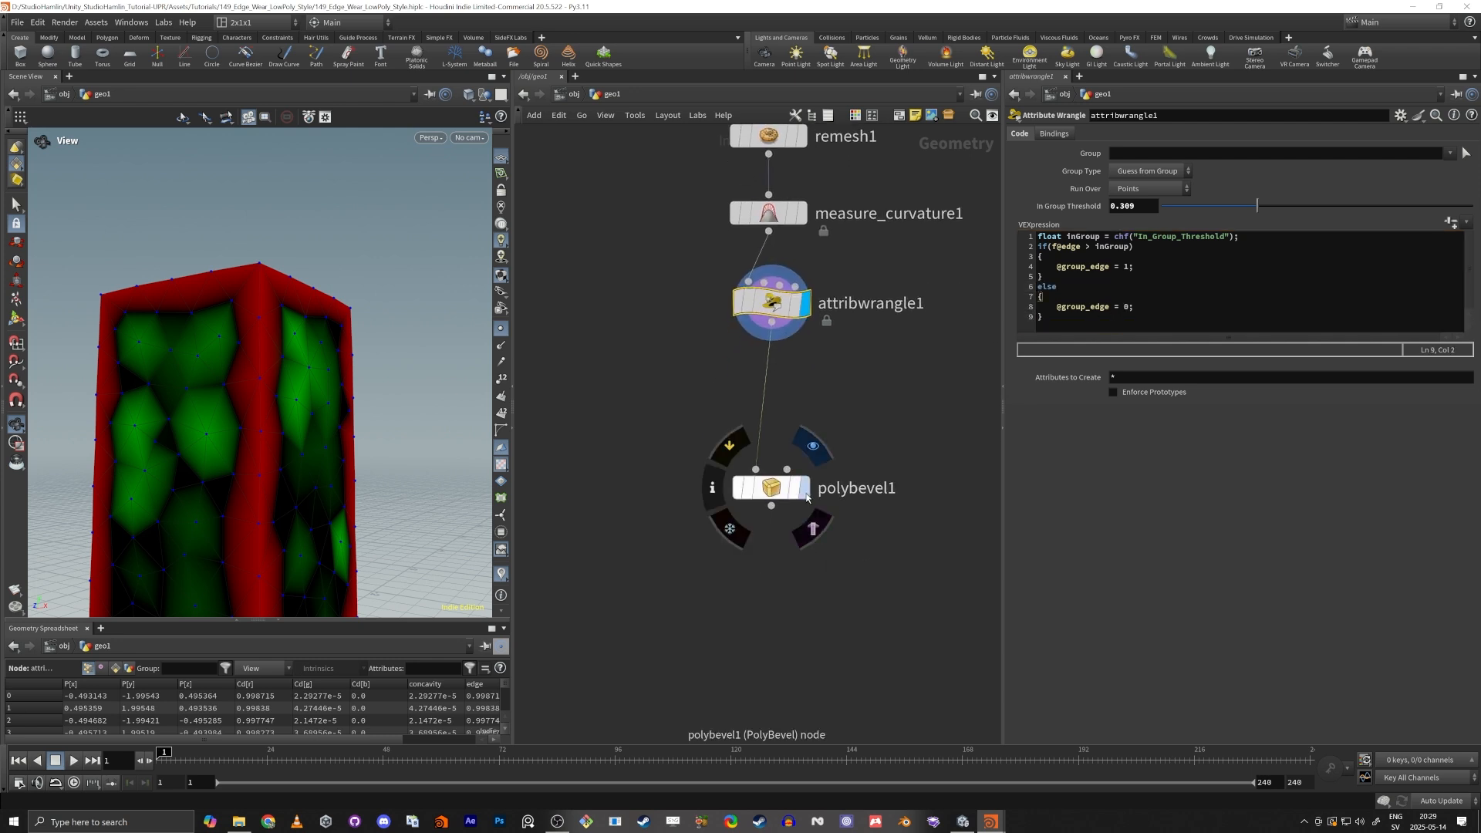
left_click(803, 492)
left_click_drag(772, 499, 773, 641)
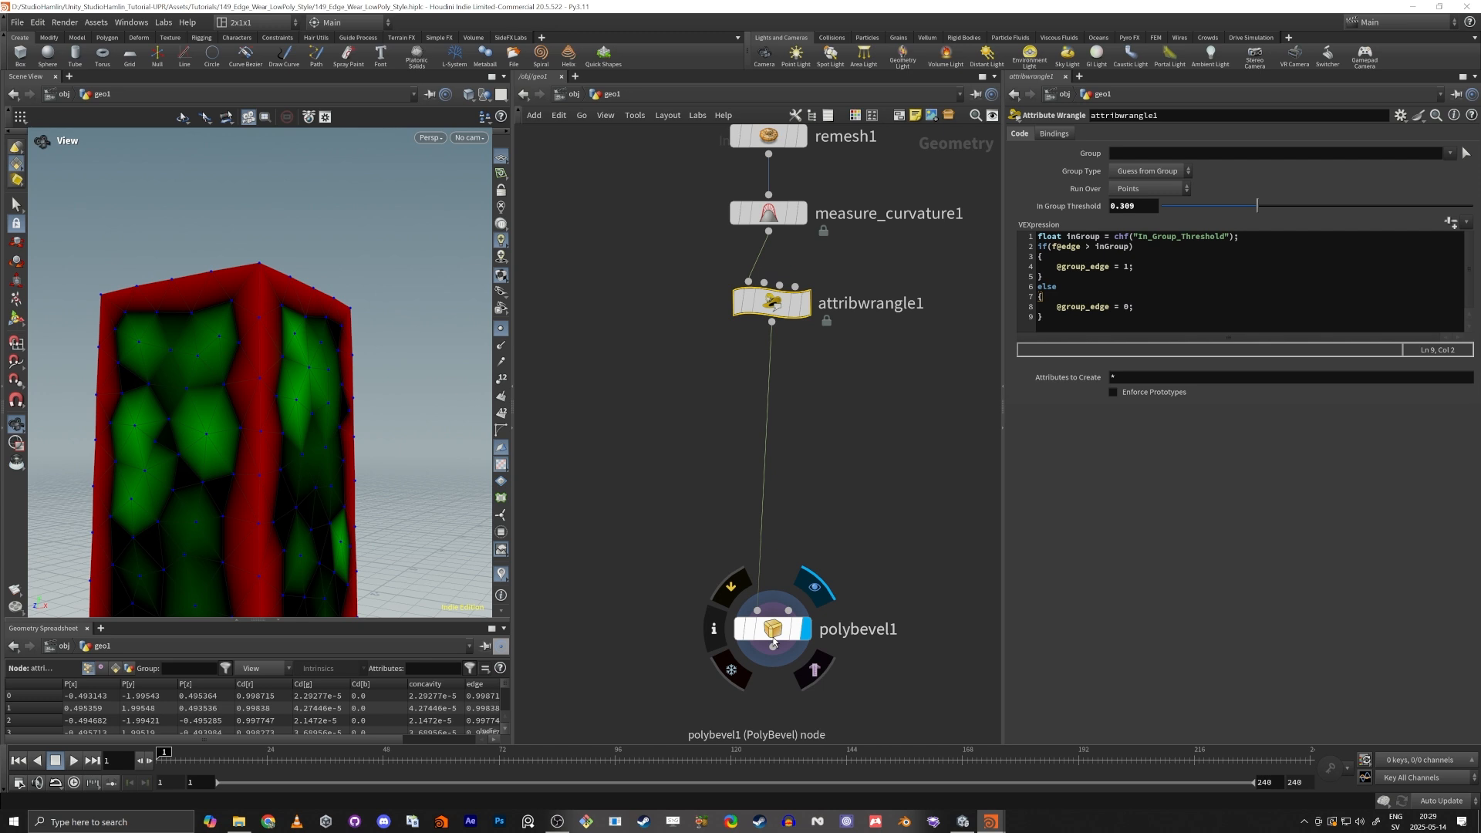
left_click(774, 642)
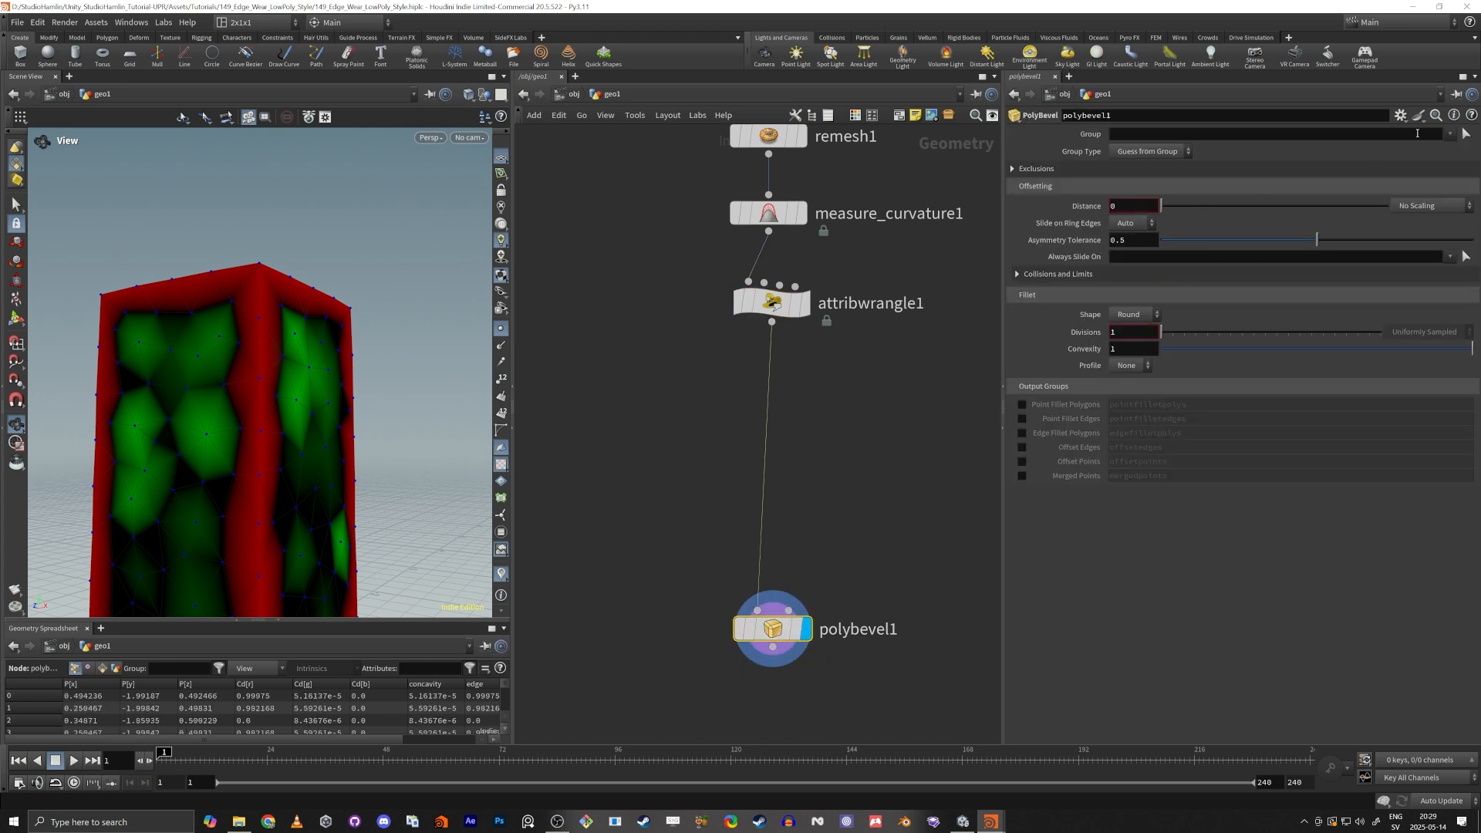
Limit the PolyBevel to the edge group and set its distance to 0.037.
left_click(1450, 134)
left_click(1454, 152)
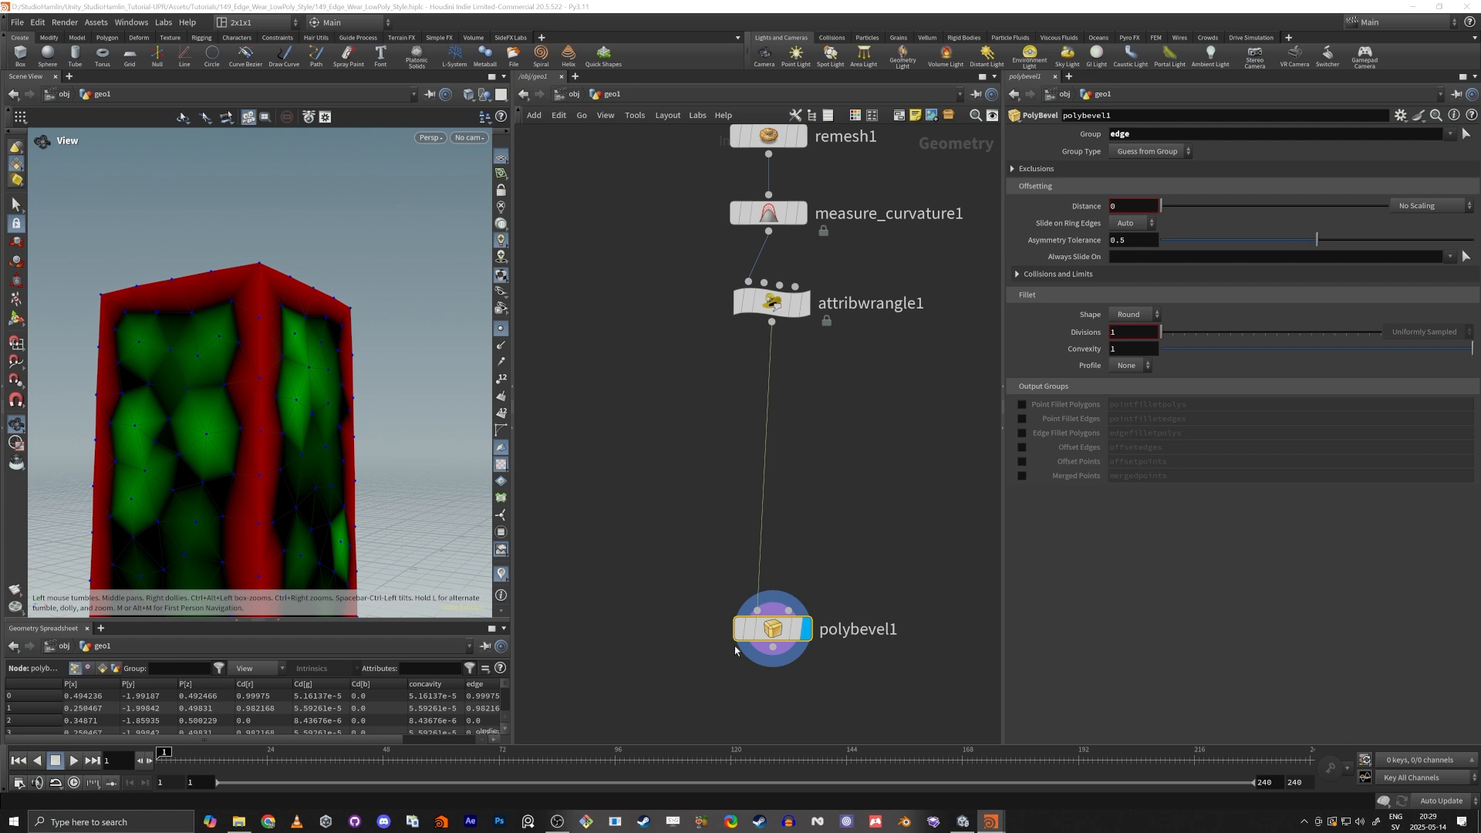
left_click_drag(1162, 205, 1169, 207)
left_click_drag(250, 397, 238, 417)
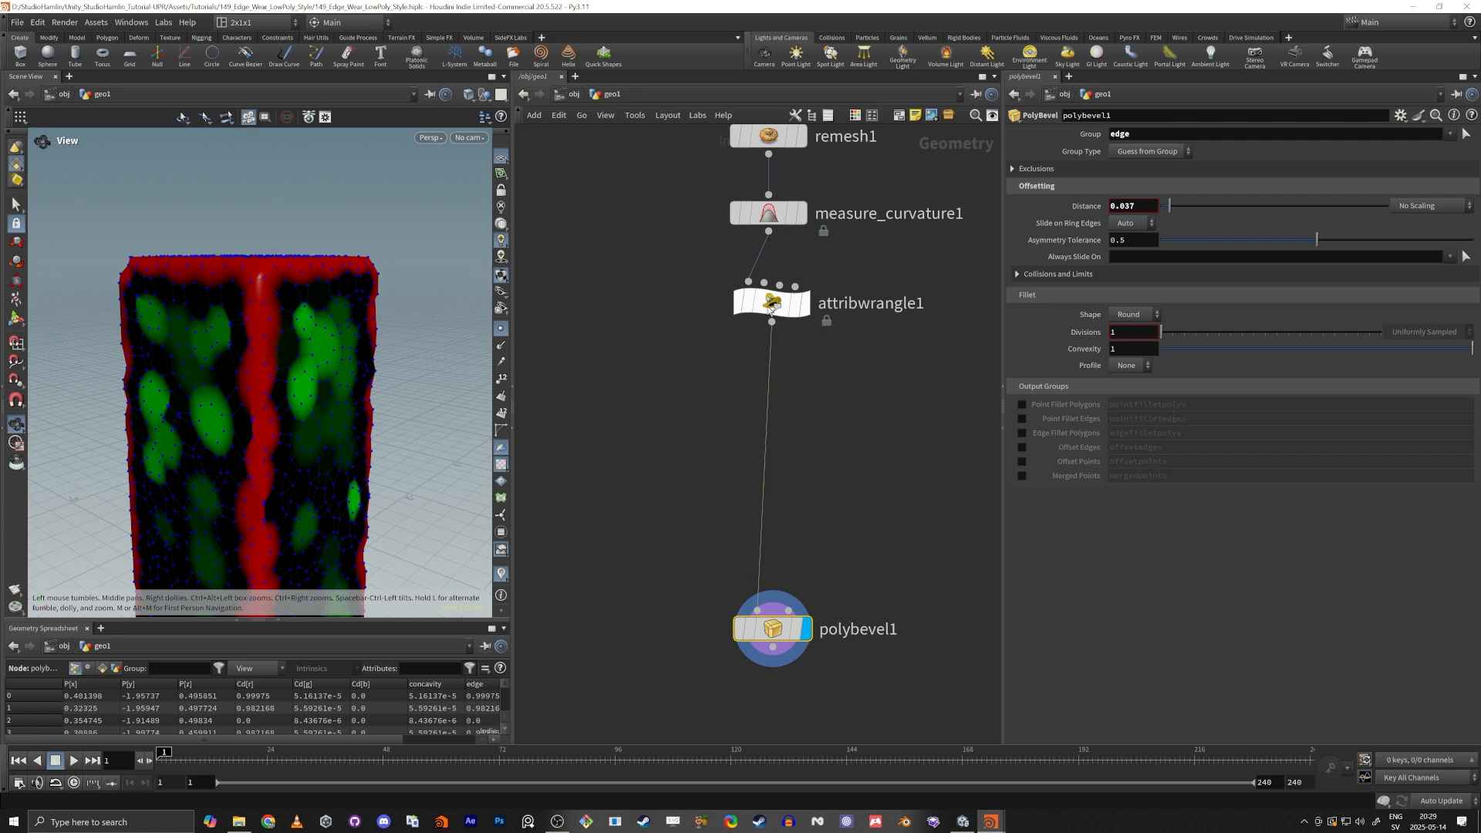
Display the Attribute Wrangle again and check the edge point group in its node information.
left_click(805, 303)
left_click(765, 314)
left_click(802, 272)
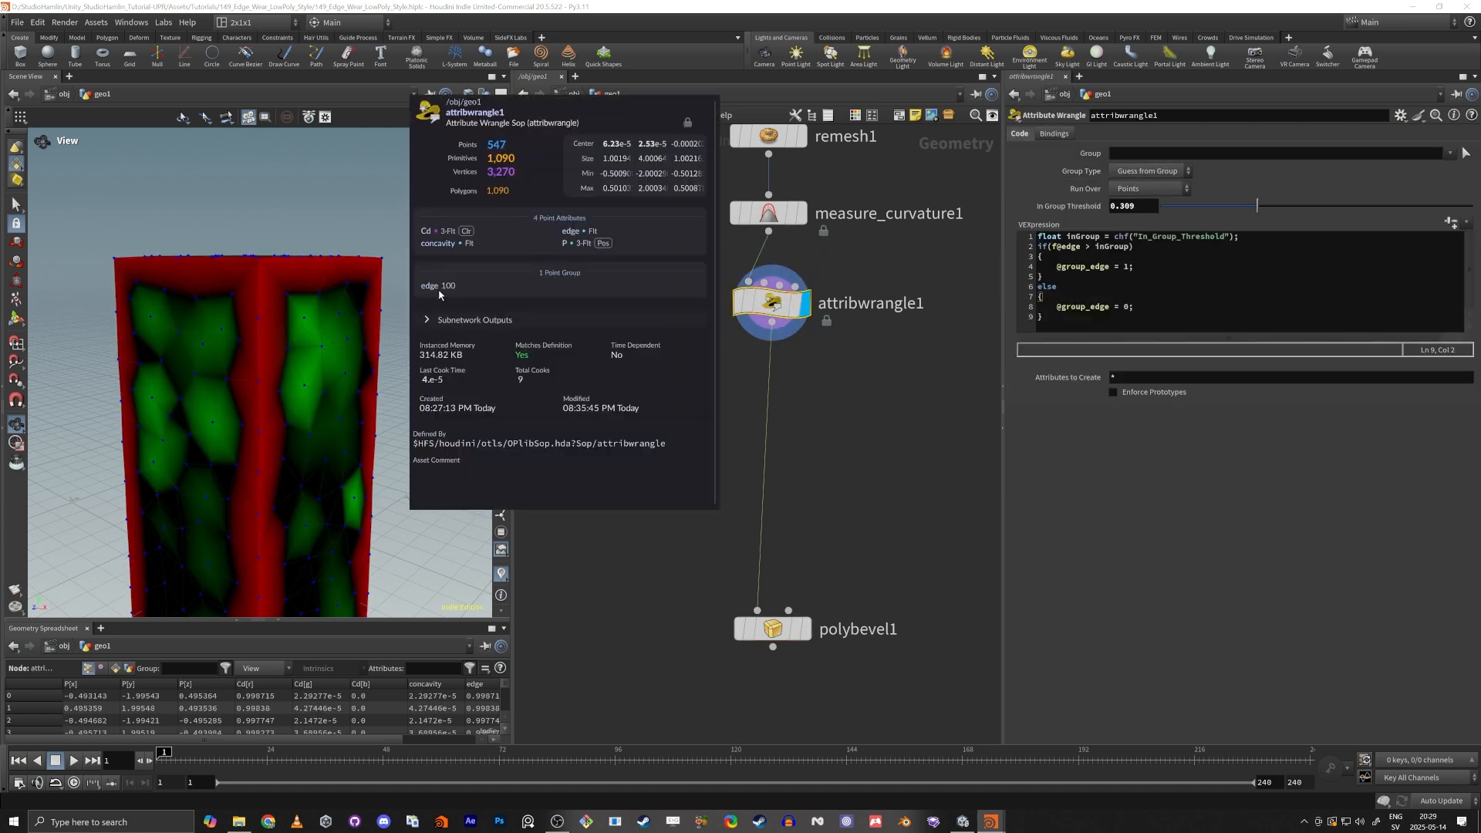
Enlarge the Geometry Spreadsheet and filter its points by the edge group.
left_click_drag(324, 622, 339, 287)
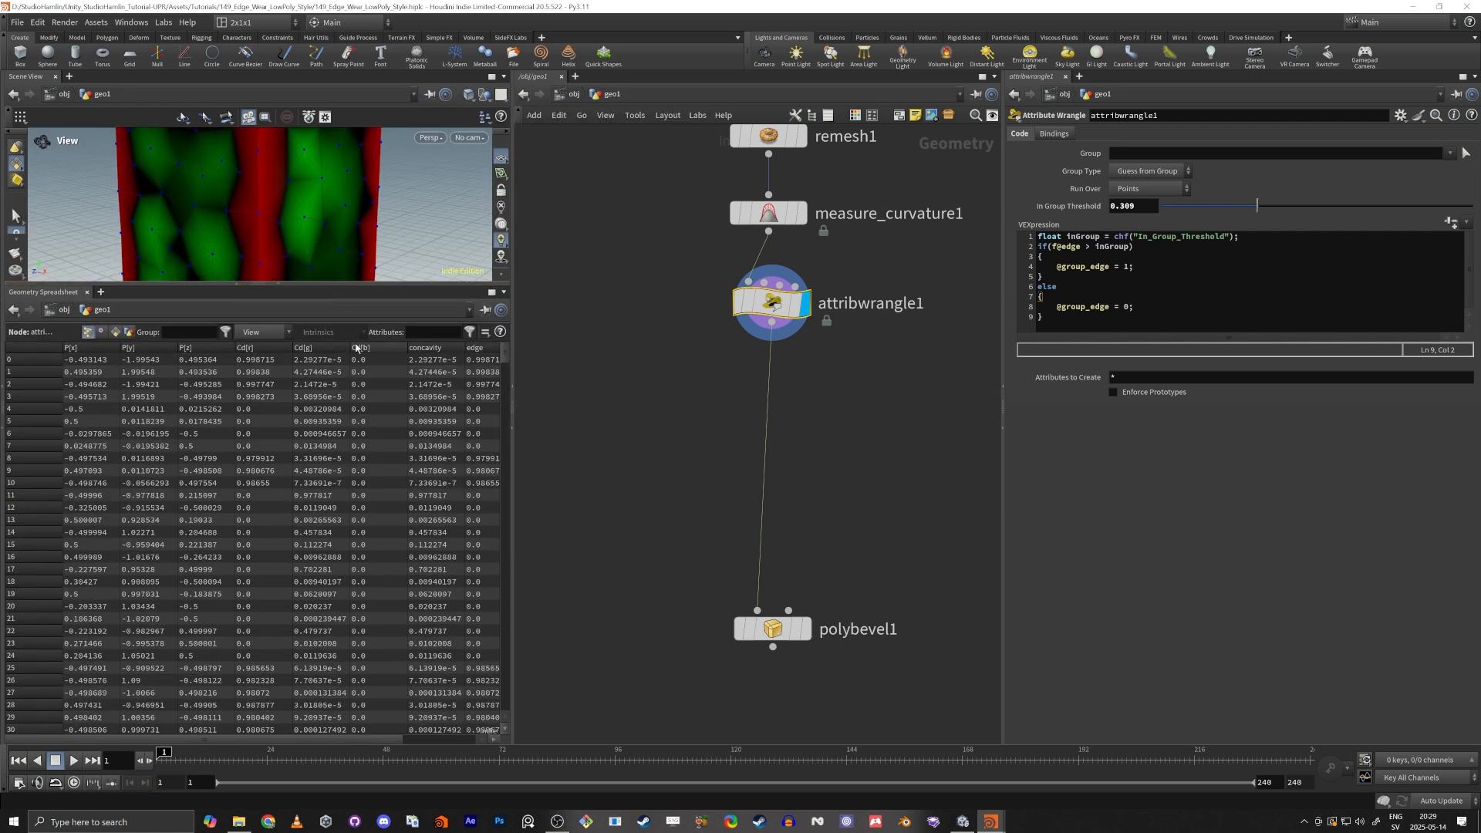
left_click(194, 334)
type("edge")
key("Return")
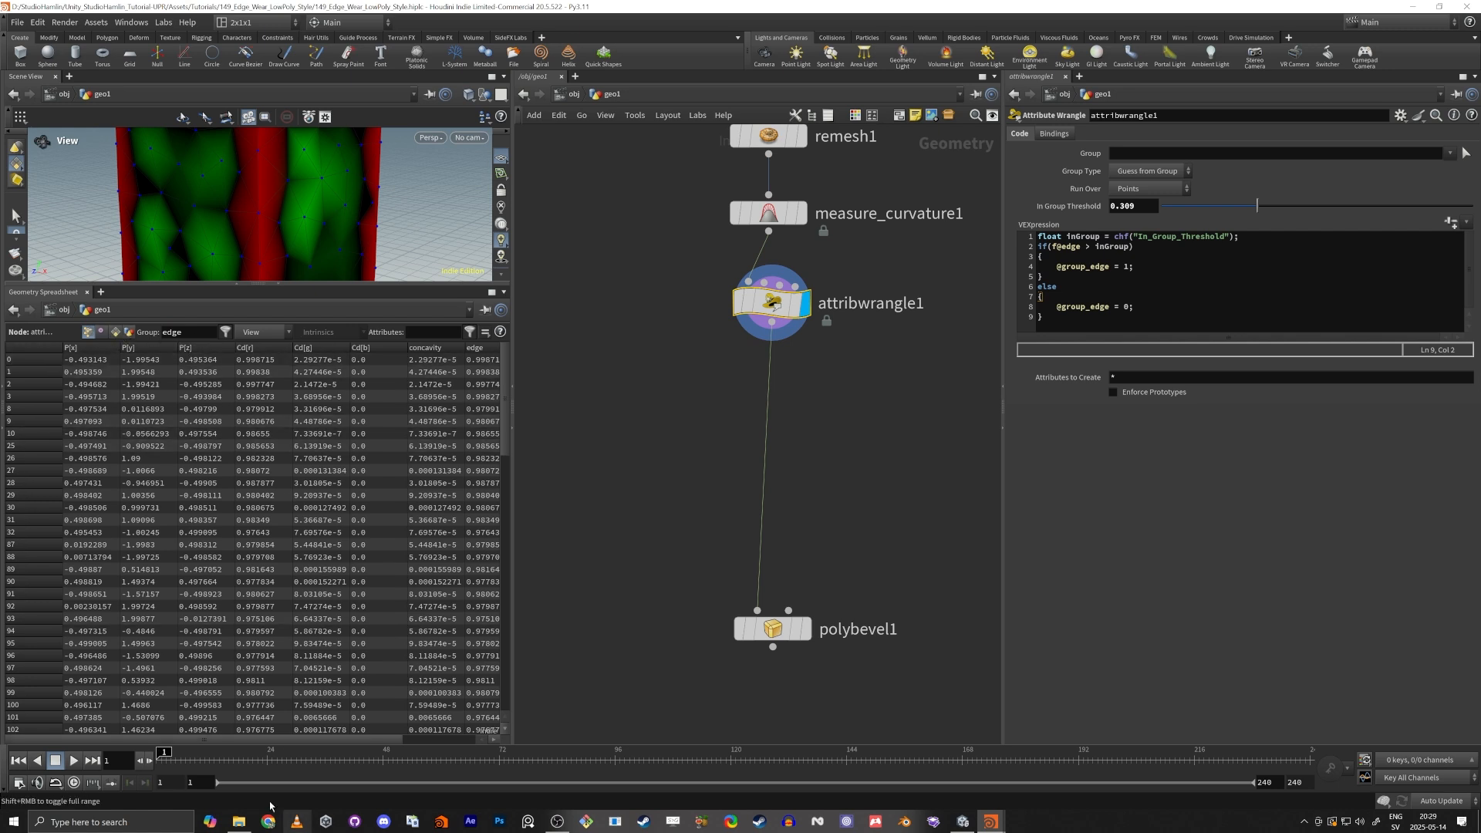
Widen the Geometry Spreadsheet, clear the group filter and sort the points by the group:edge column in both directions.
left_click_drag(512, 697, 698, 700)
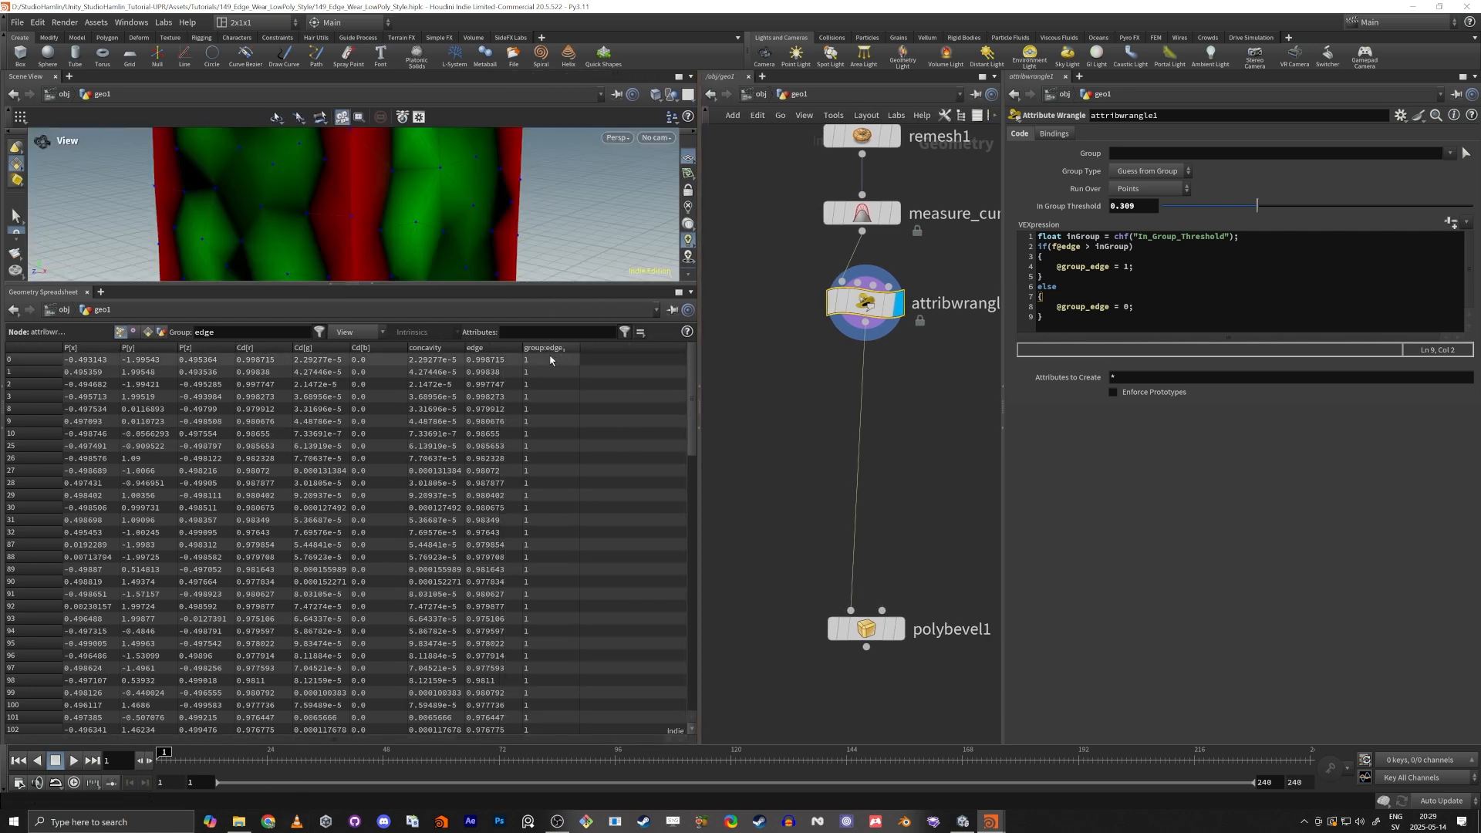
double_click(242, 337)
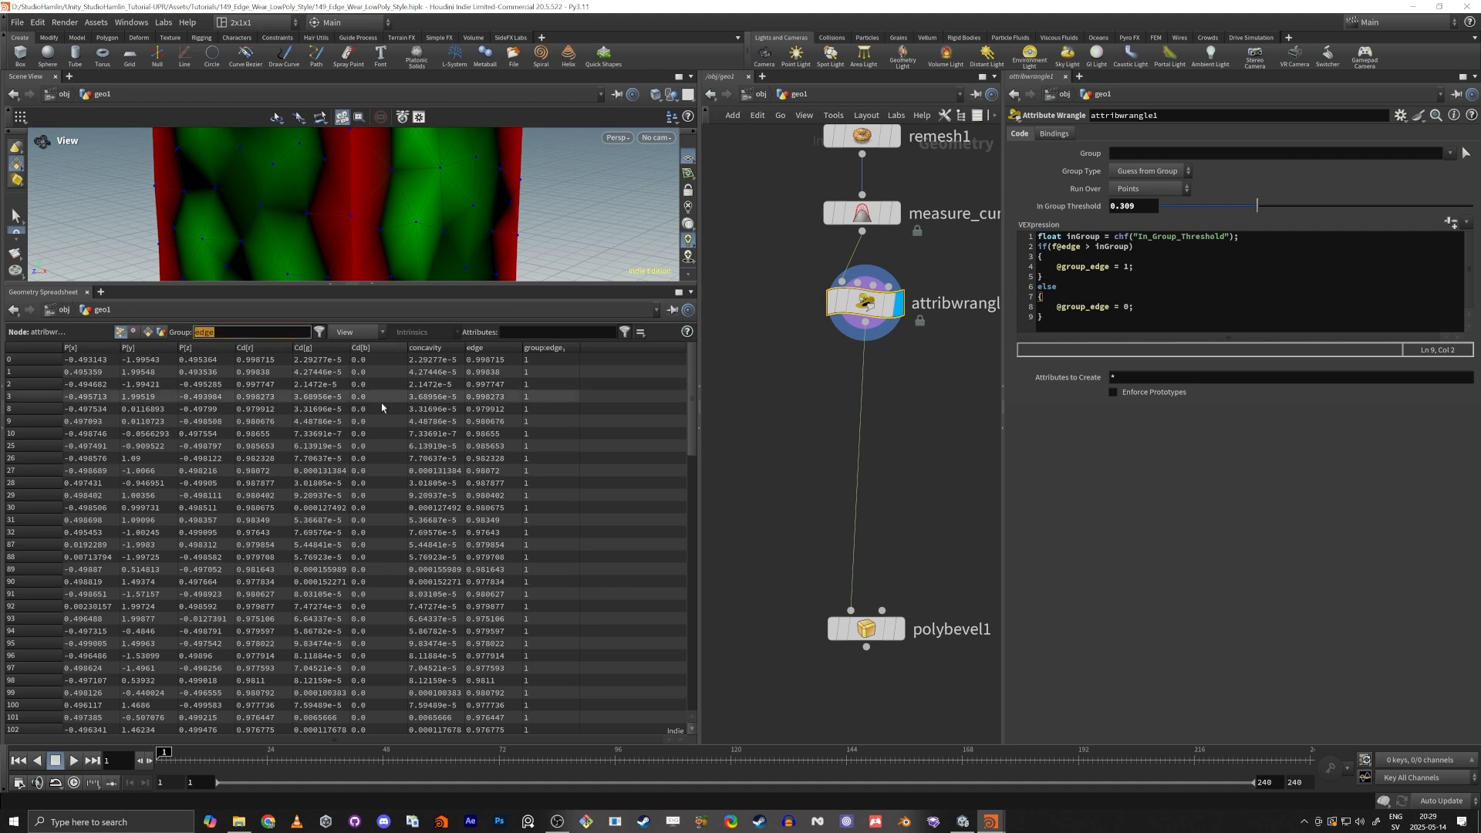
key("BackSpace")
key("Return")
left_click(561, 350)
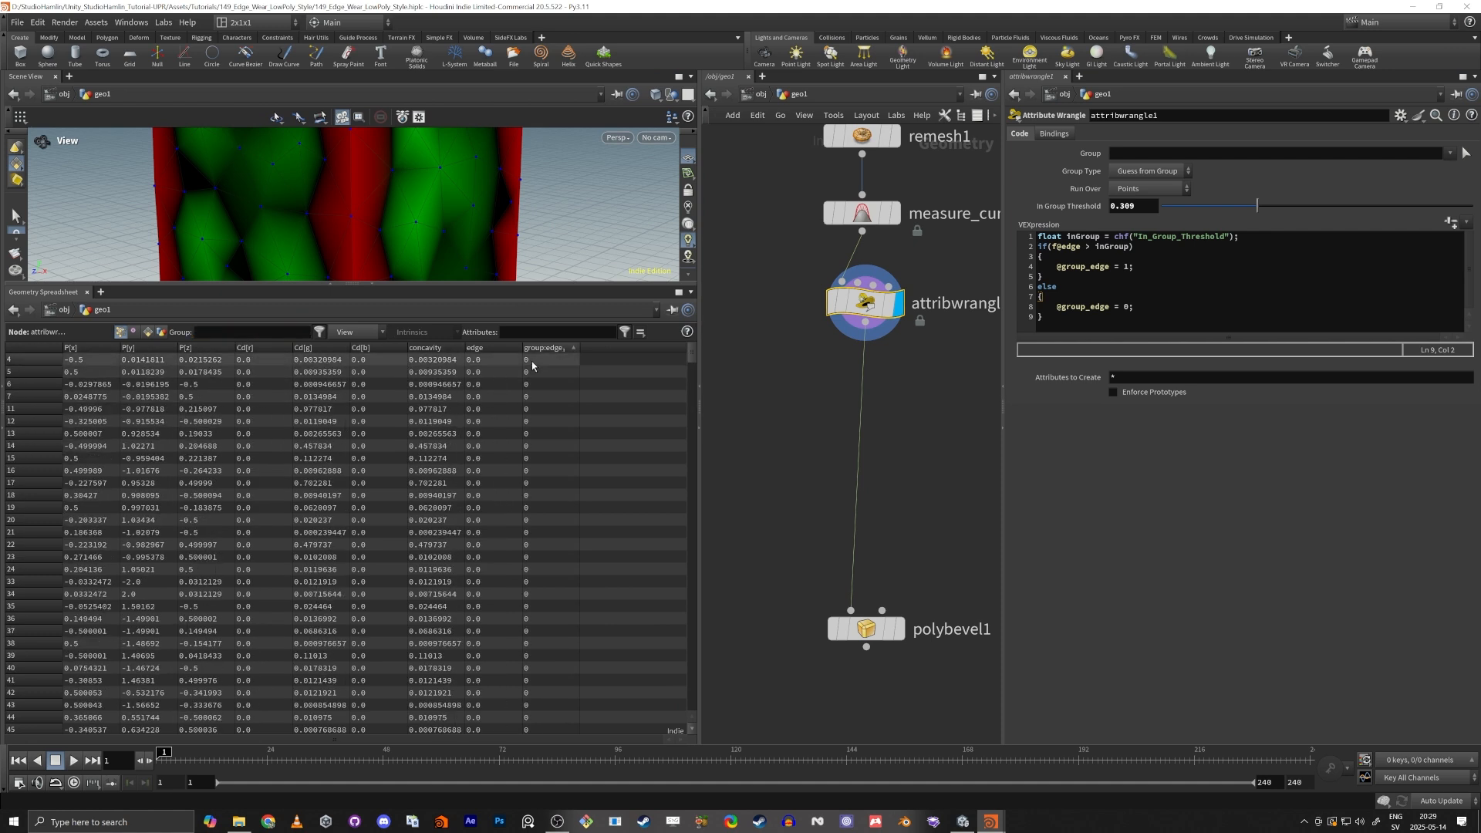
left_click(544, 349)
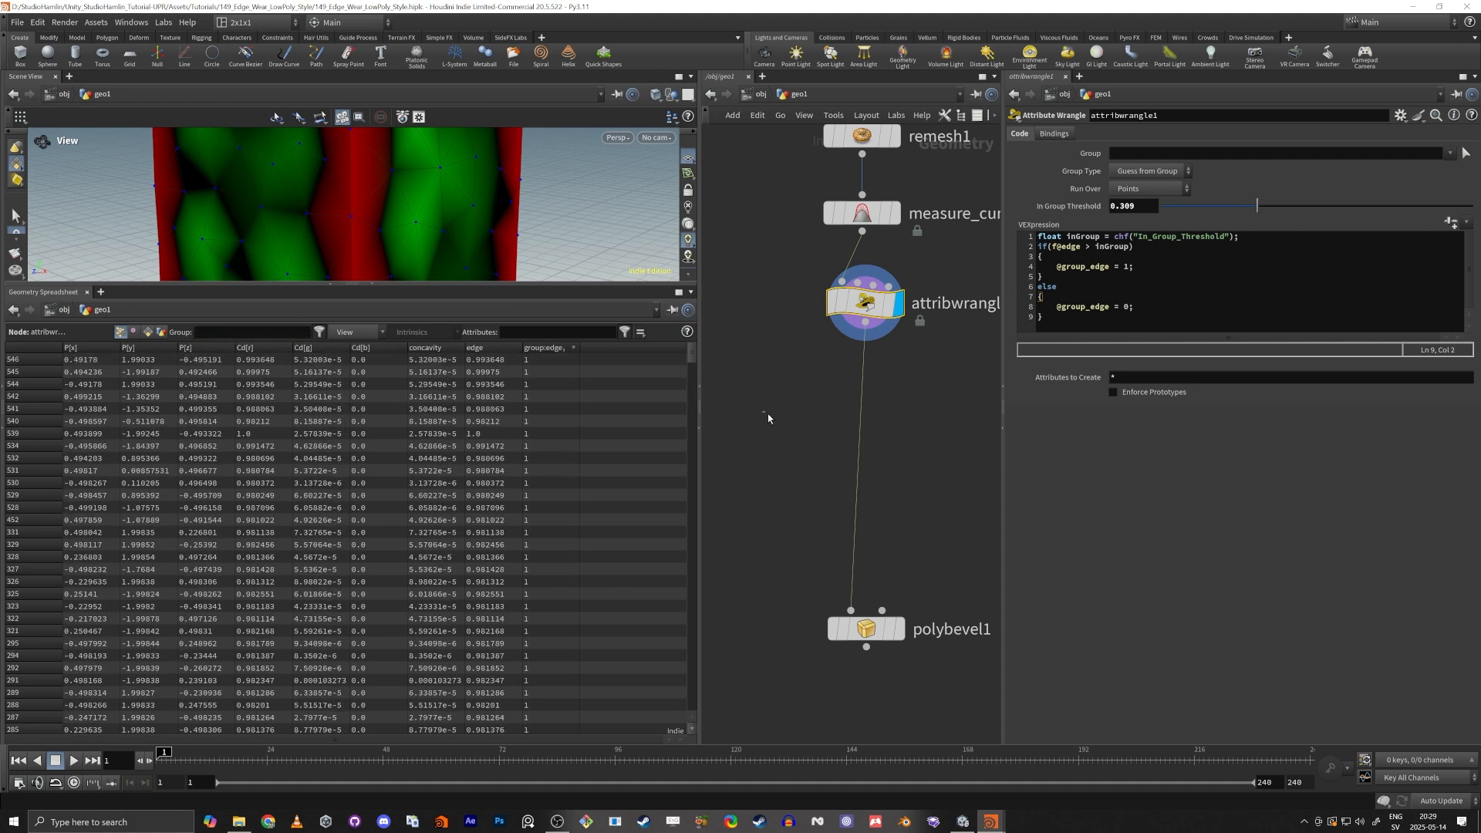
Insert a Group Promote node between the Attribute Wrangle and the PolyBevel, and display its output.
key("Tab")
type("grop")
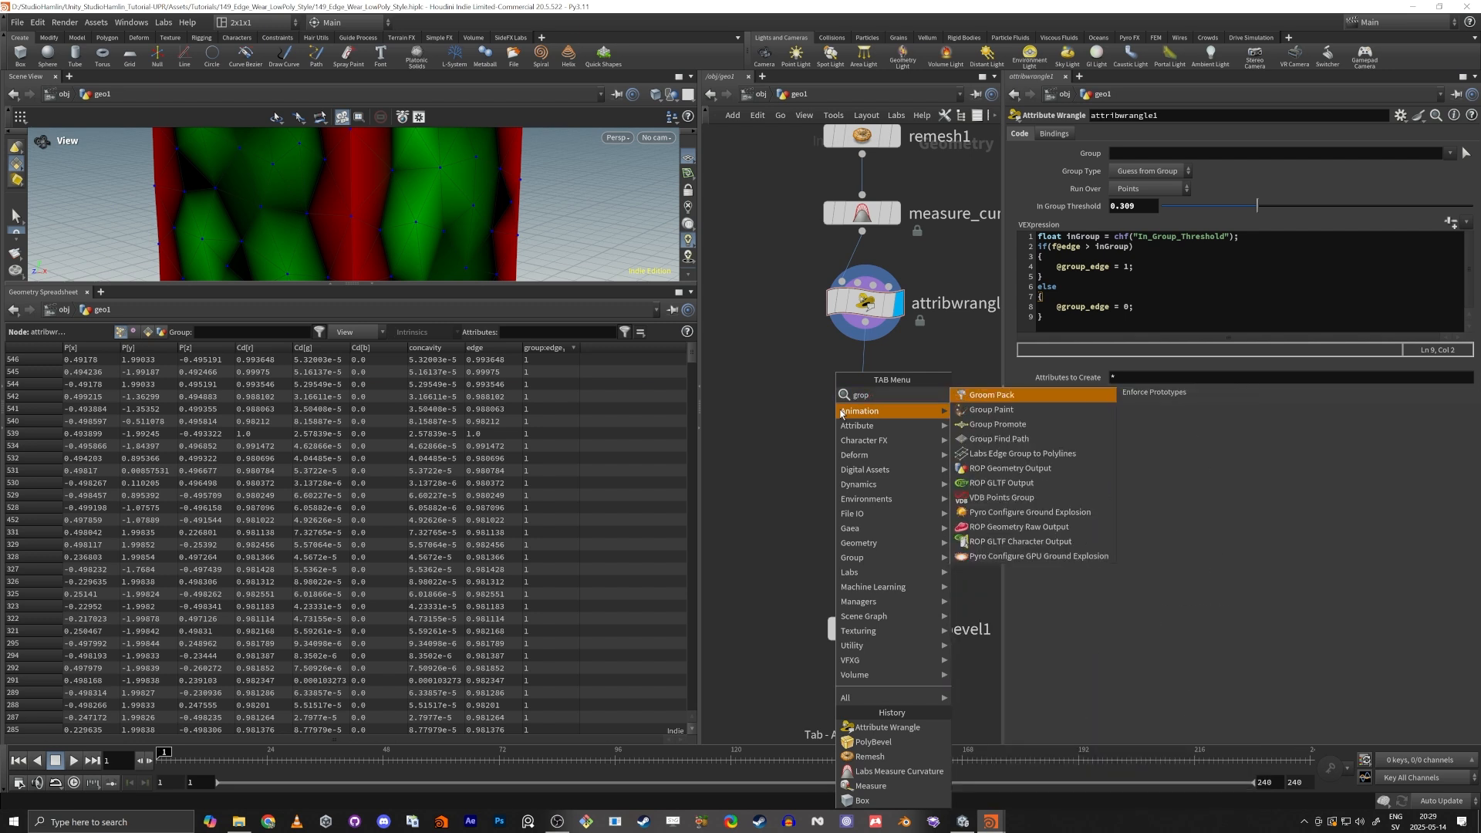
key("BackSpace")
key("BackSpace")
type("pr")
key("BackSpace")
key("BackSpace")
key("BackSpace")
type("u")
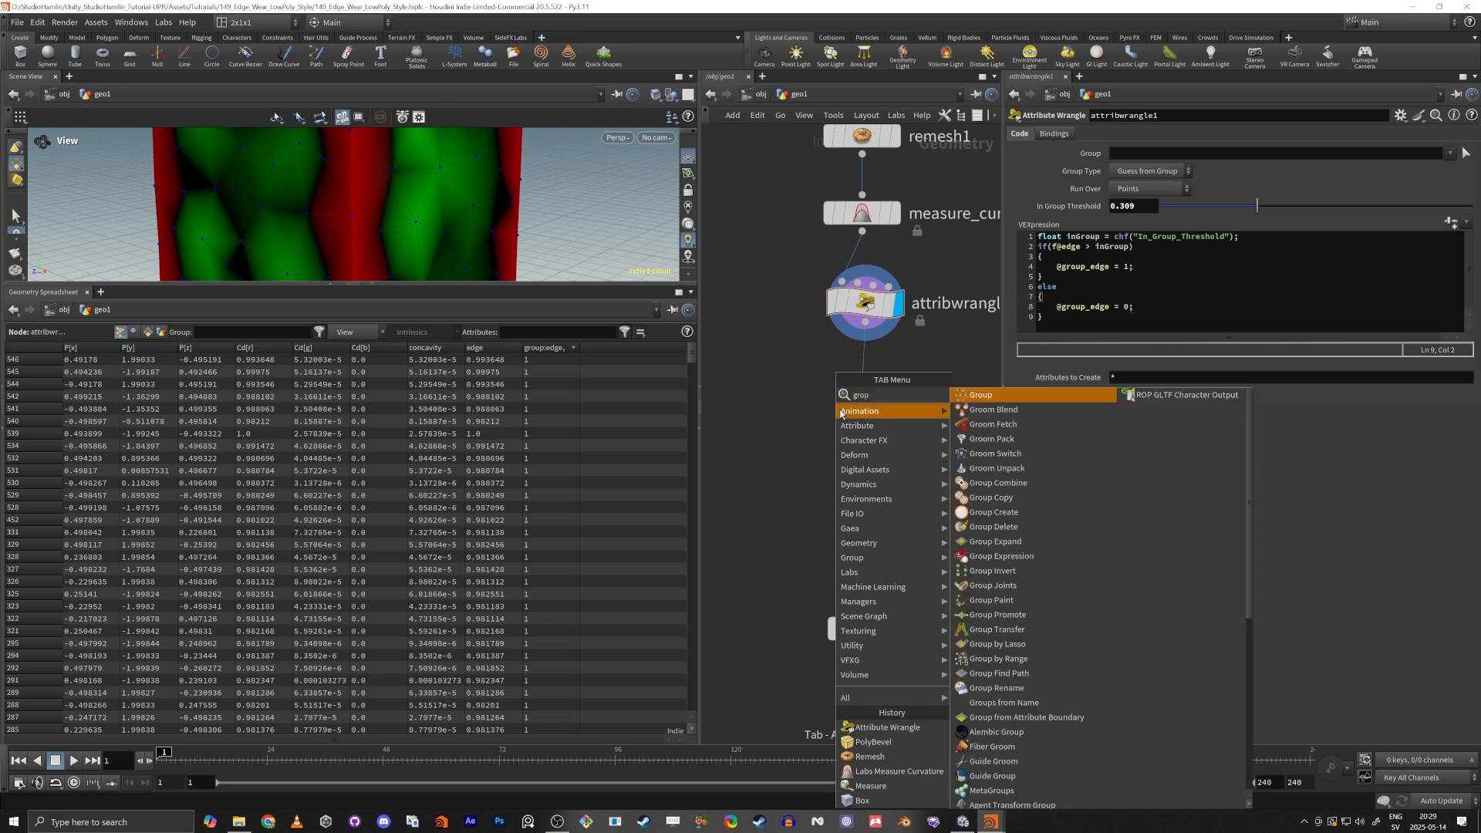
key("BackSpace")
key("BackSpace")
key("BackSpace")
key("BackSpace")
type("group pr")
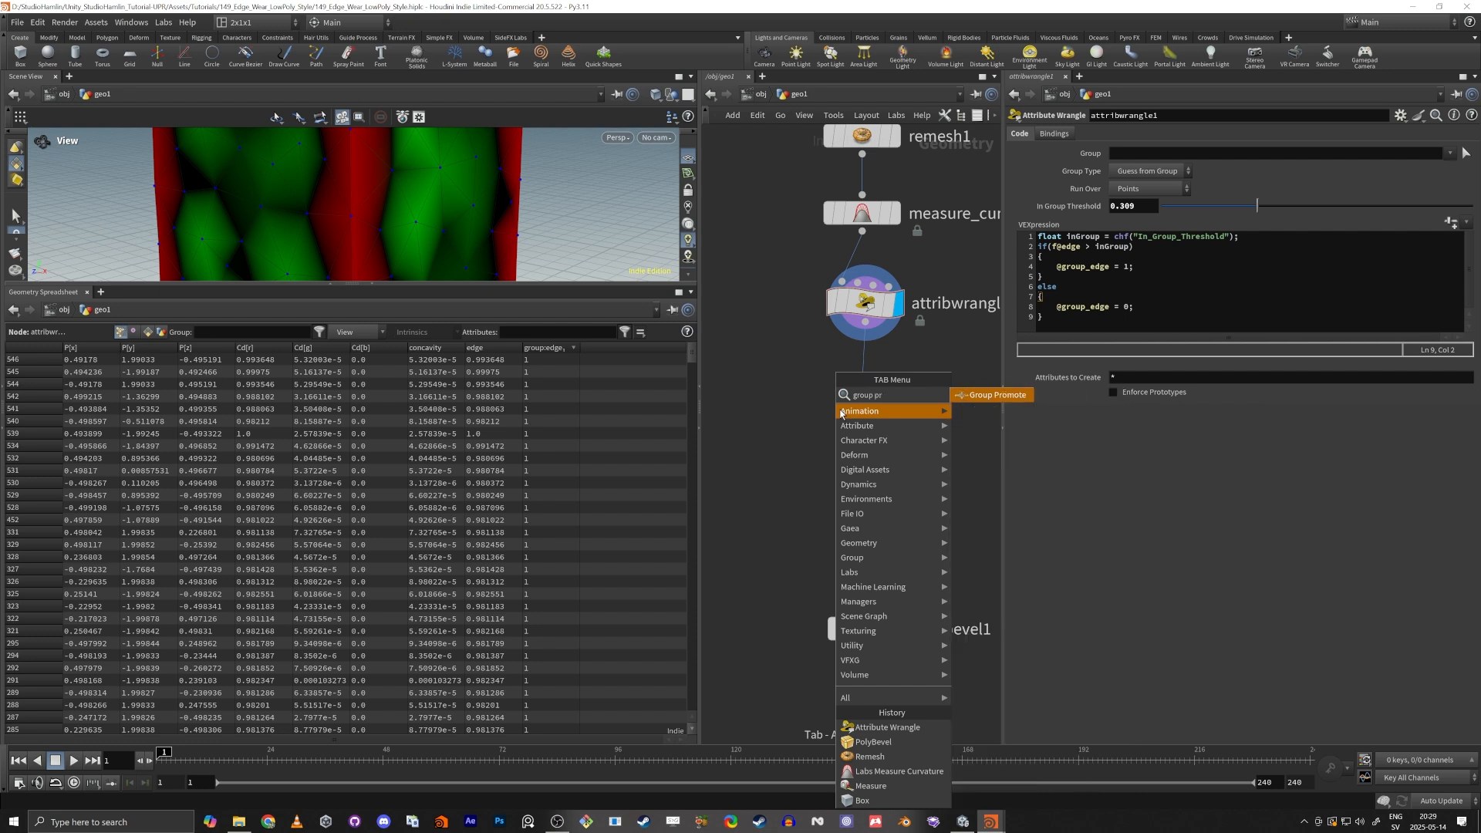
key("Return")
left_click(841, 411)
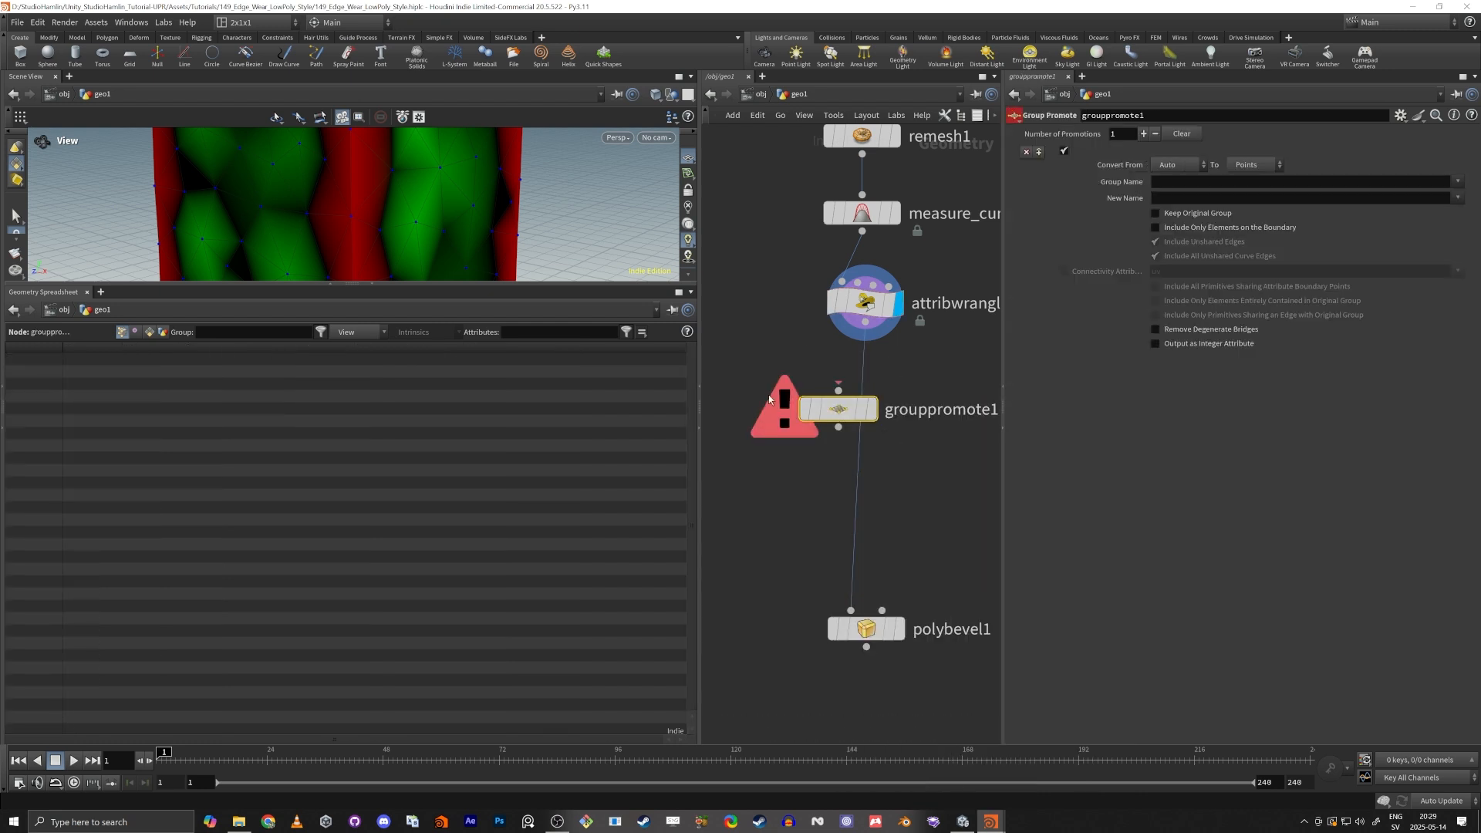
left_click_drag(842, 413, 874, 434)
left_click(903, 430)
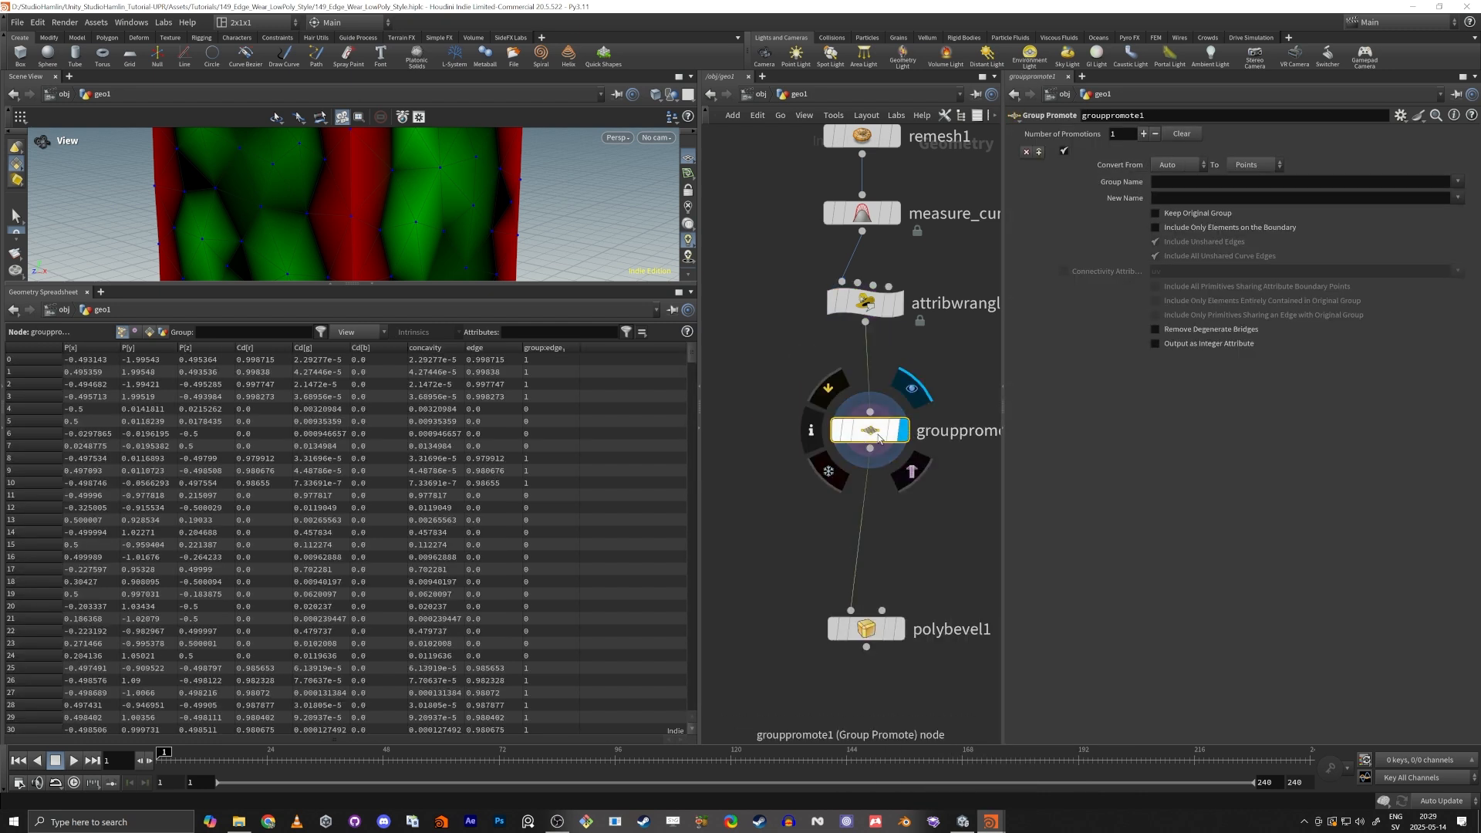
Set both the group name and the new name of the Group Promote to edge.
left_click(1178, 165)
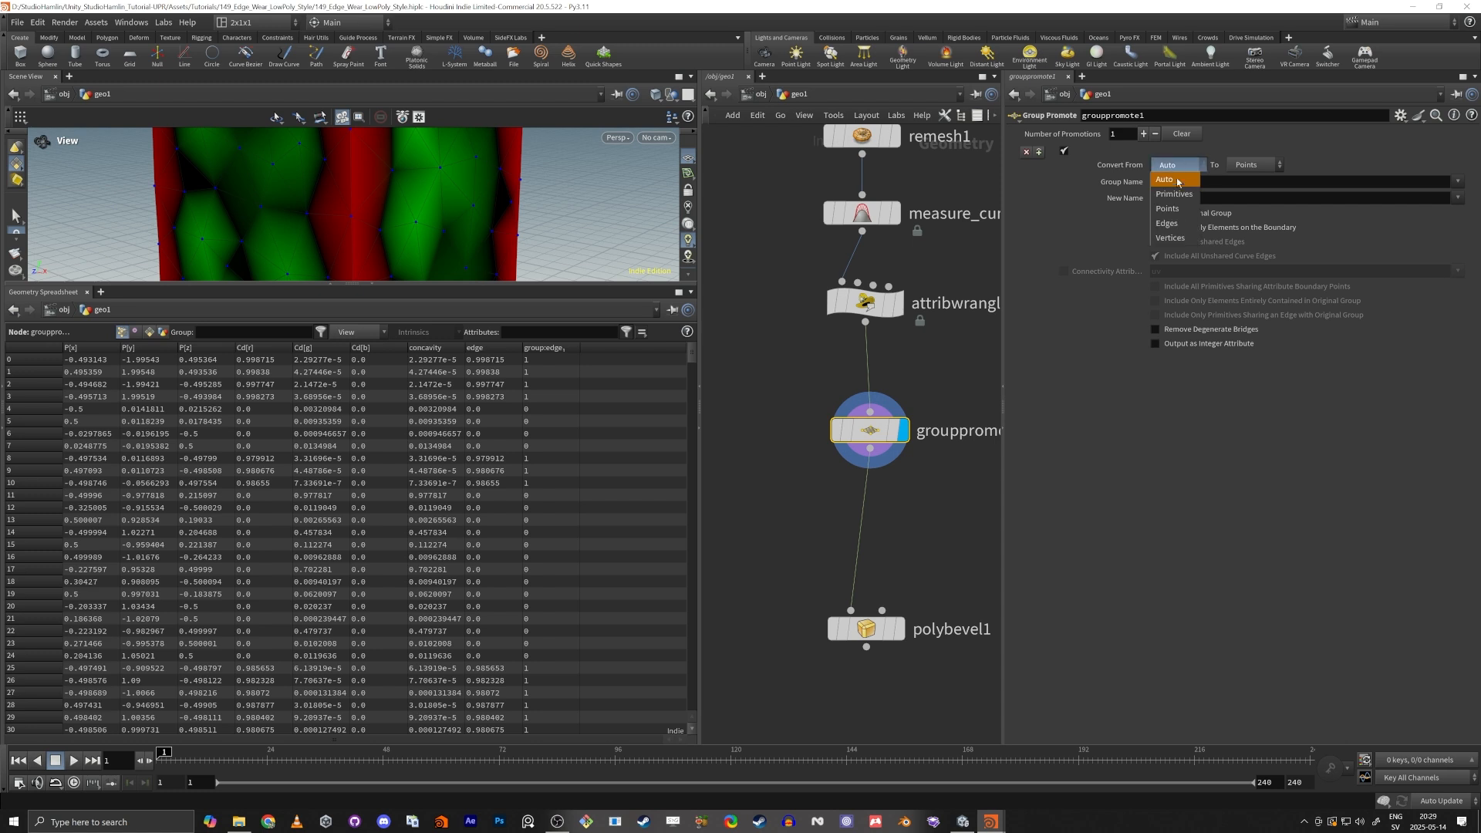
left_click(1332, 576)
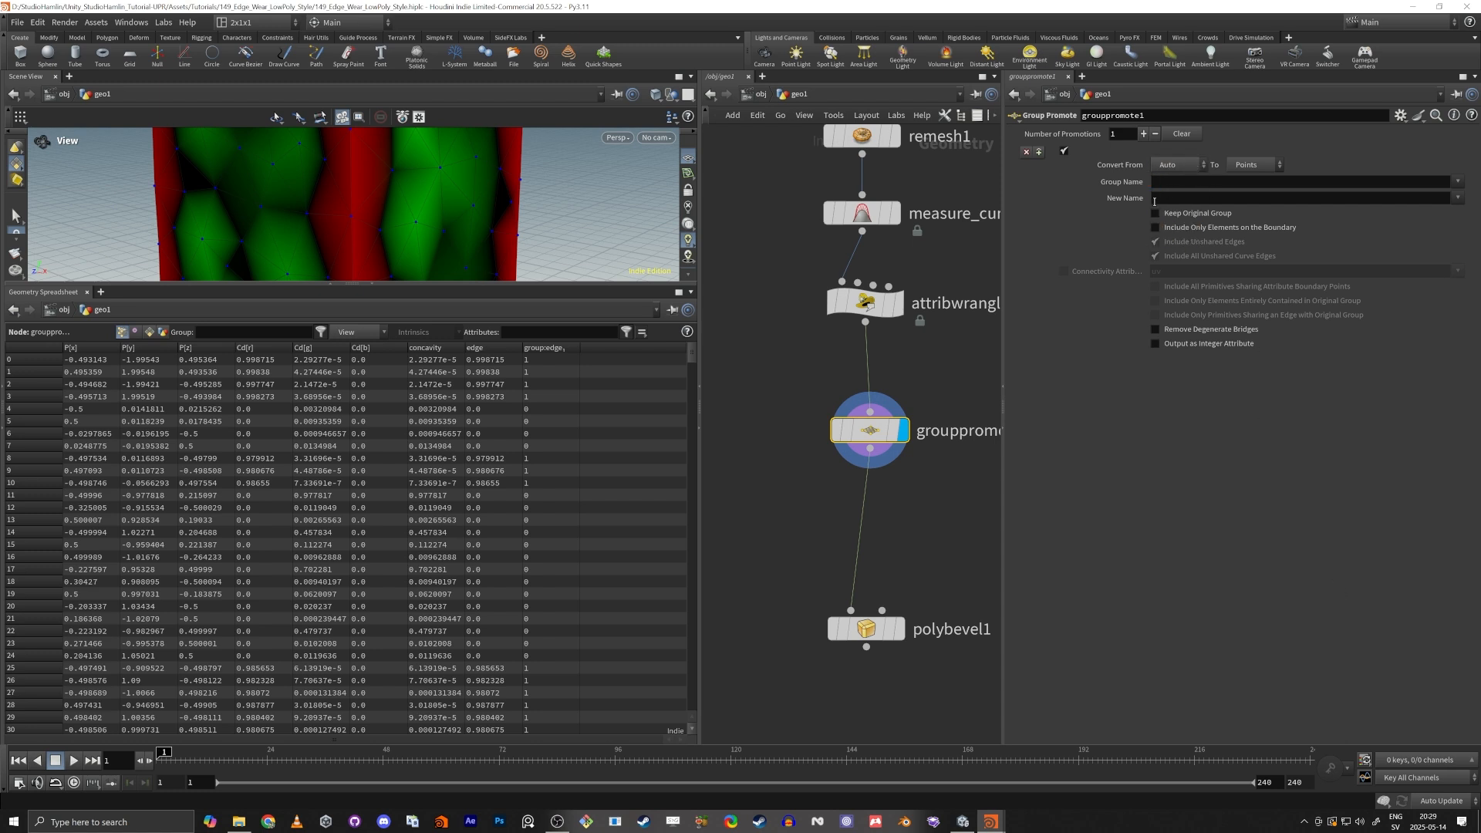
left_click(1457, 182)
left_click(1451, 202)
left_click(1458, 197)
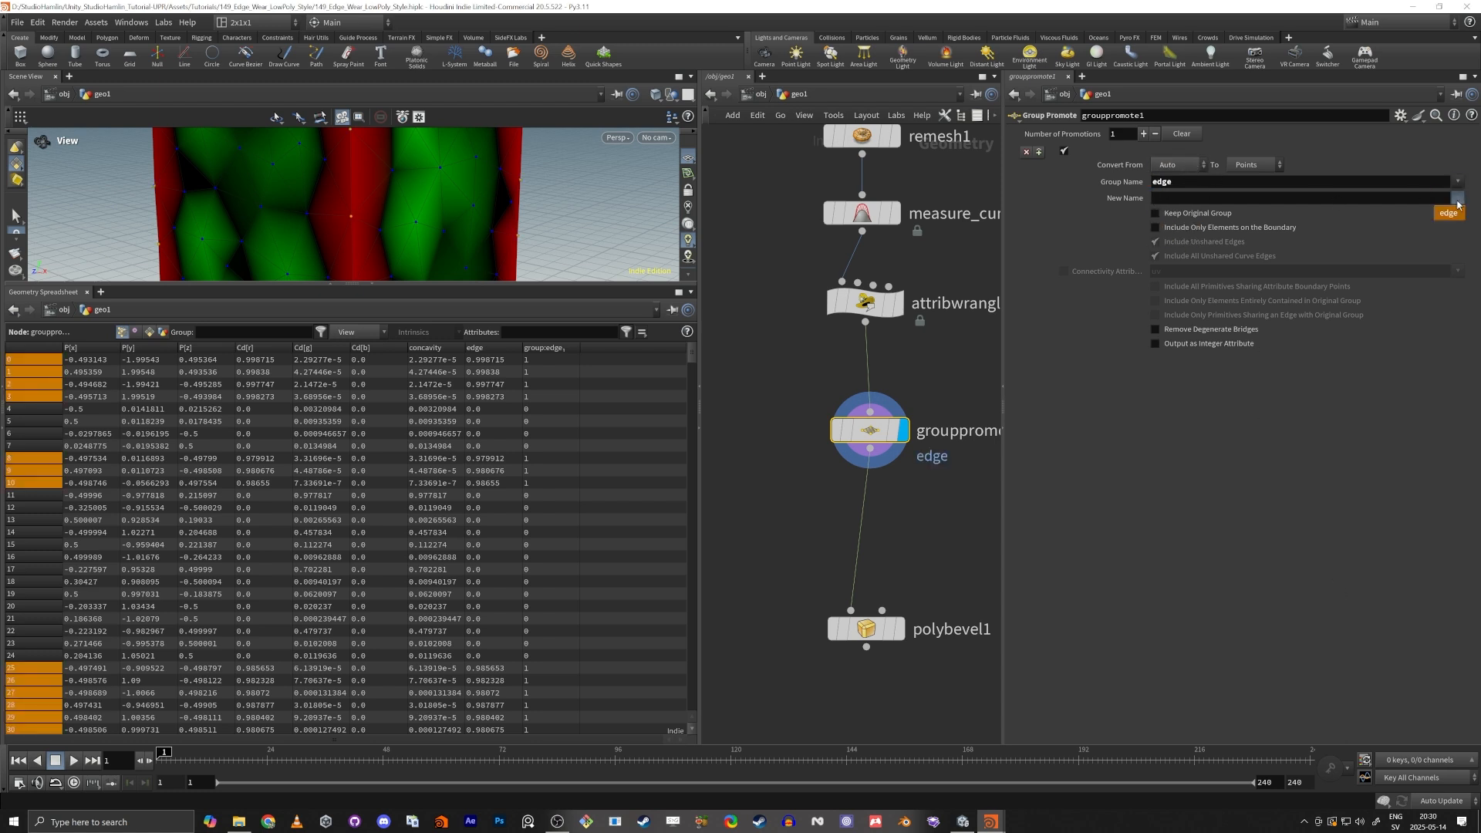
left_click(1453, 219)
Convert the edge group from Points to Edges.
left_click(1168, 166)
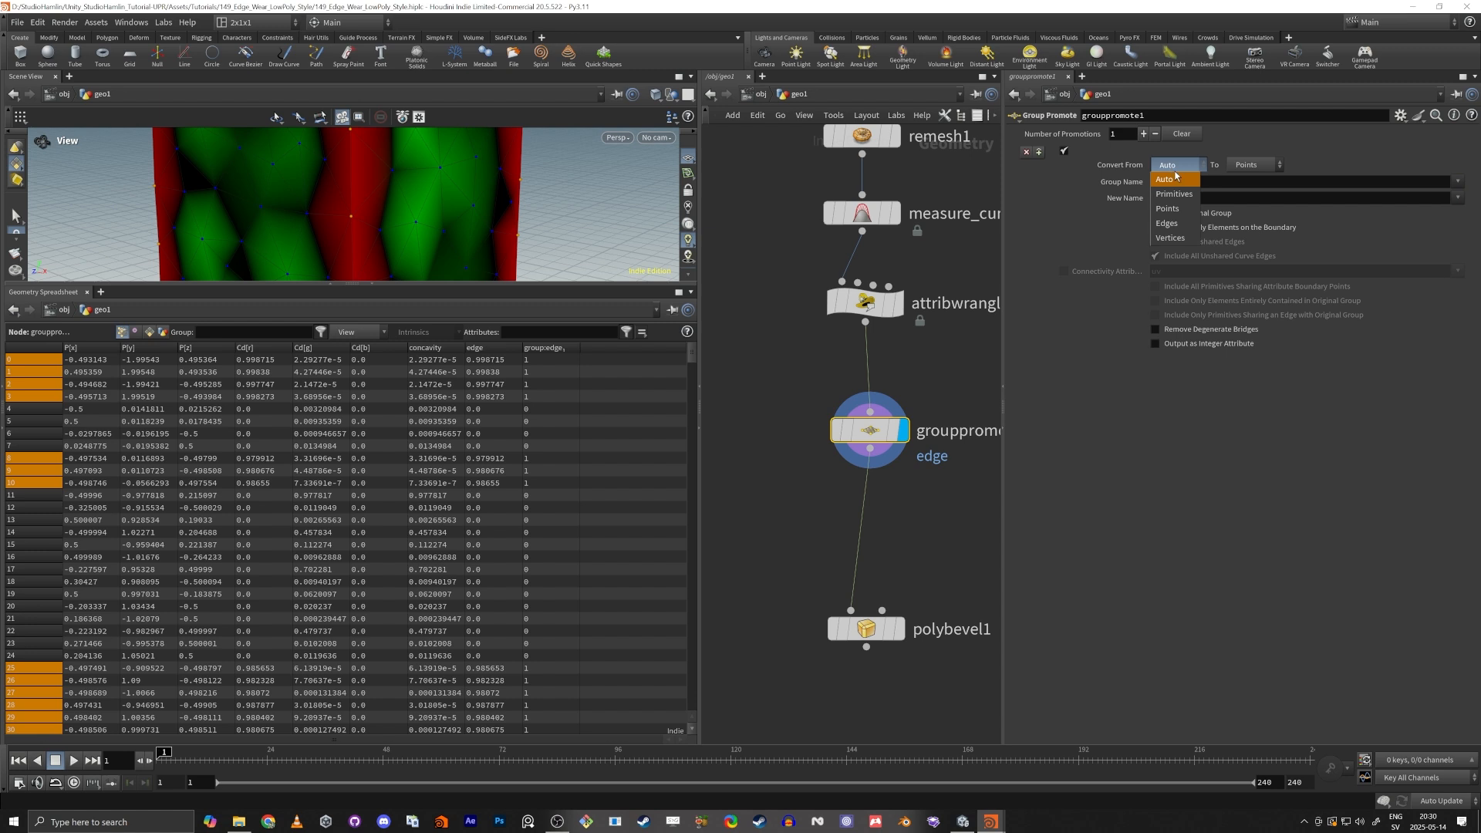
left_click(1173, 199)
left_click(1242, 175)
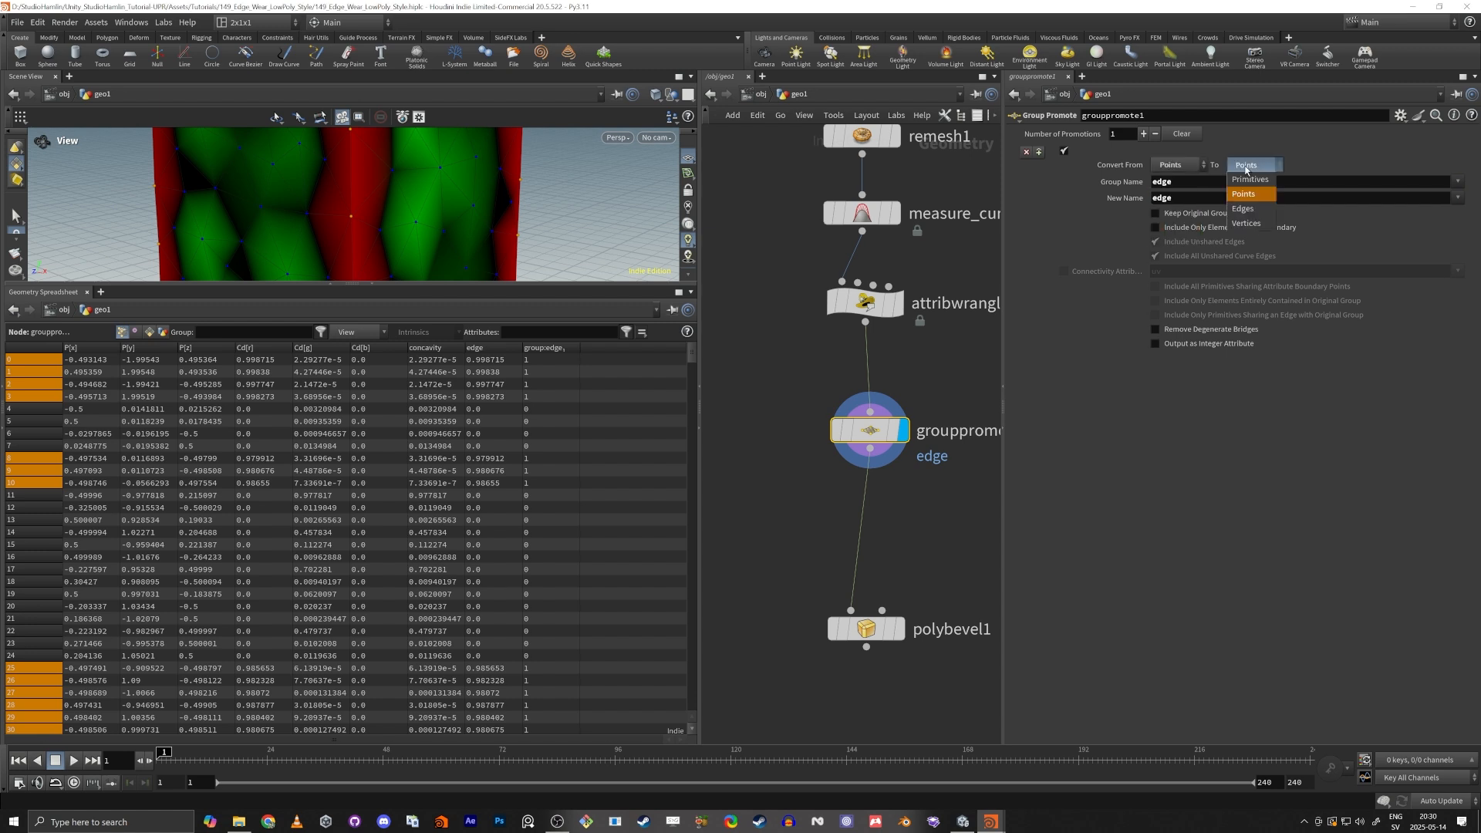
left_click(1243, 214)
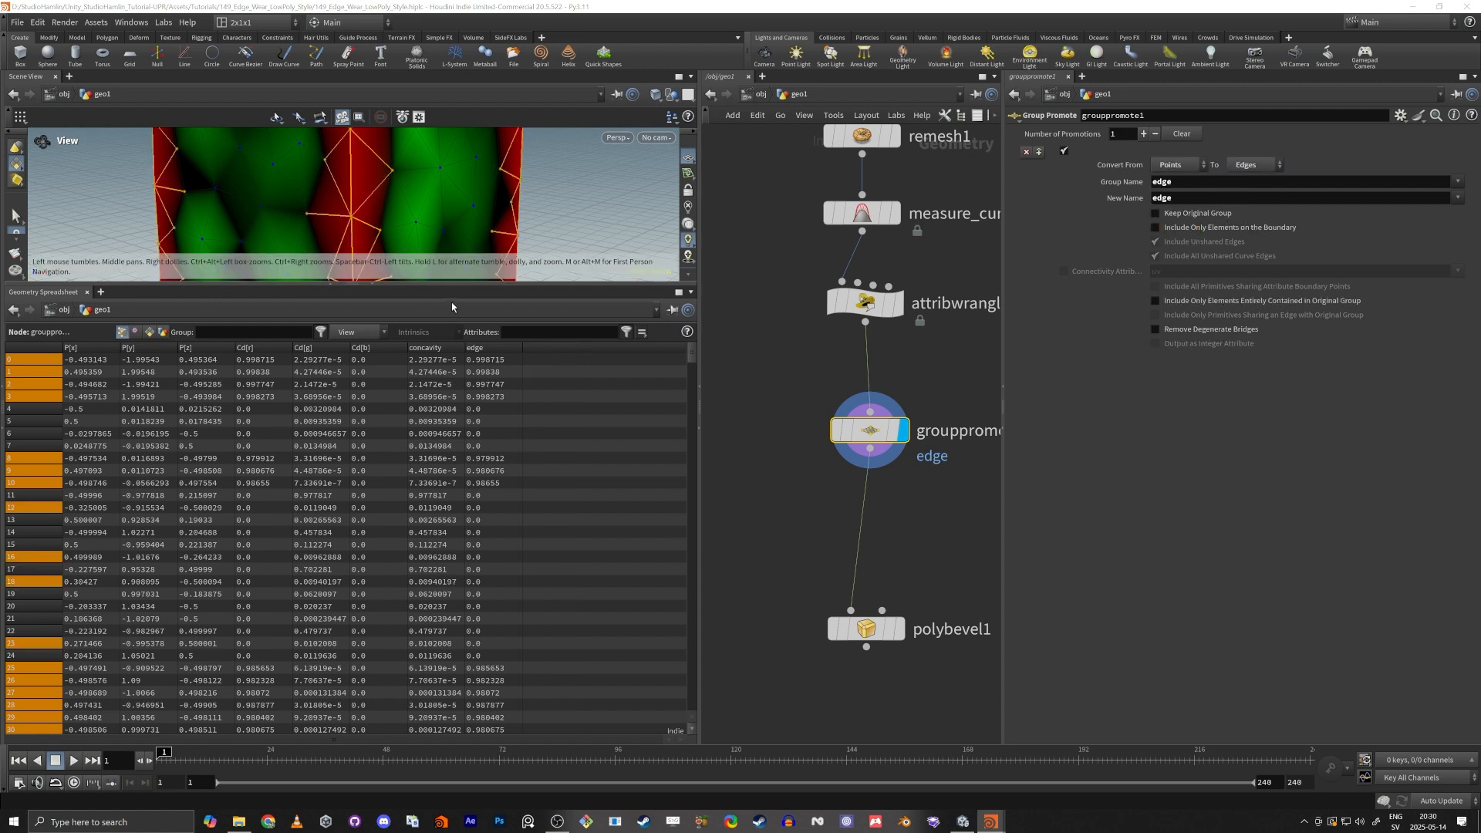
Enlarge the 3D view and limit the promoted edge group to only elements on the boundary.
left_click_drag(454, 286, 455, 607)
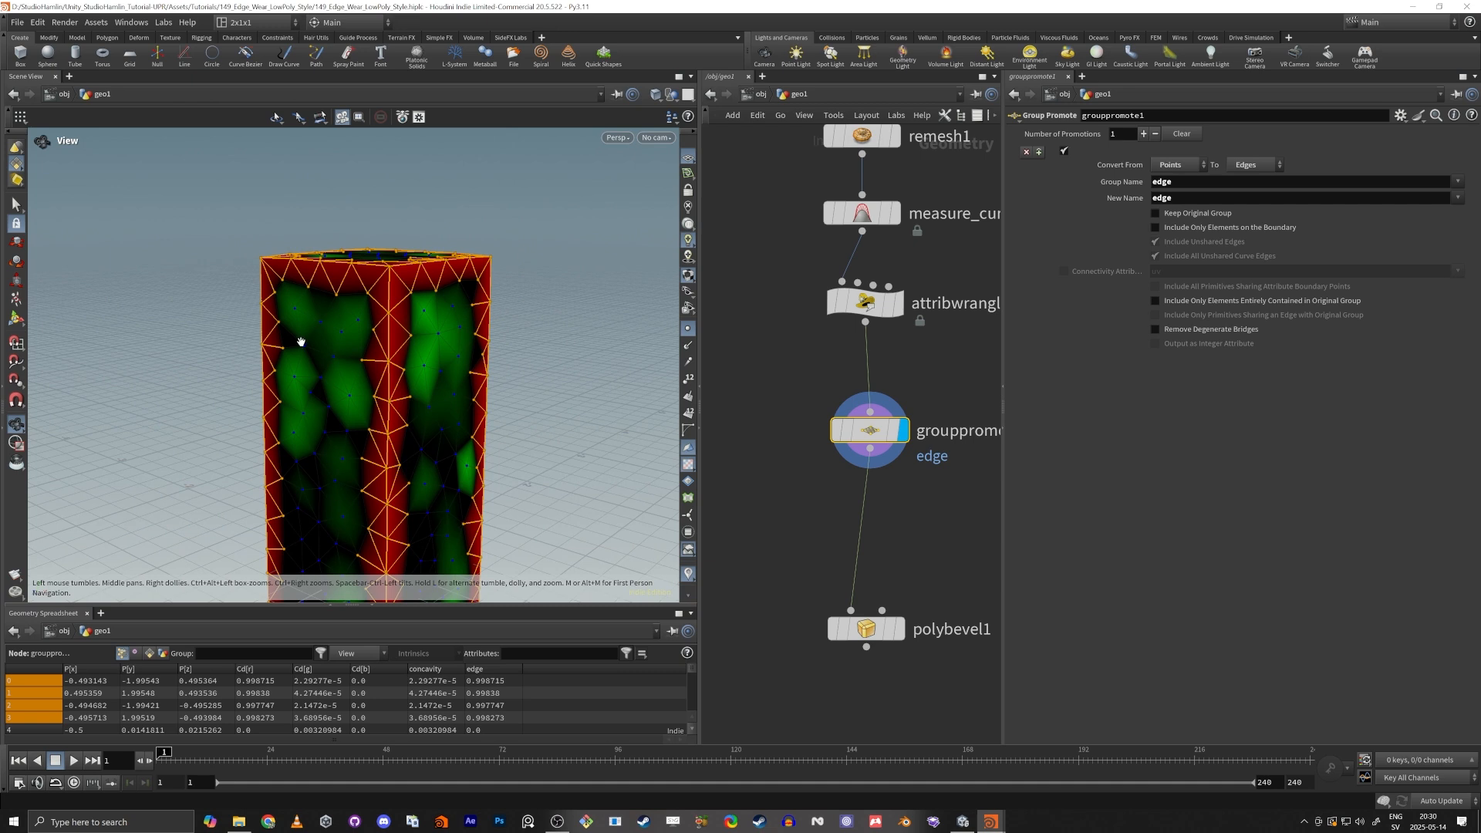
left_click_drag(301, 342, 339, 322)
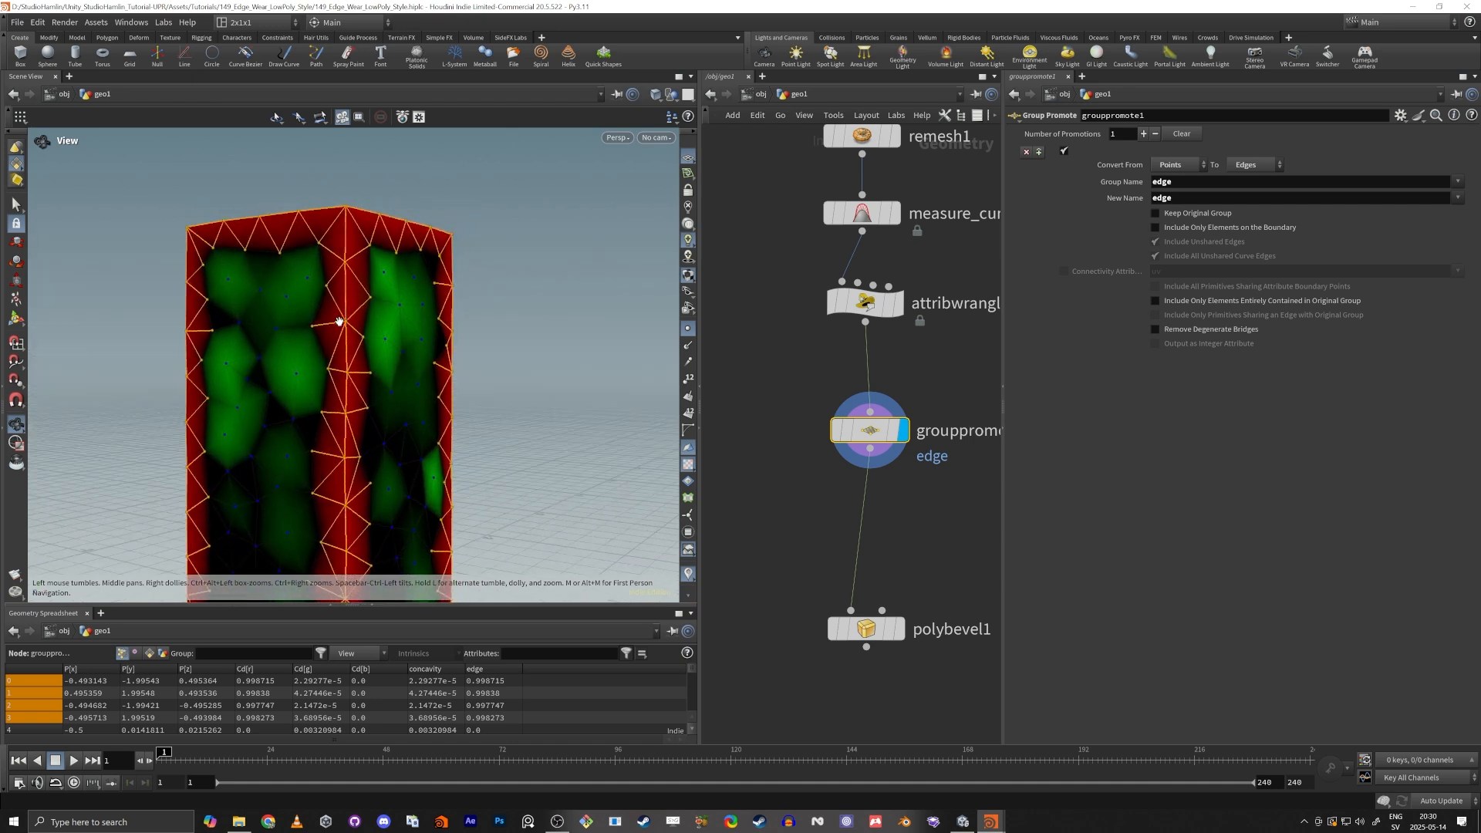
right_click_drag(340, 322, 446, 327)
right_click_drag(231, 339, 324, 353)
left_click_drag(324, 354, 340, 300)
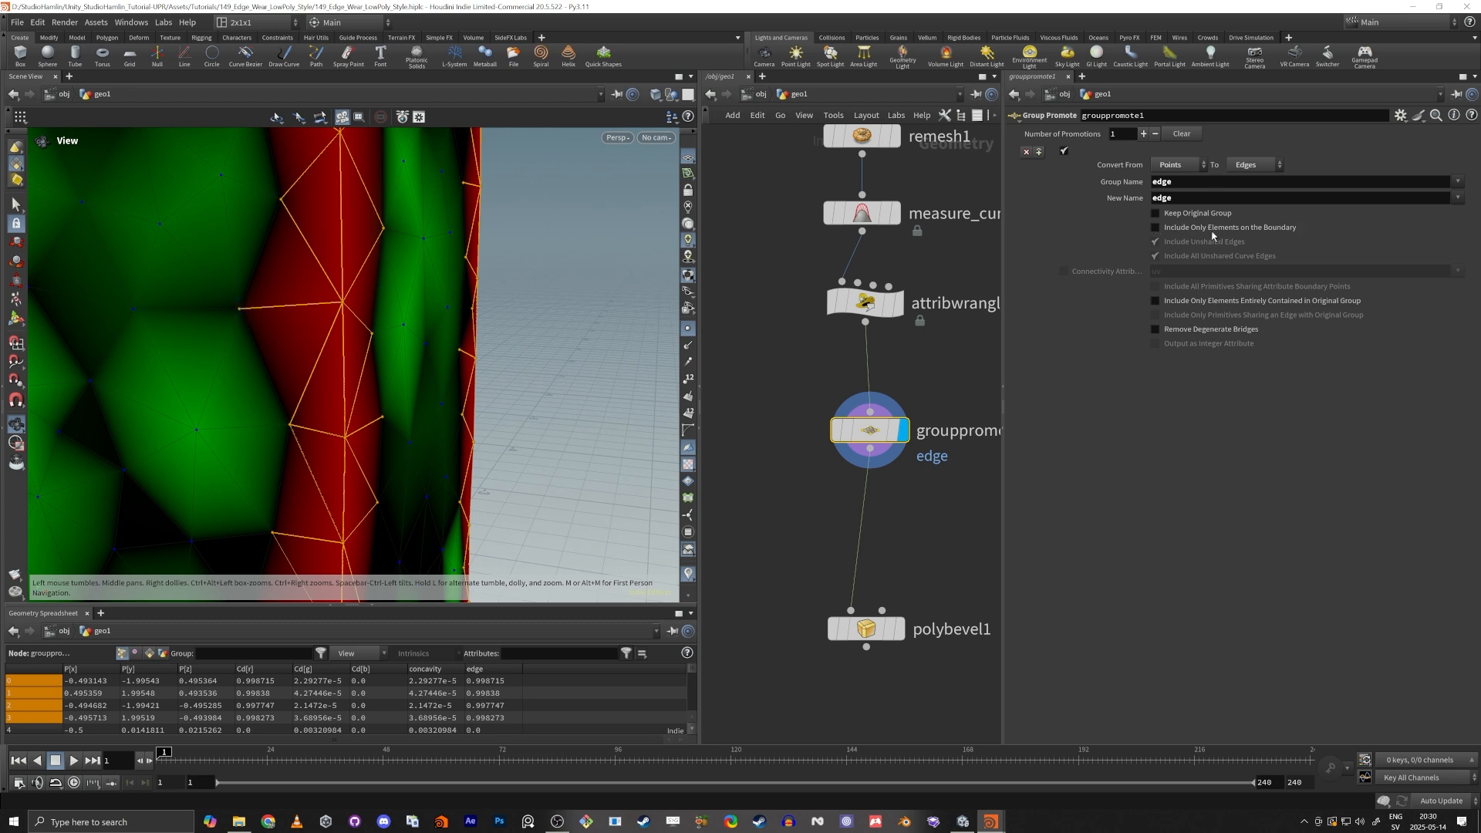
left_click(1155, 228)
right_click_drag(357, 297, 215, 328)
left_click_drag(215, 328, 462, 364)
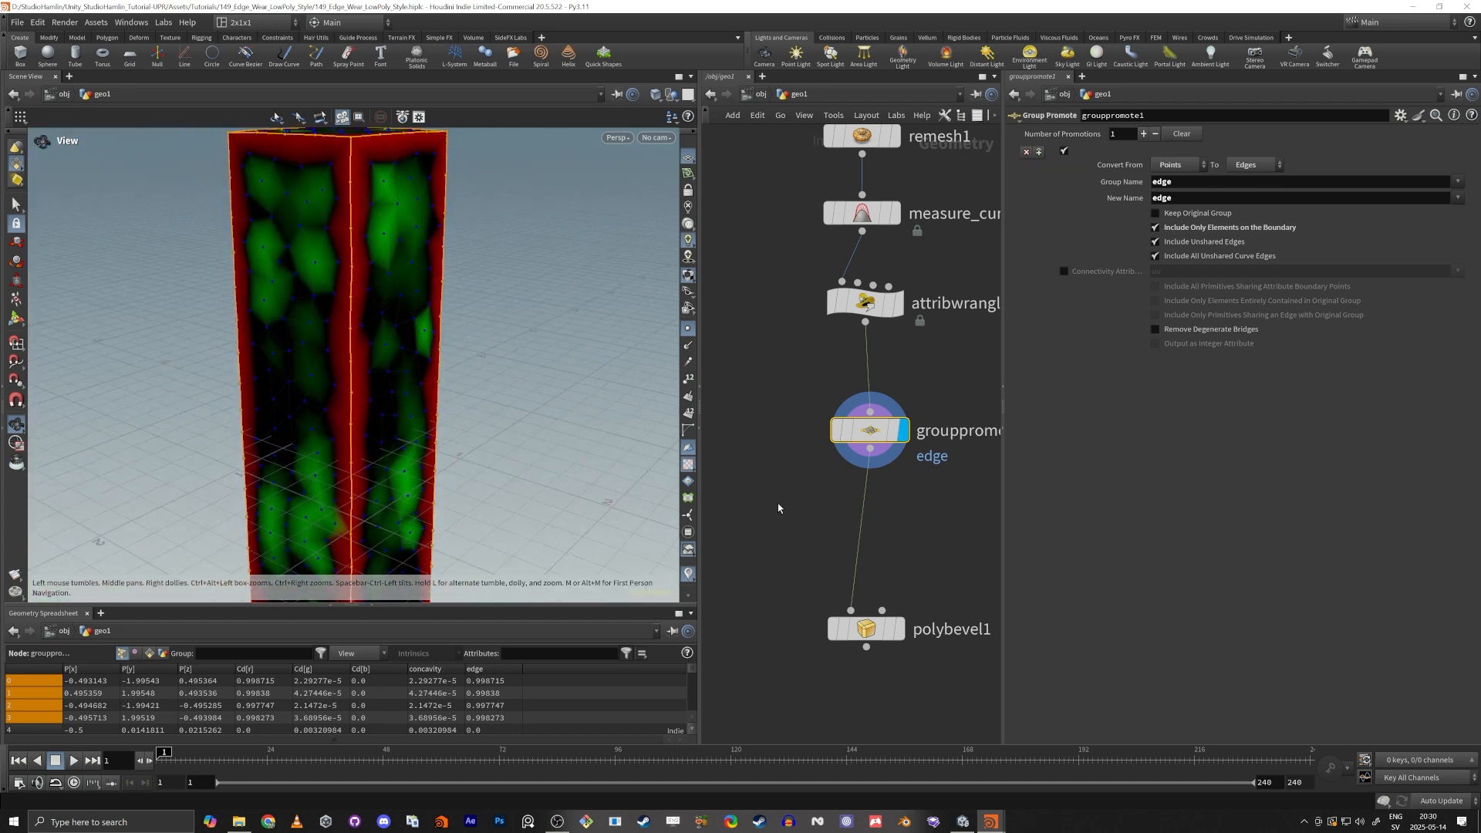
Display the PolyBevel node and examine the beveled pillar edges in wireframe shading.
middle_click_drag(778, 506, 775, 411)
left_click(902, 492)
left_click(865, 533)
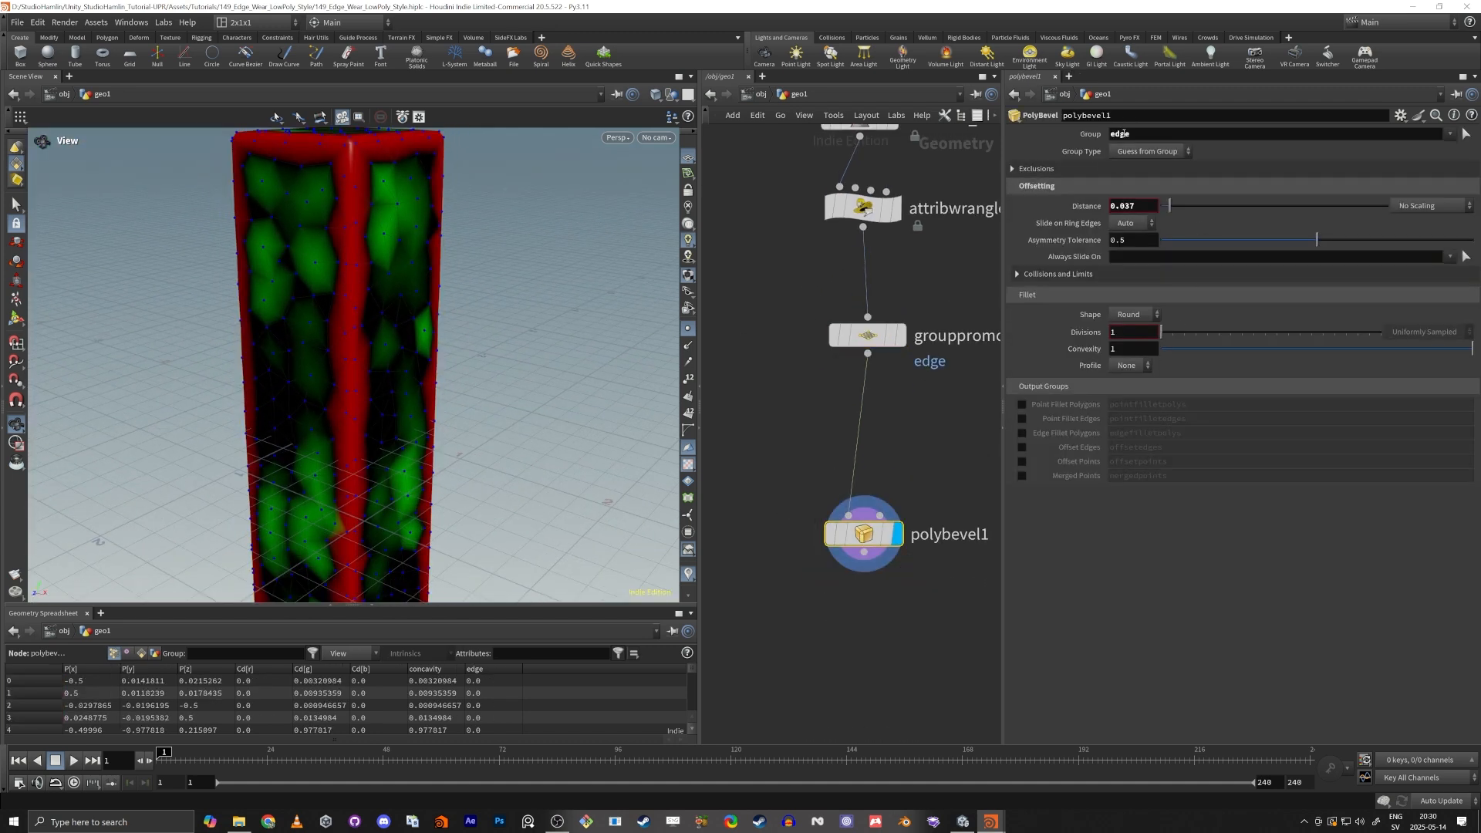
right_click_drag(341, 293, 464, 256)
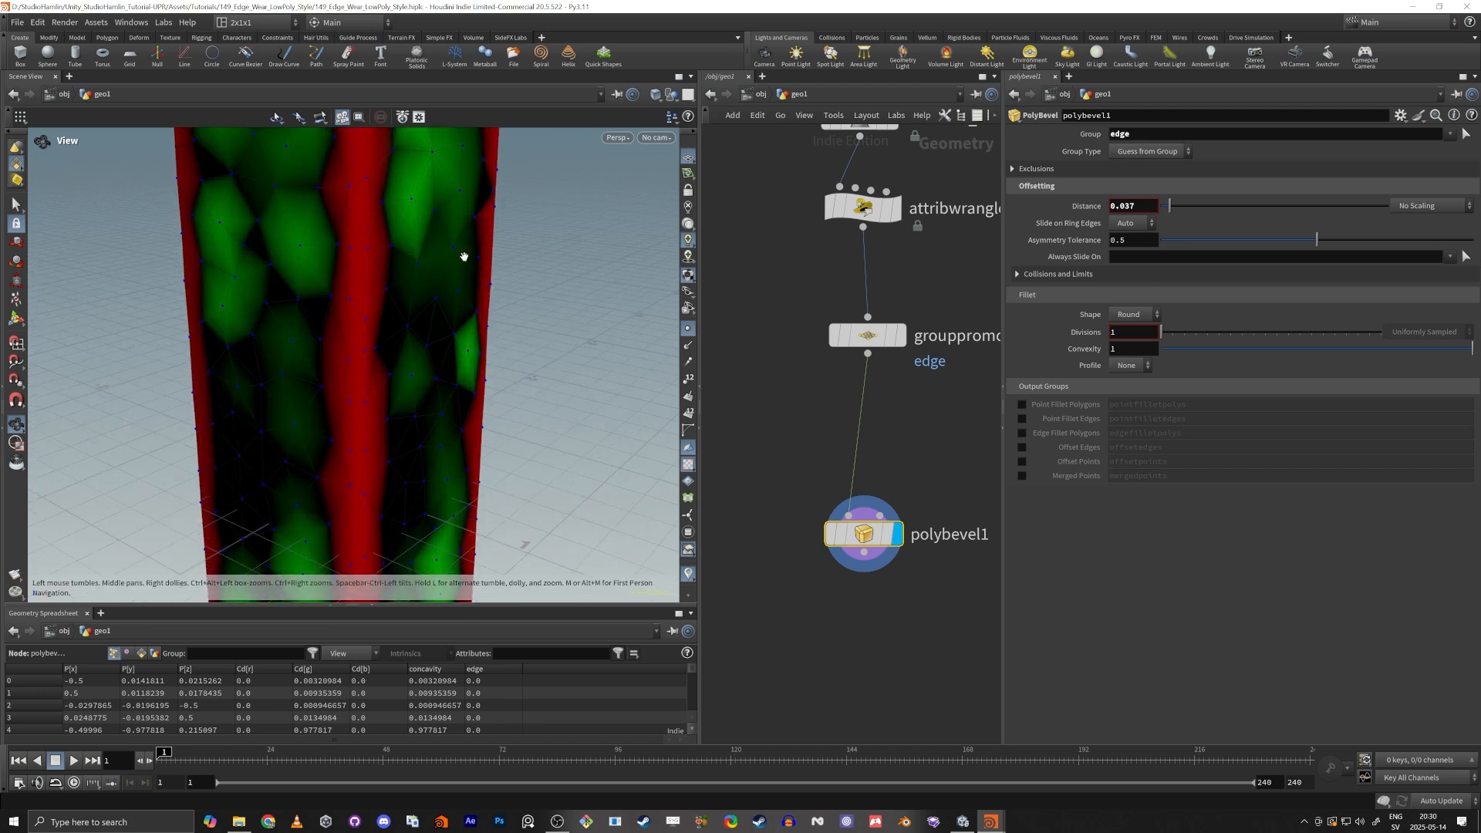
middle_click_drag(464, 256, 360, 417)
key("shift+w")
right_click_drag(304, 419, 398, 342)
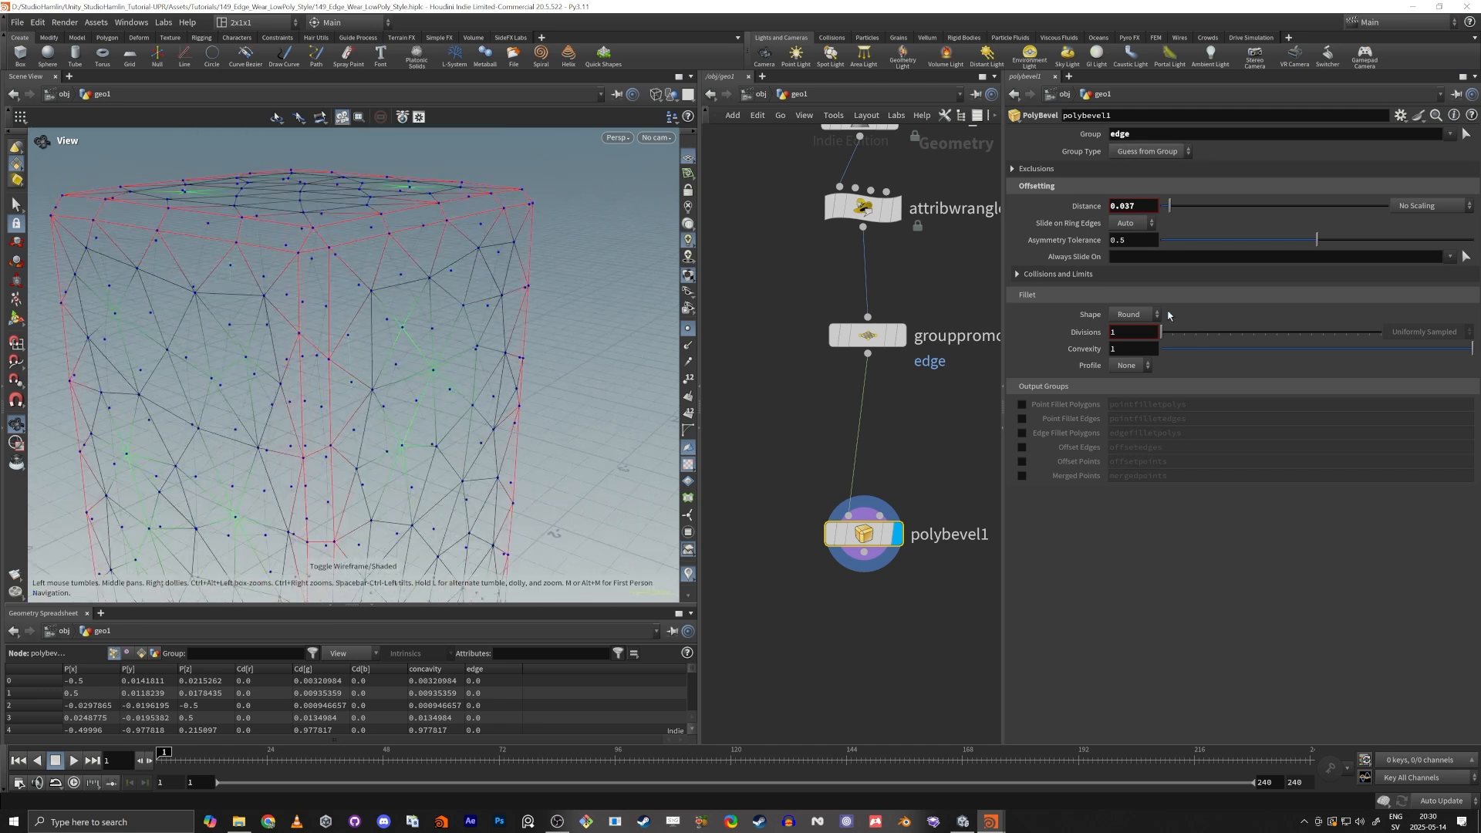
Set the PolyBevel distance to 0.085 and inspect the pillar's corners in shaded view.
mouse_move(1159, 212)
left_mouse_down()
mouse_move(1207, 210)
mouse_move(1156, 227)
mouse_move(1205, 208)
mouse_move(1176, 231)
mouse_move(1200, 230)
left_mouse_up()
key("shift+w")
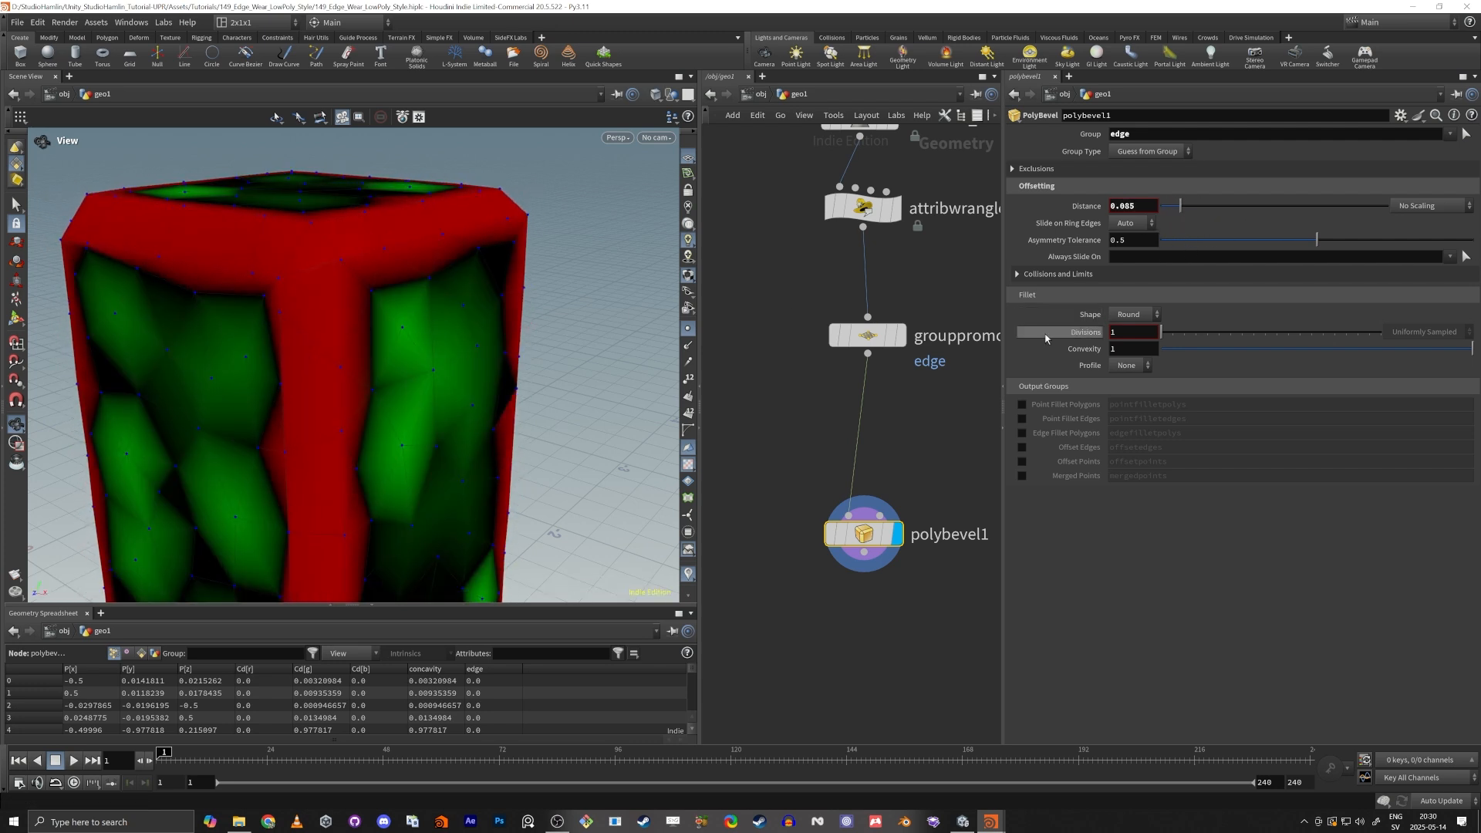
scroll(322, 348, "down", 2)
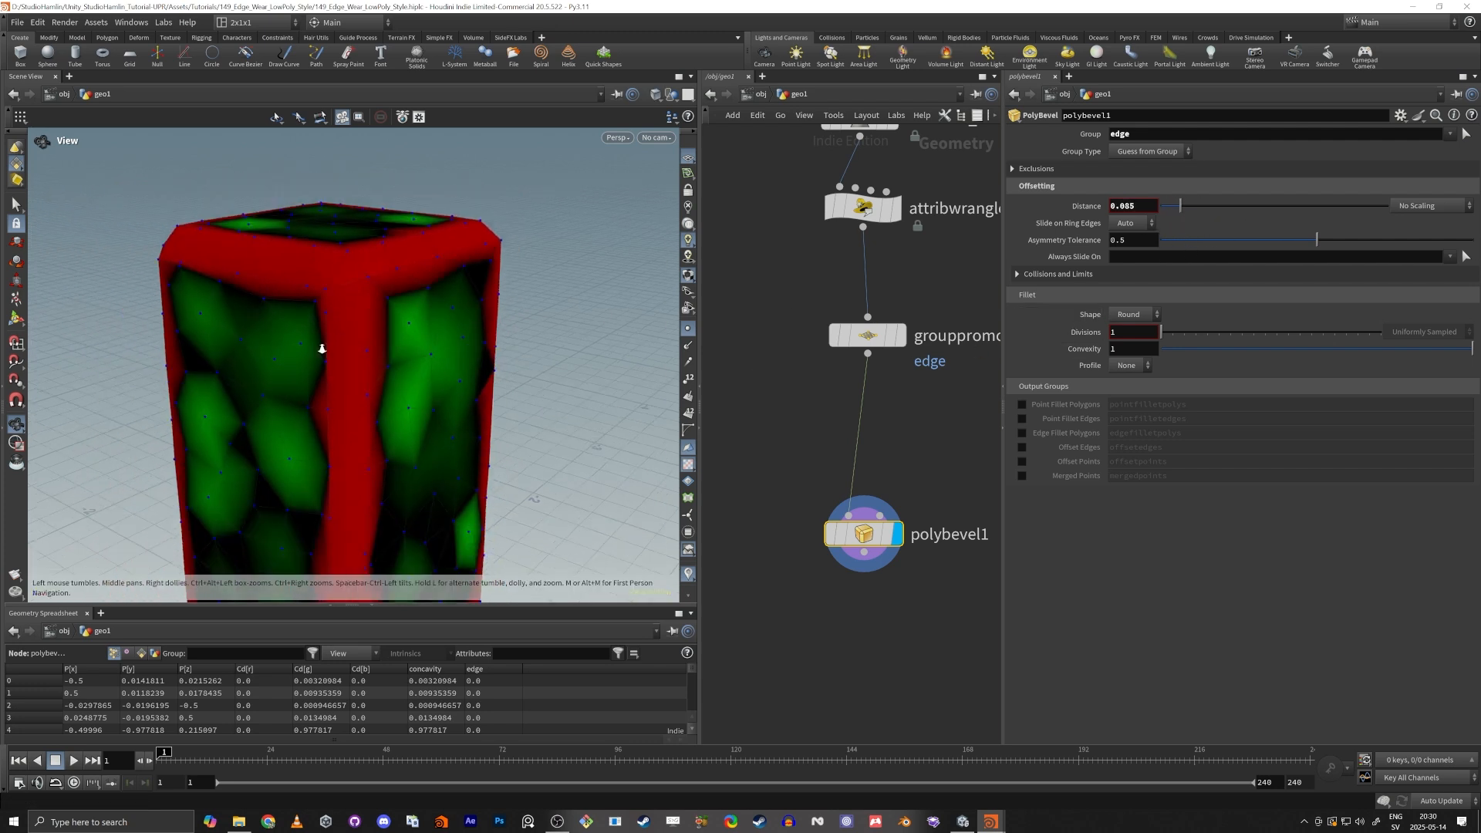
left_click_drag(321, 349, 406, 373)
middle_click_drag(406, 373, 400, 324)
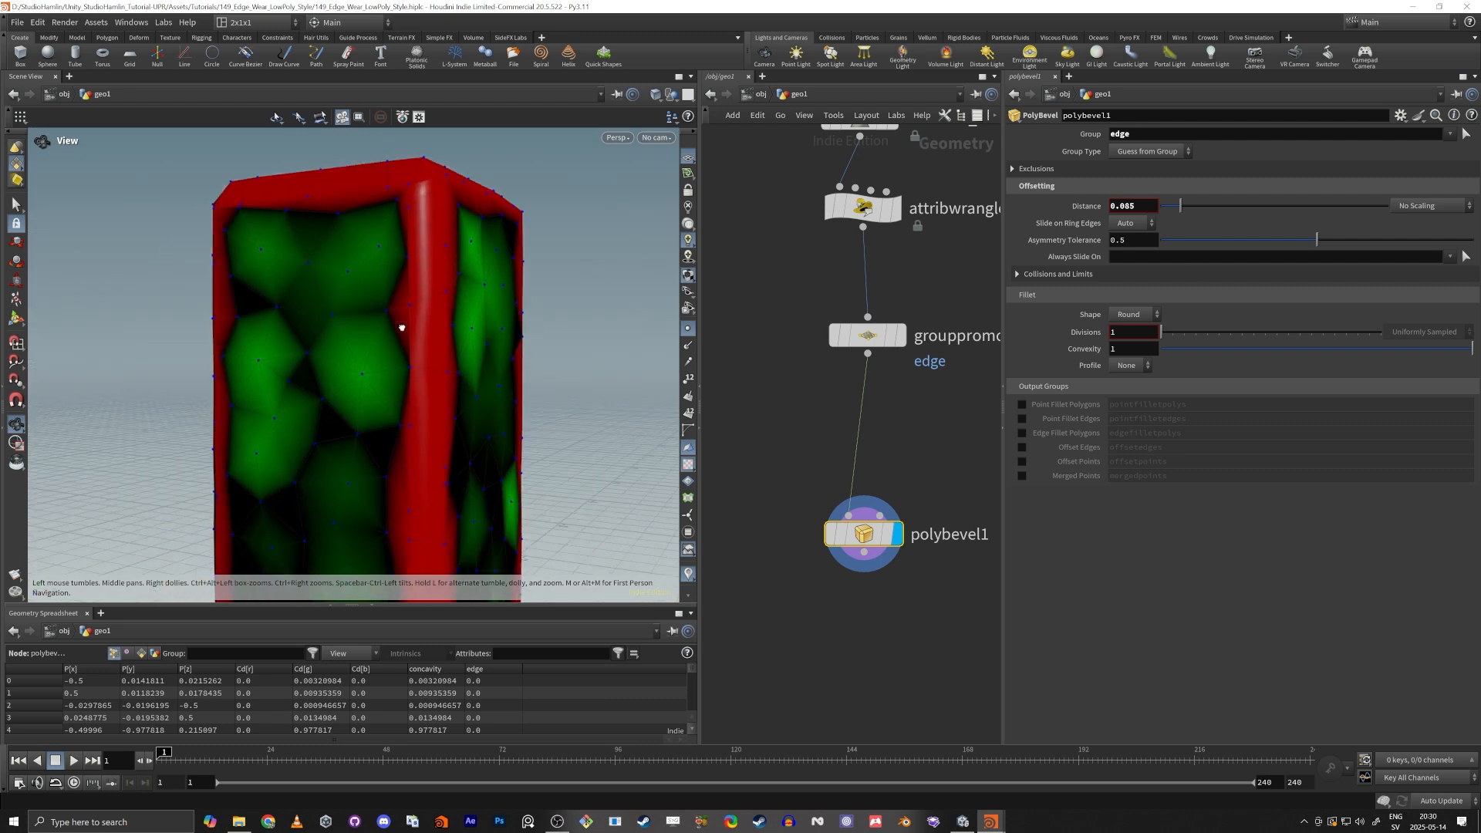
left_click_drag(400, 324, 461, 298)
right_click_drag(461, 298, 423, 352)
middle_click_drag(423, 351, 419, 360)
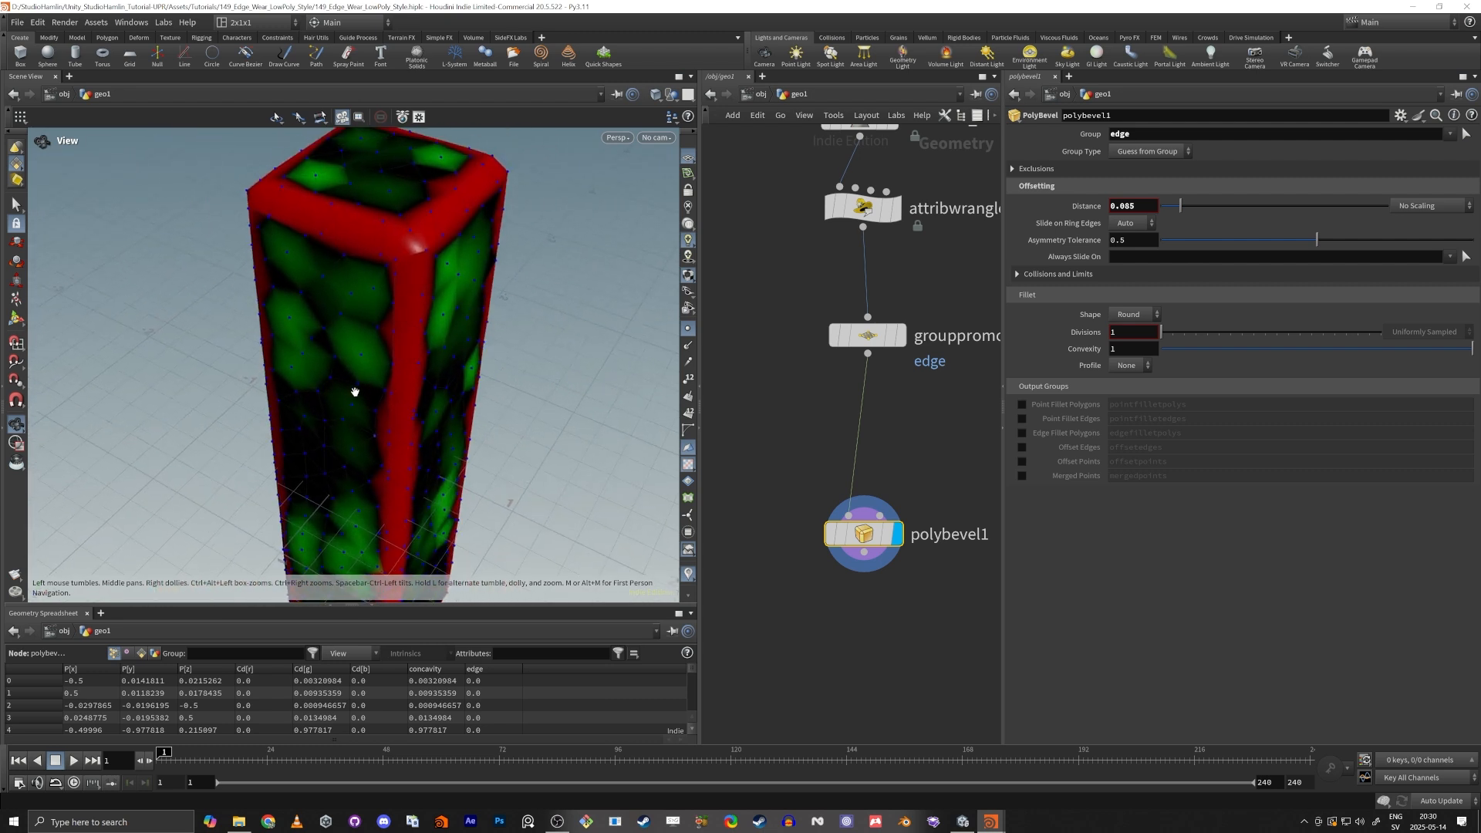
left_click_drag(355, 392, 413, 281)
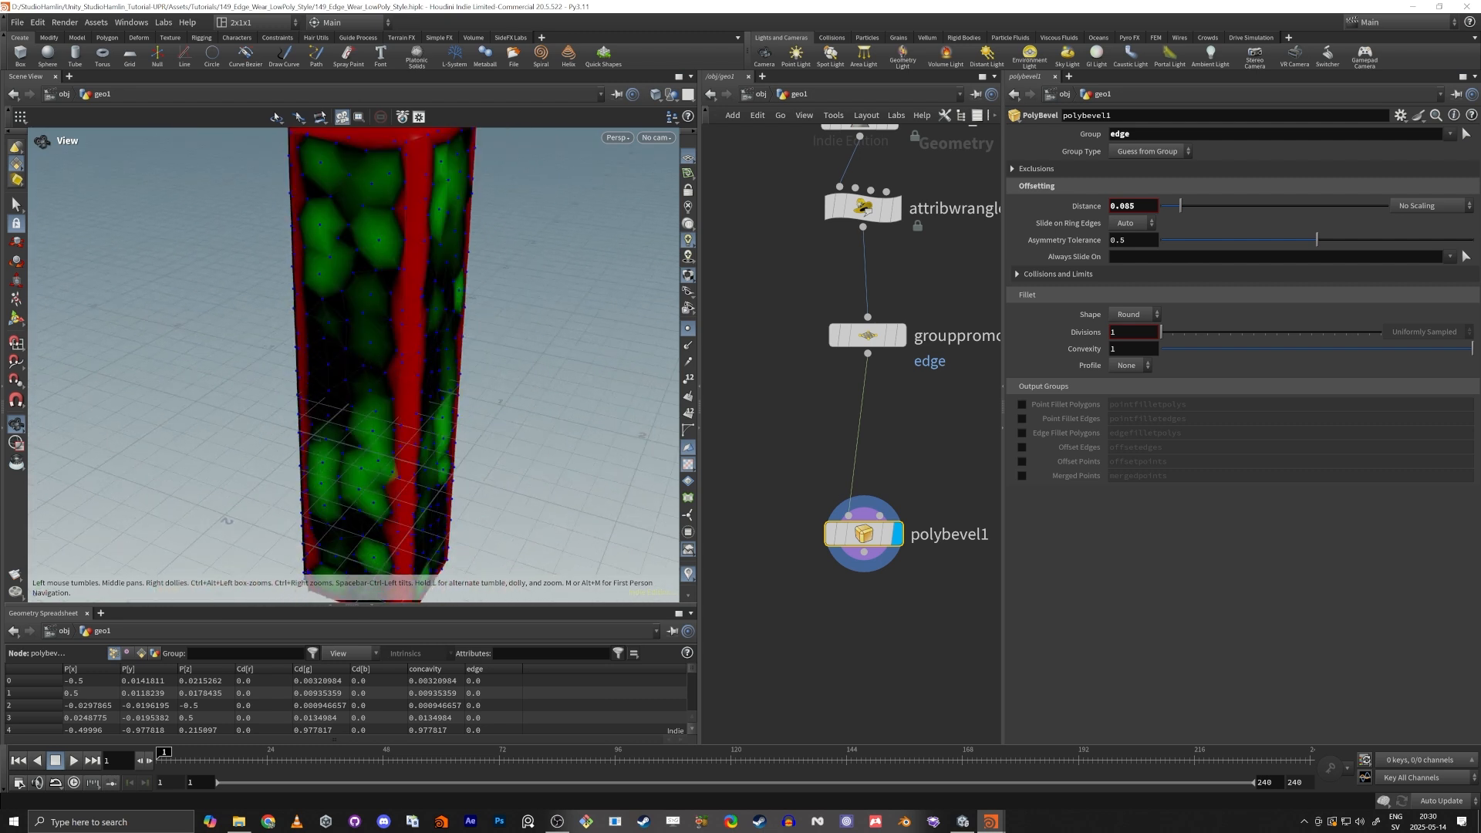
Move the Box and Remesh nodes up to open a gap above the Measure Curvature node, and display the Remesh.
key("h")
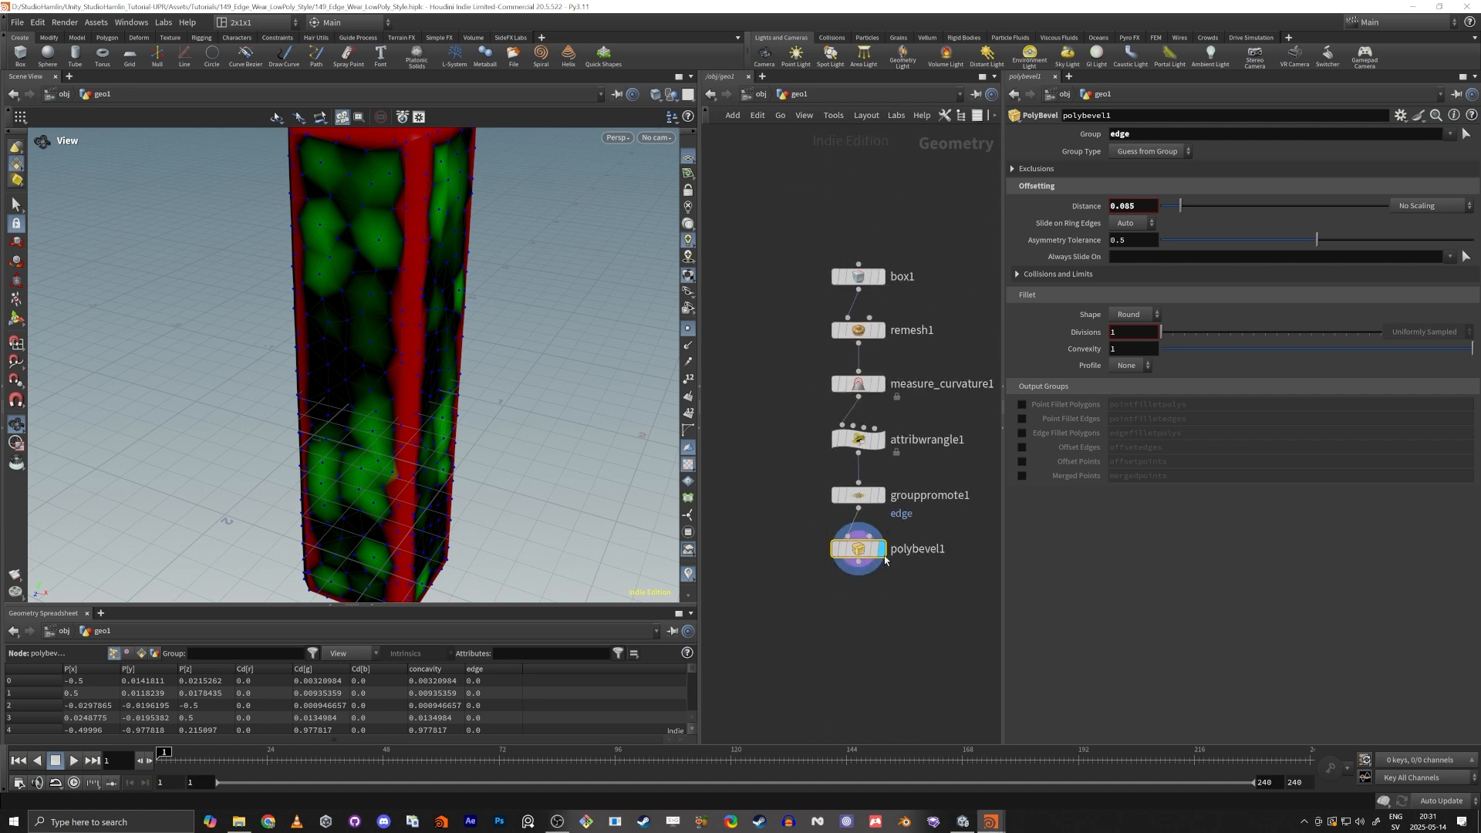
middle_click_drag(770, 275, 796, 397)
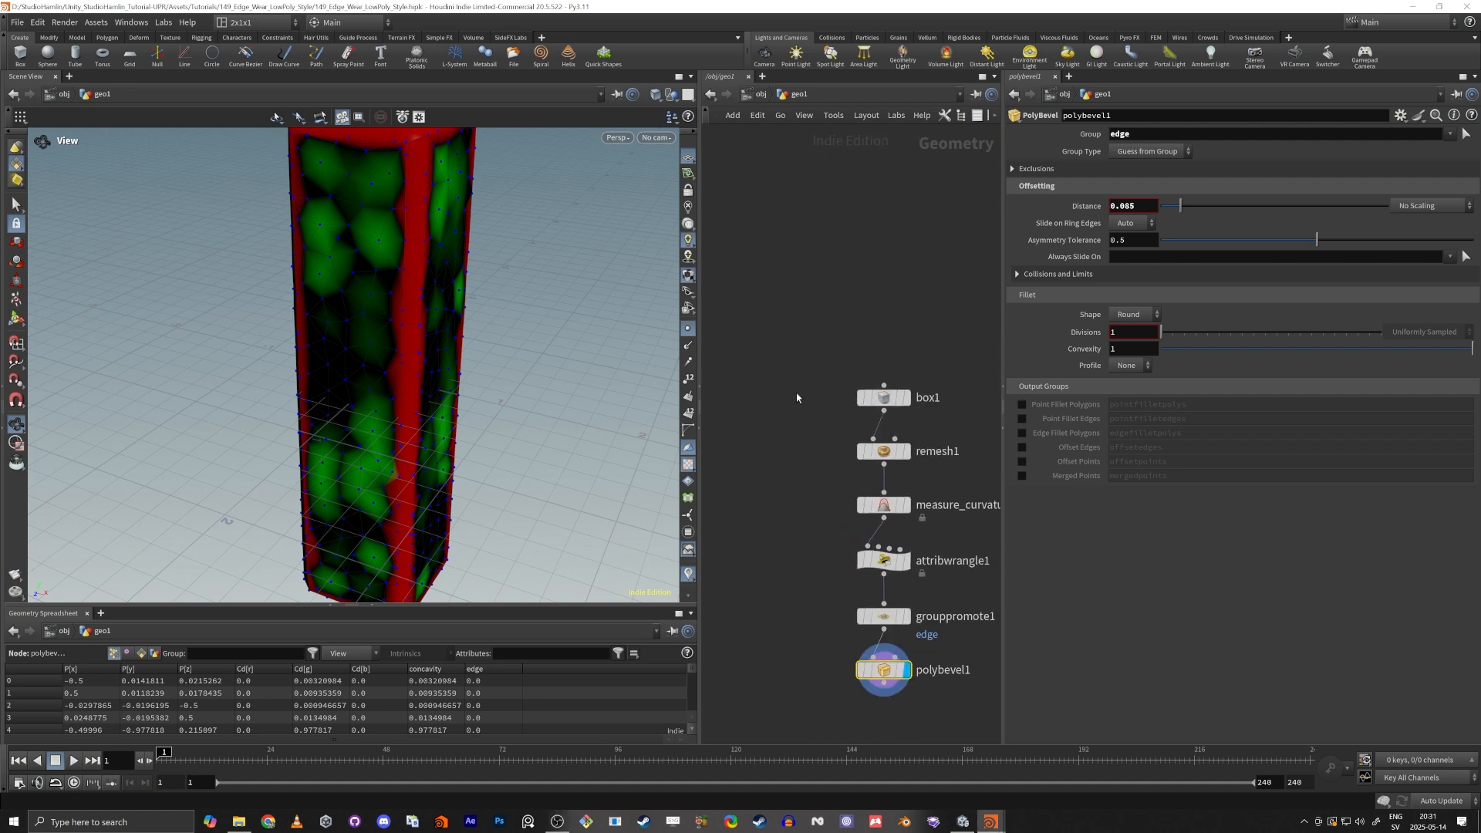
left_click_drag(884, 397, 879, 198)
left_click(903, 205)
left_click(898, 202)
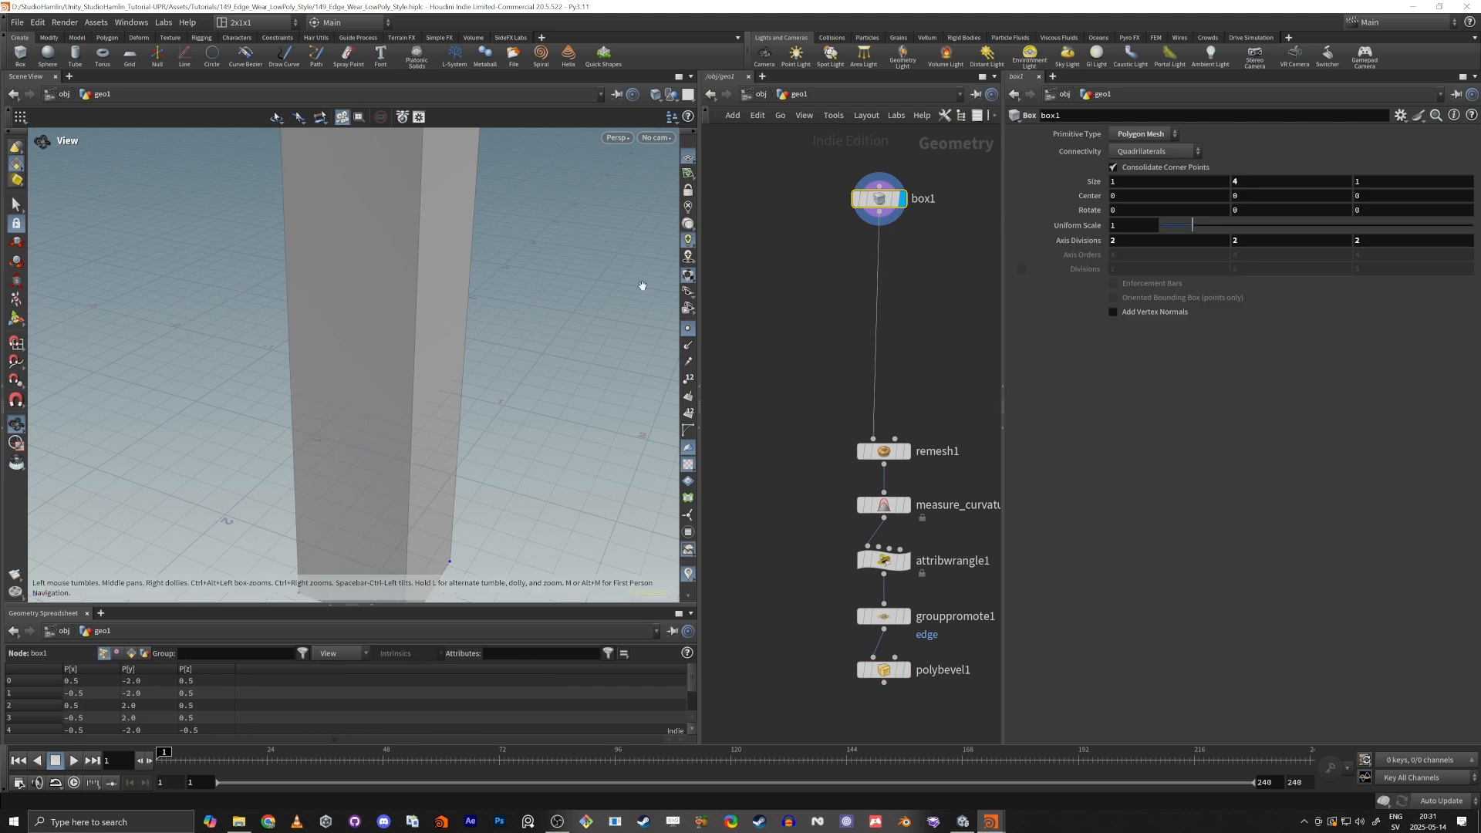
key("f")
left_click(907, 451)
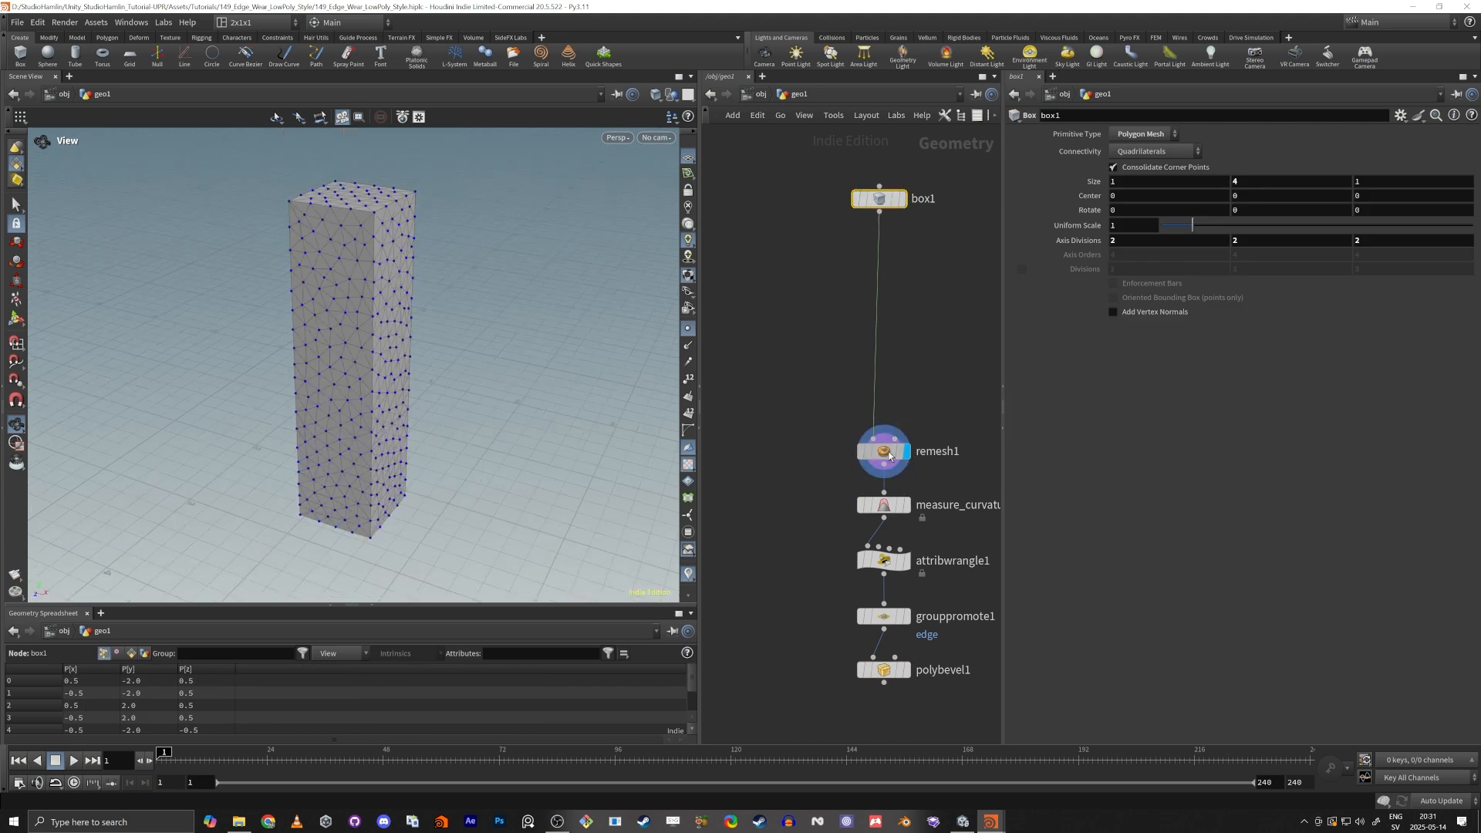
left_click_drag(884, 451, 874, 244)
Insert a Mountain noise node between the Remesh and the Measure Curvature, and display the deformed pillar.
key("Tab")
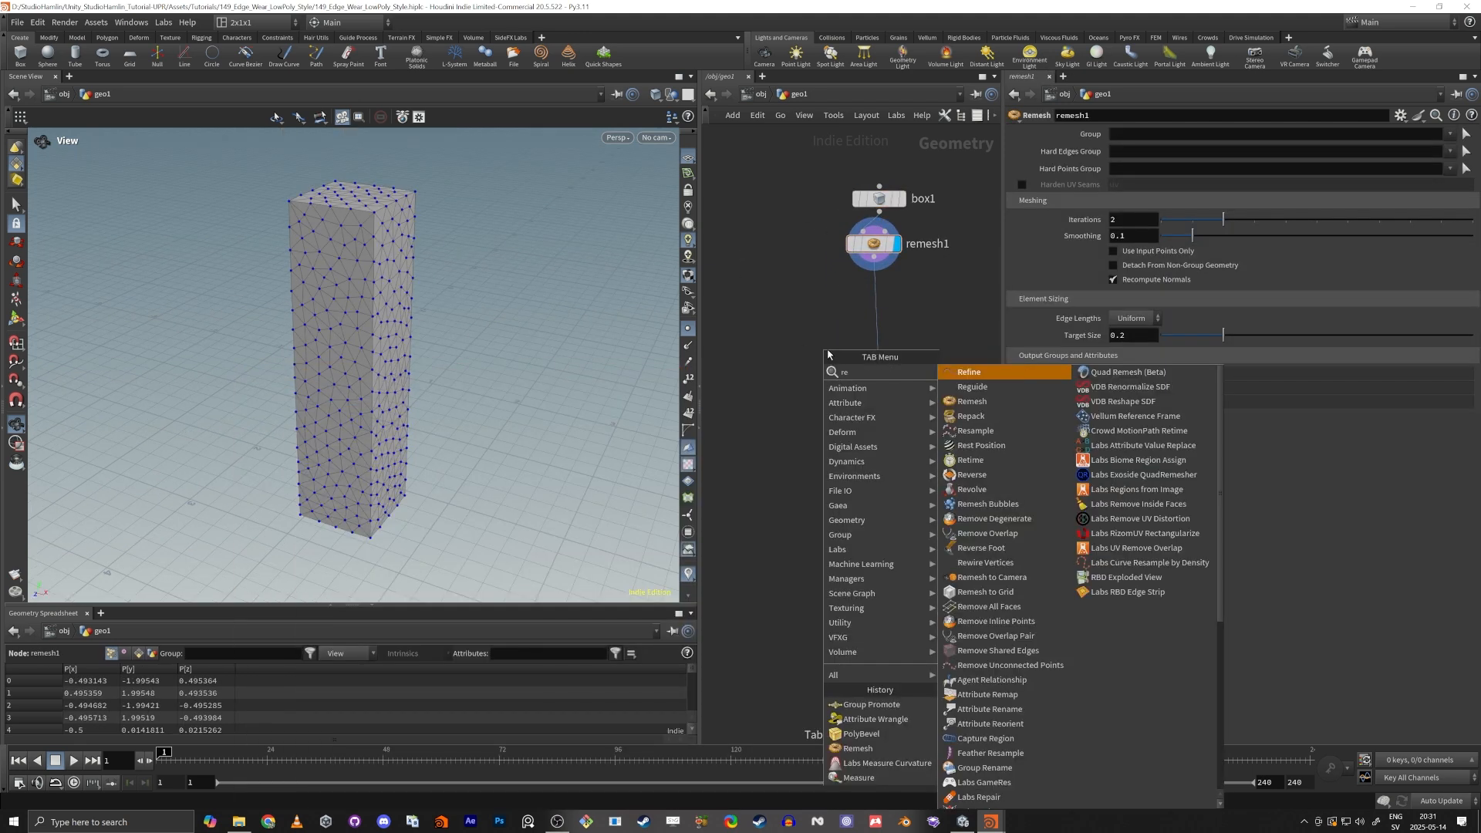
type("mou")
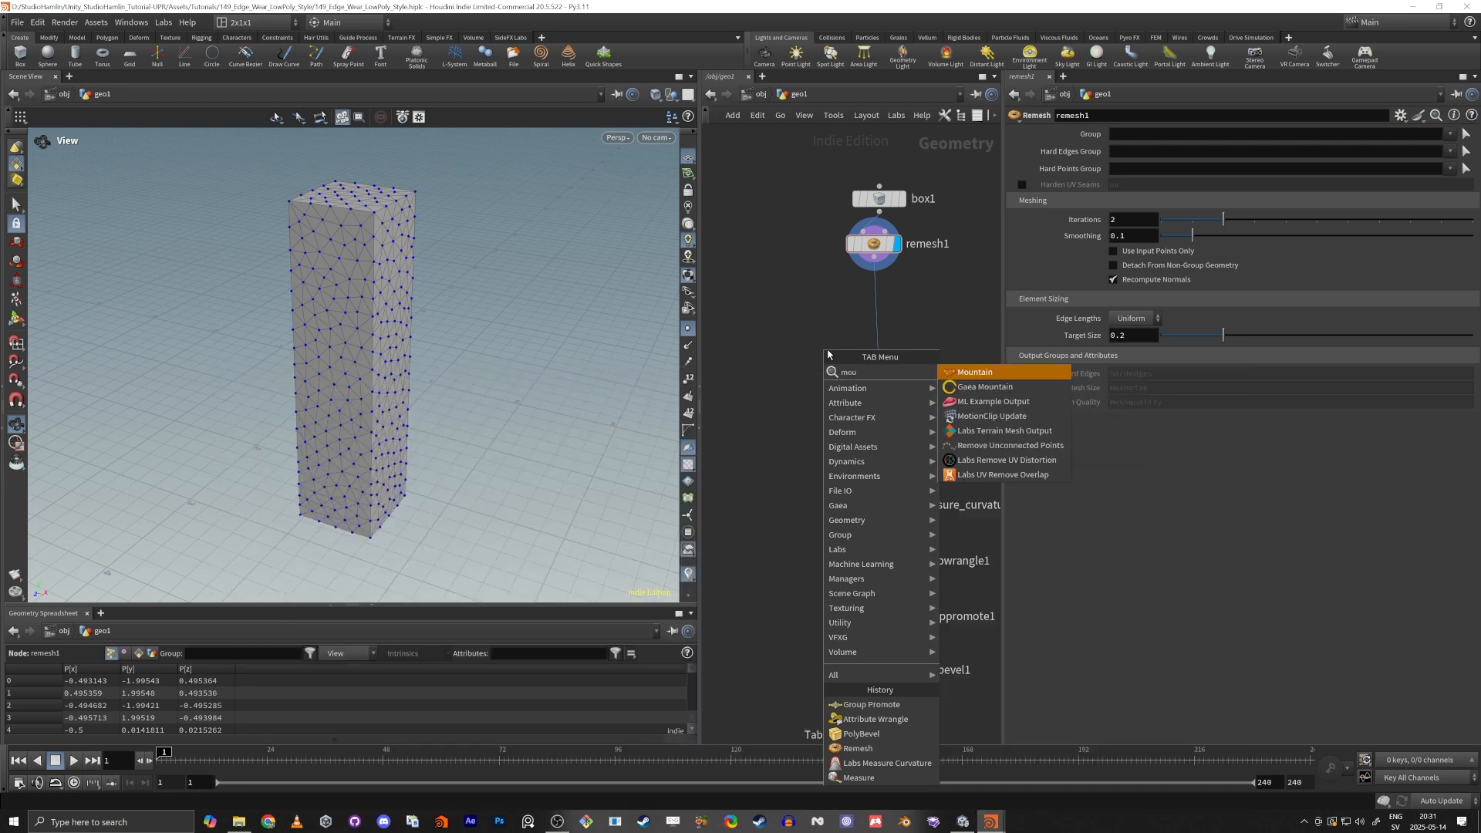
key("Return")
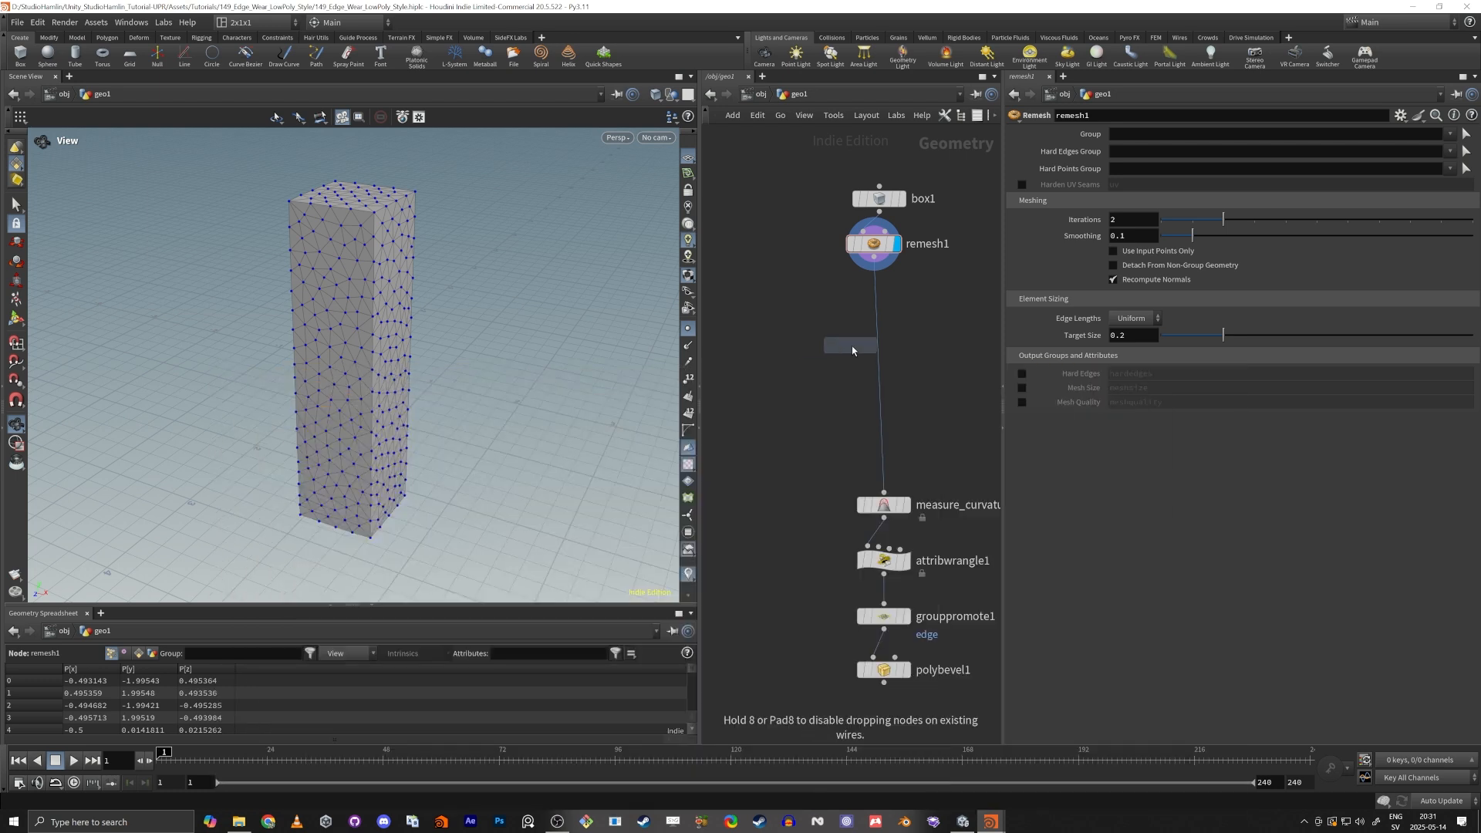
left_click(877, 345)
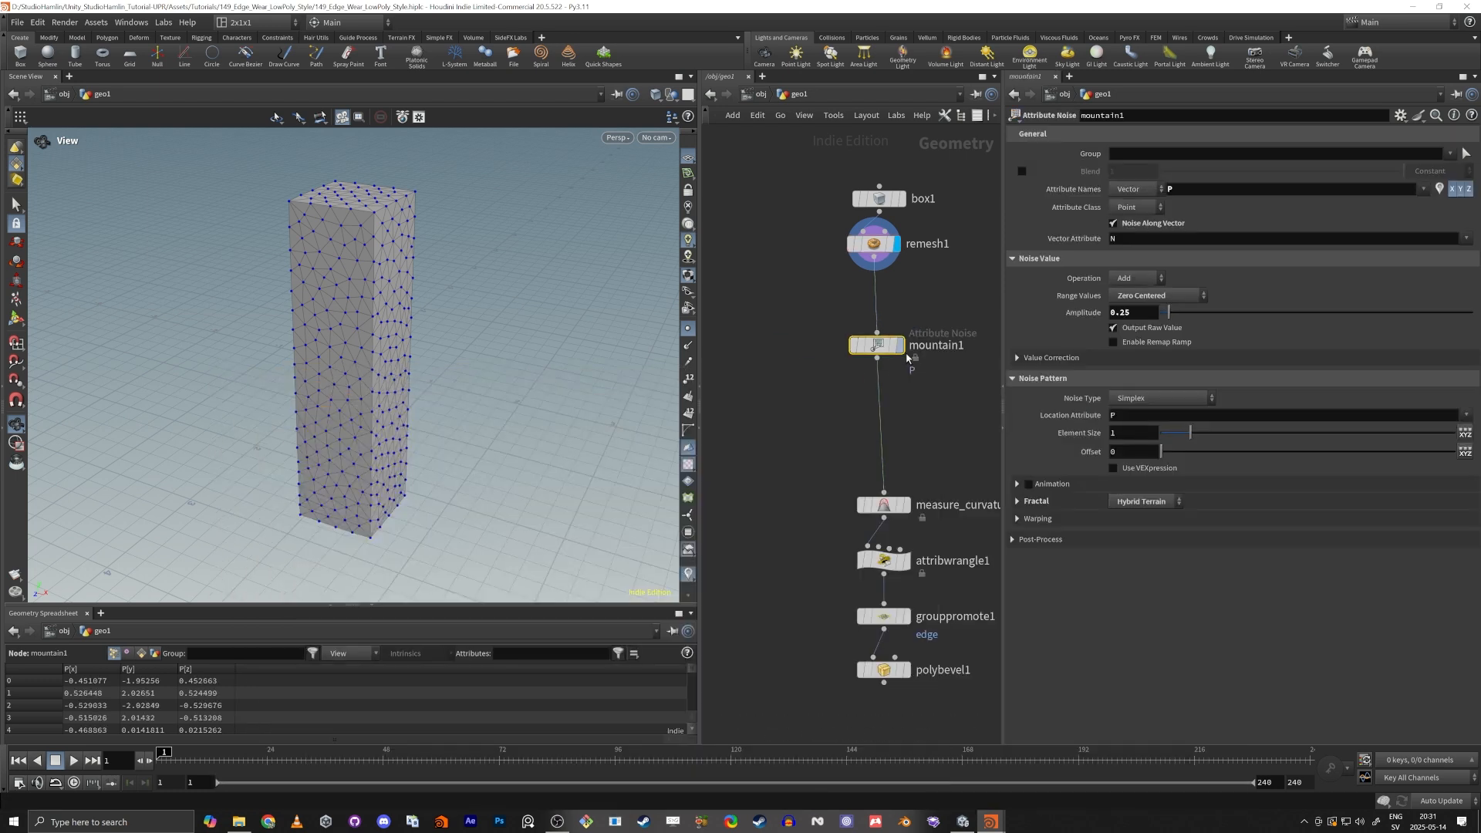
left_click(898, 344)
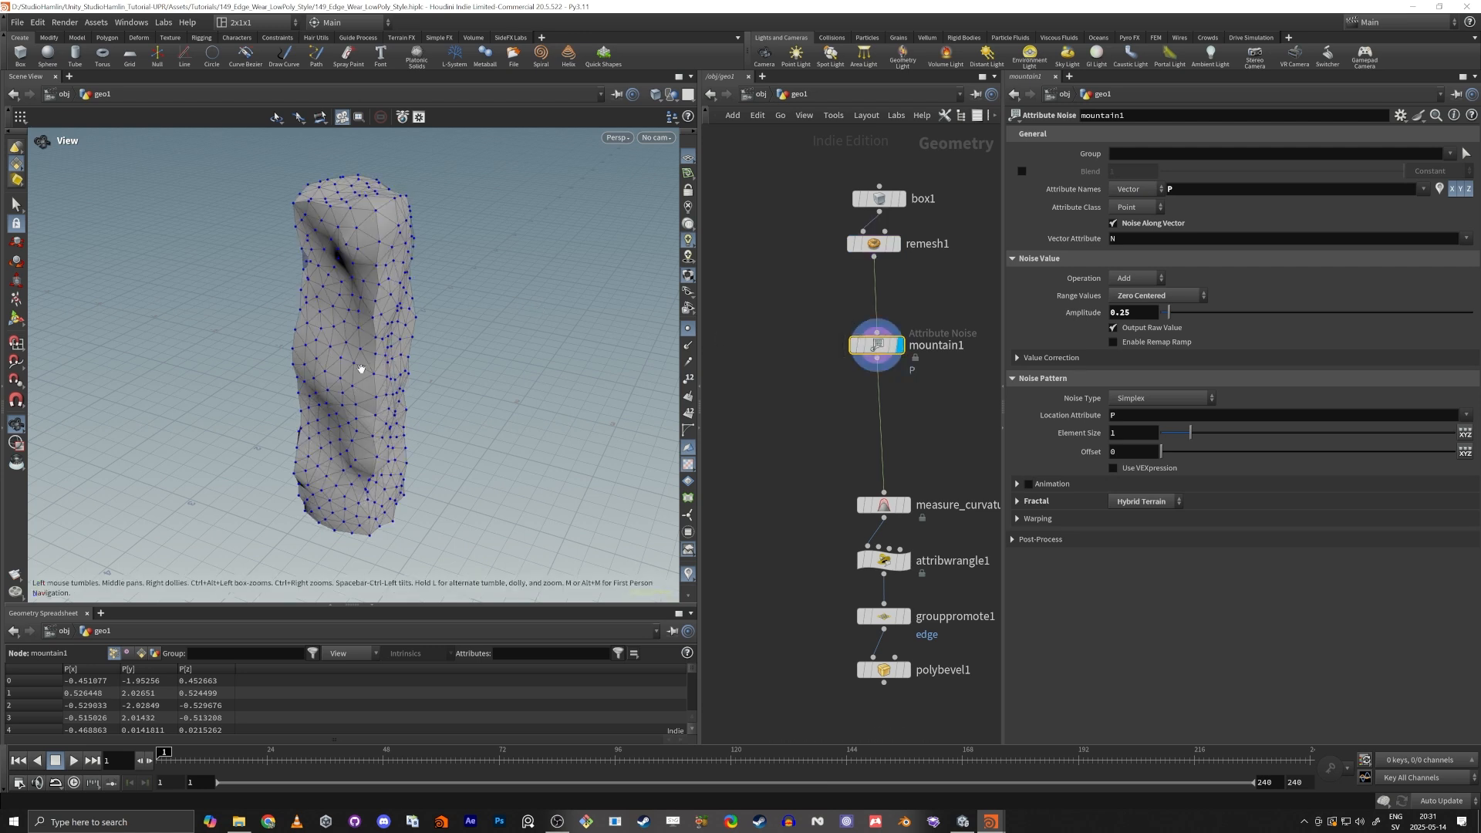
left_click_drag(361, 369, 428, 312)
Display the Measure Curvature node and shift the start point of its convexity remap ramp slightly toward zero.
left_click(904, 506)
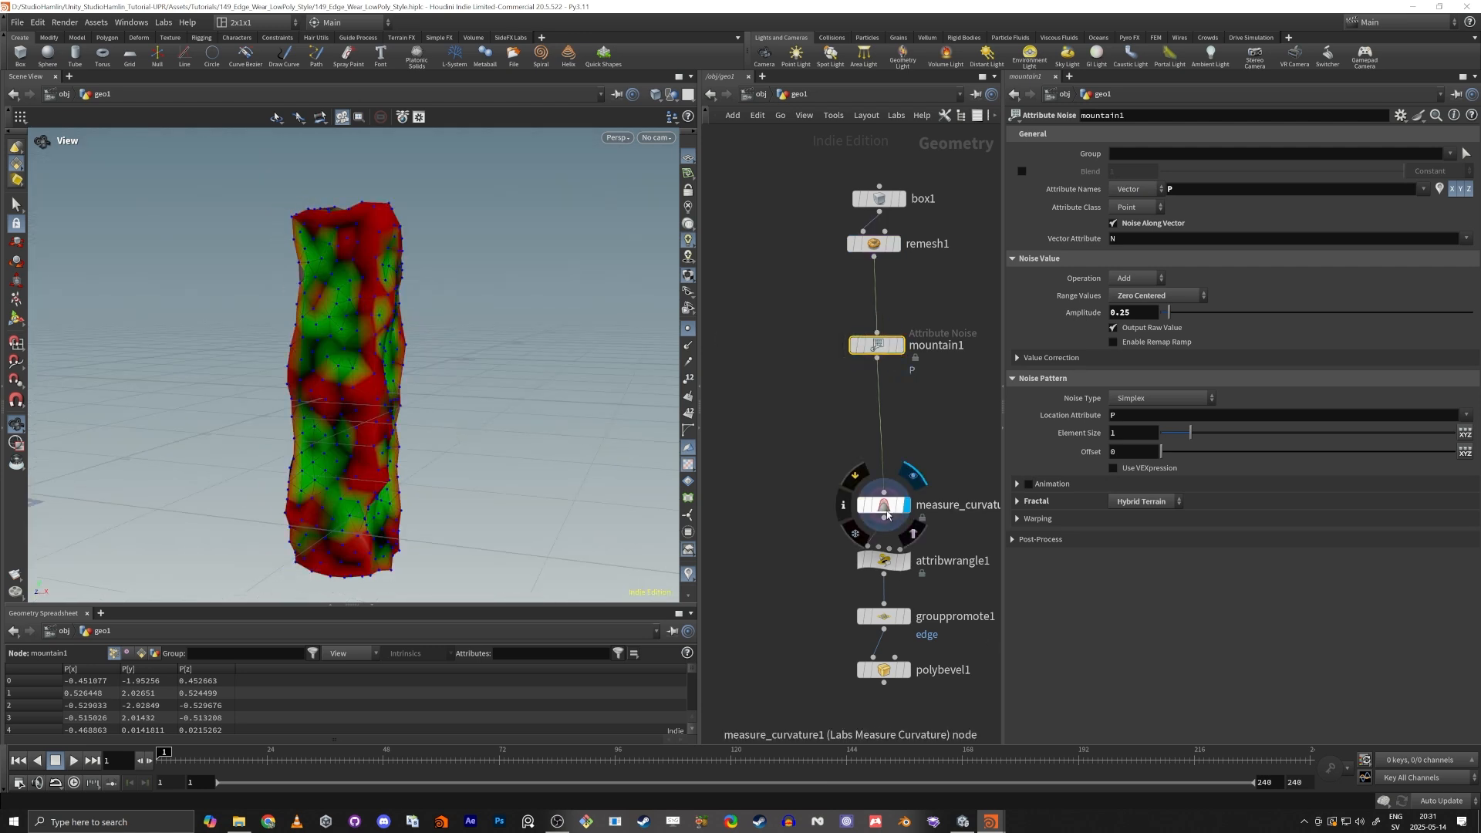
left_click(885, 508)
scroll(423, 442, "up", 5)
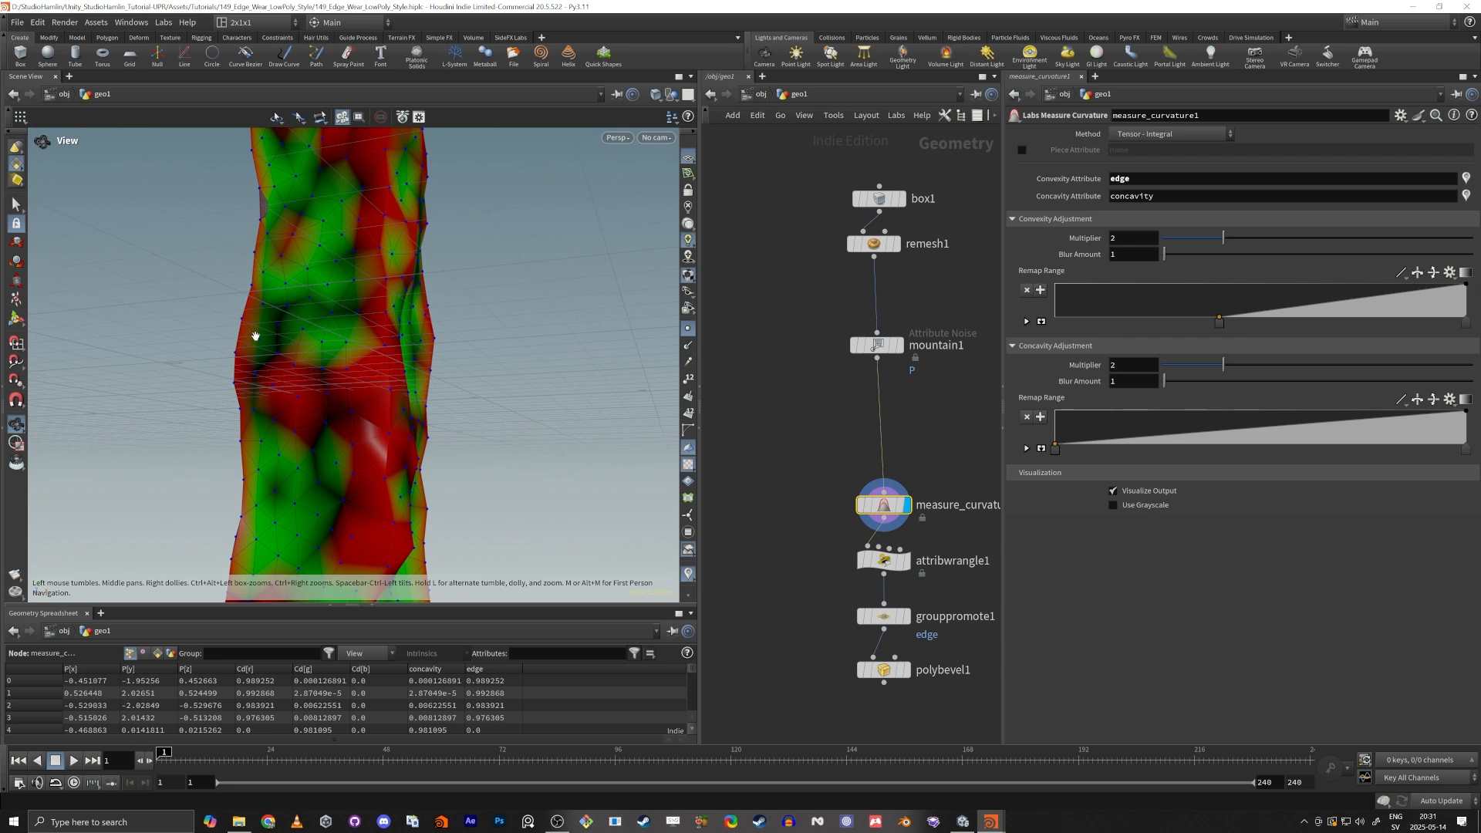
left_click_drag(288, 321, 412, 386)
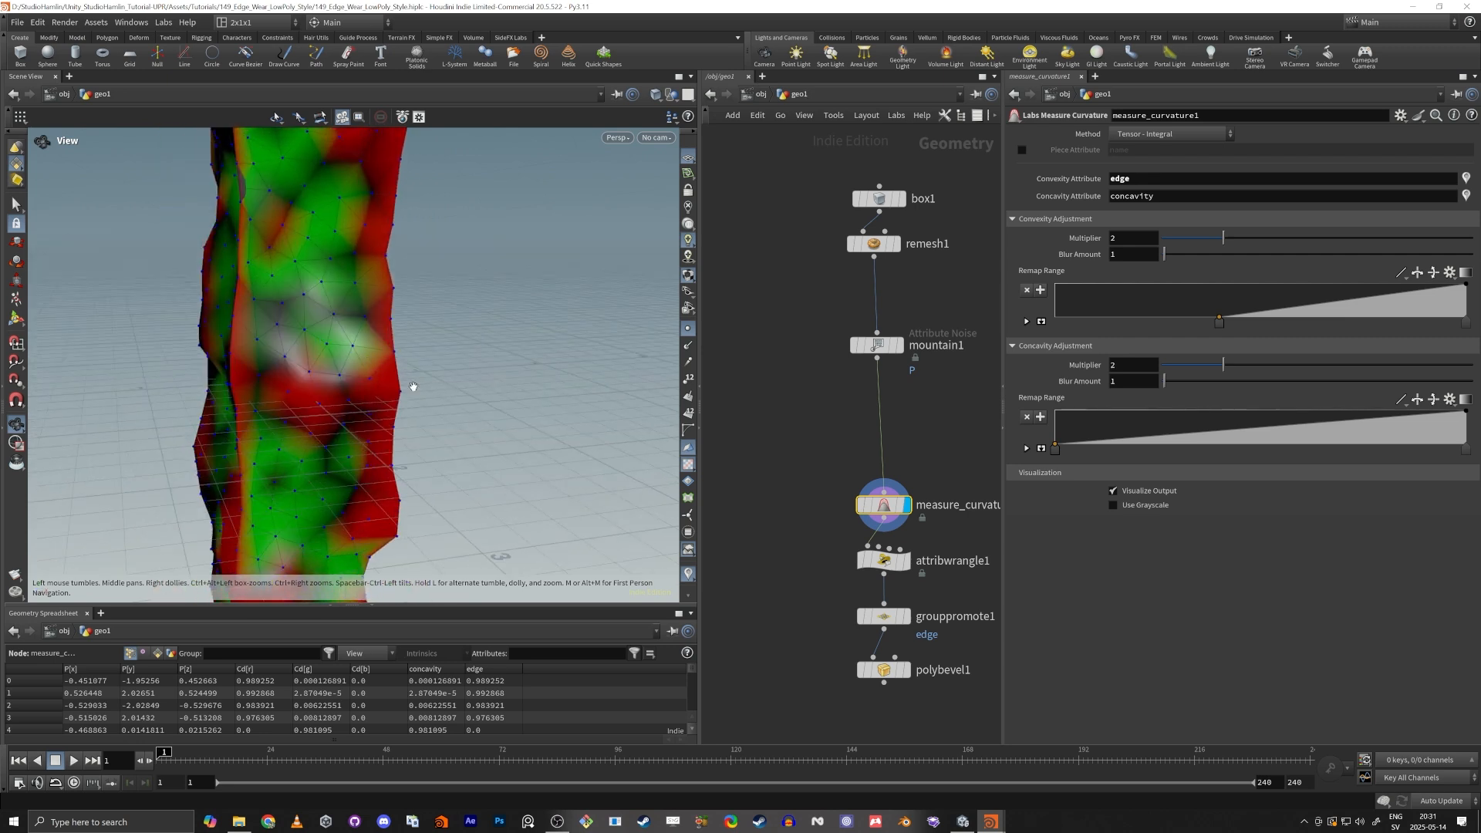
mouse_move(1220, 329)
left_mouse_down()
mouse_move(1068, 330)
mouse_move(1394, 333)
mouse_move(1181, 328)
mouse_move(1205, 332)
left_mouse_up()
left_click_drag(152, 258, 247, 344)
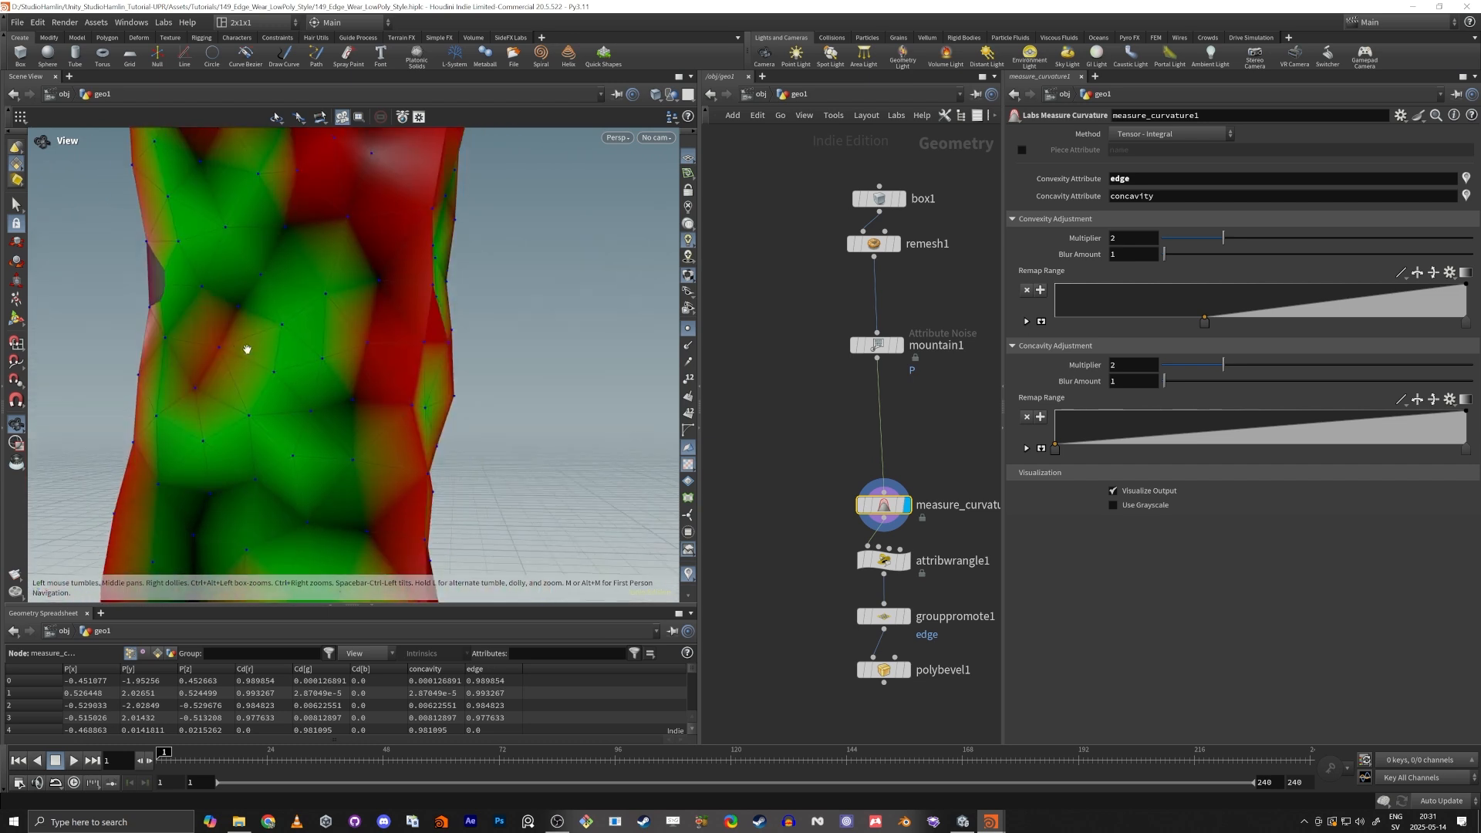
Move the start point of the convexity remap ramp far toward the high end and check the curvature colours on the whole pillar.
left_click_drag(1204, 321, 1412, 352)
scroll(257, 284, "down", 5)
left_click_drag(258, 284, 317, 333)
Set the Mountain node's noise amplitude to 0.15 and inspect the deformed pillar's edges up close.
left_click(898, 343)
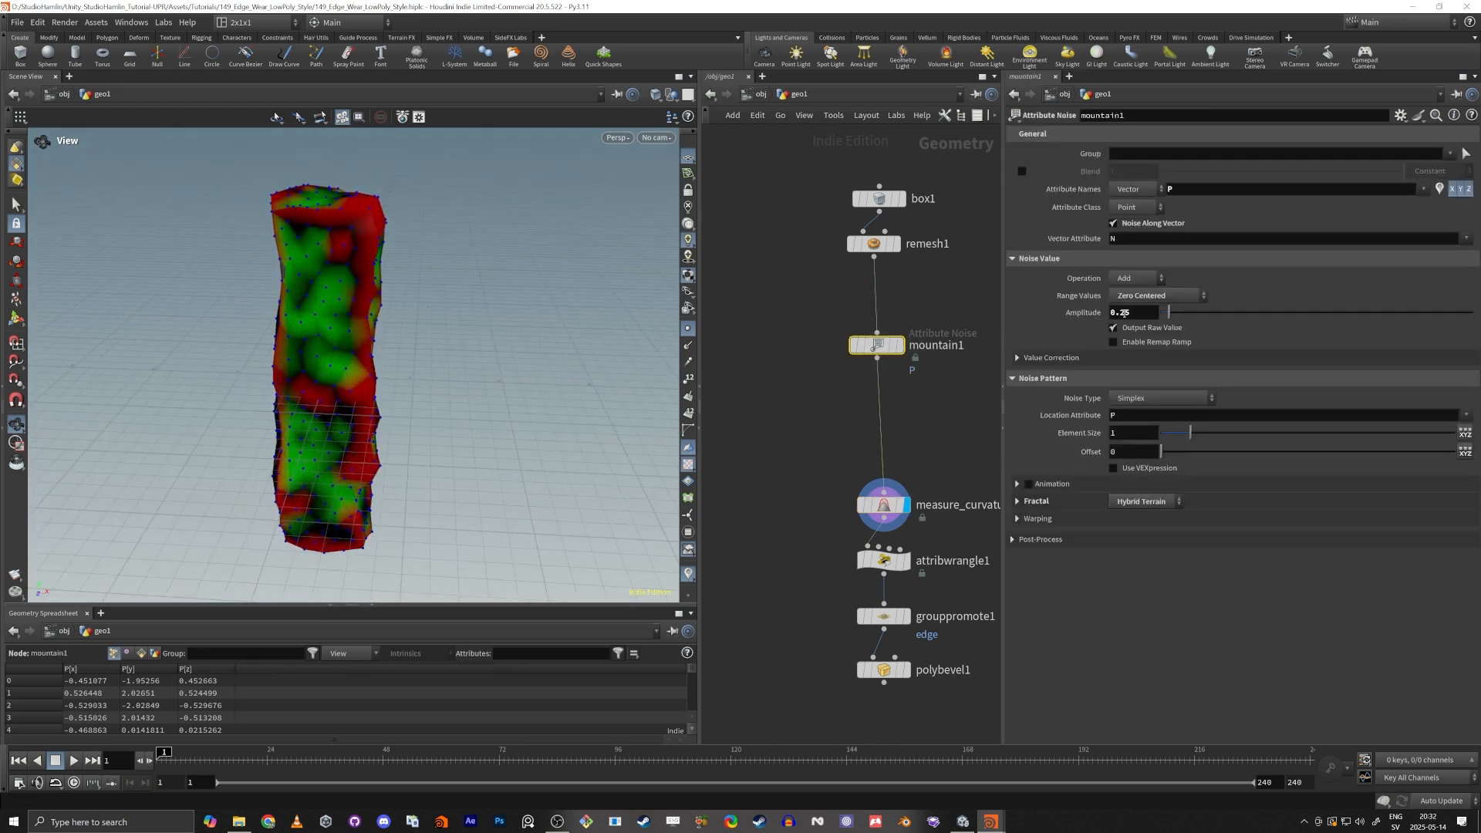
type("2")
key("BackSpace")
type("15")
key("Return")
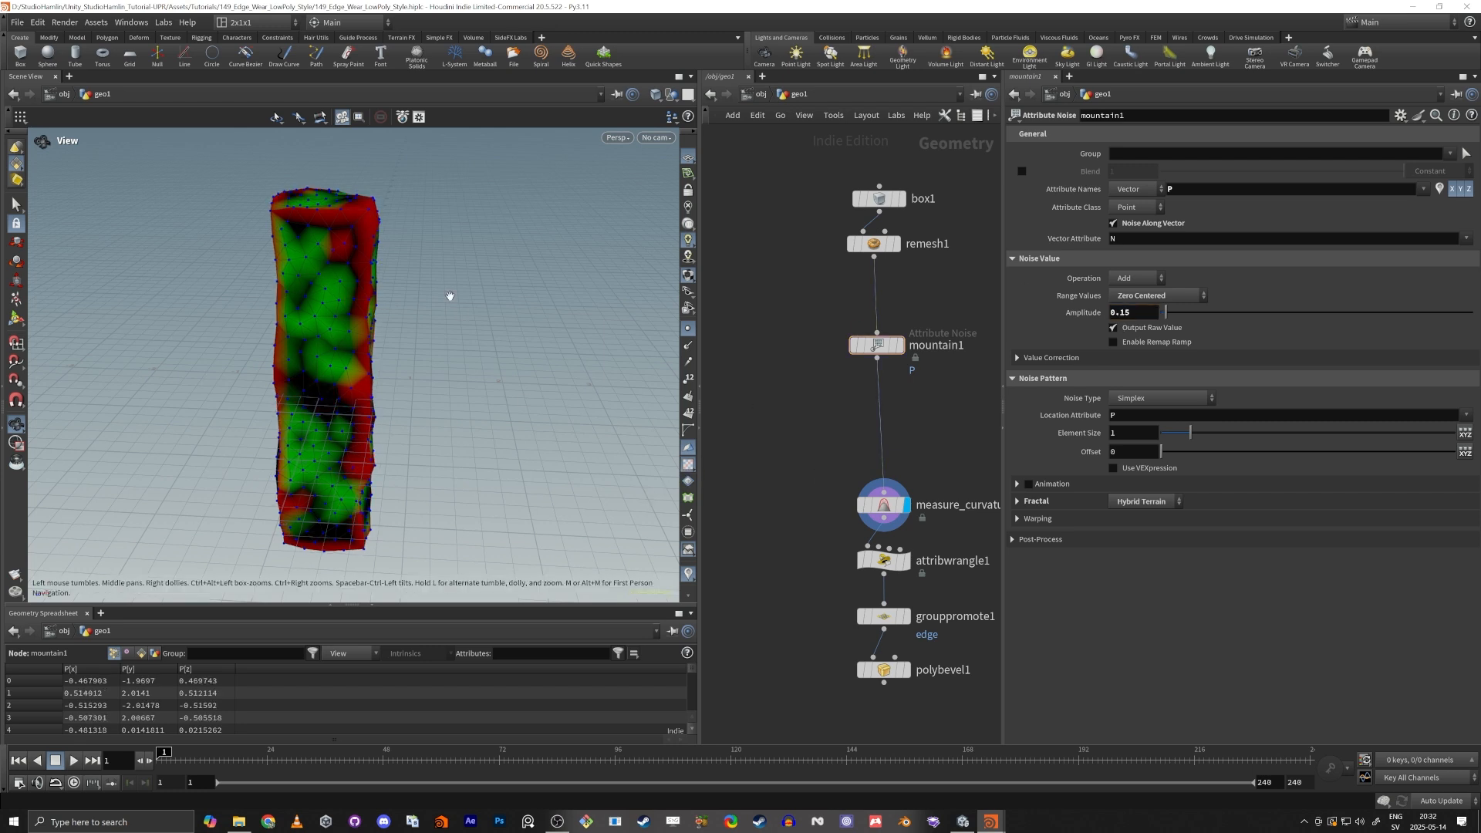
scroll(308, 291, "up", 5)
left_click_drag(288, 234, 556, 355)
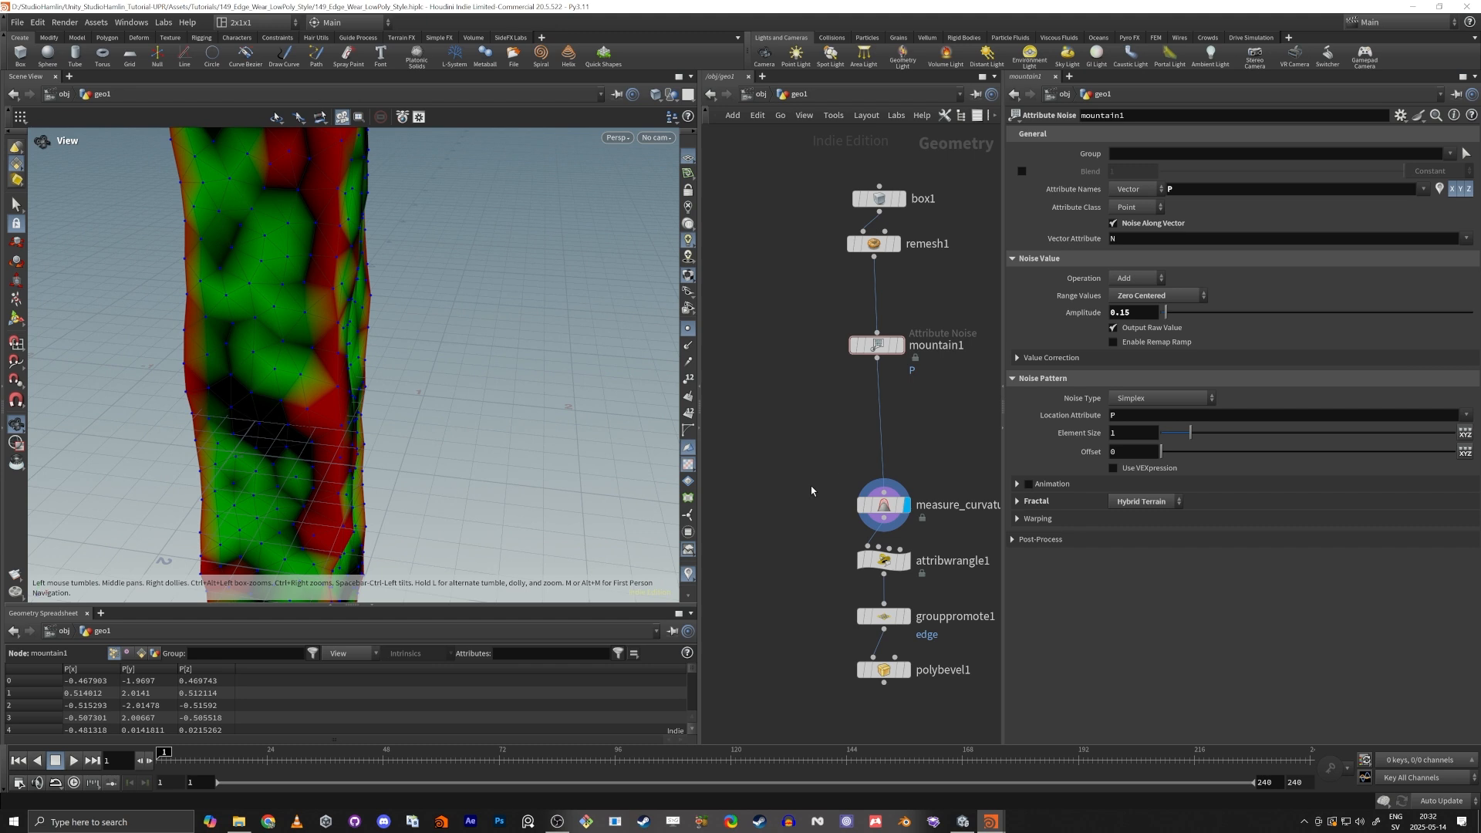
Try moving the Measure Curvature convexity ramp's start point back toward the middle, and undo the change.
left_click(884, 505)
left_click_drag(1411, 330, 1234, 332)
key("ctrl+z")
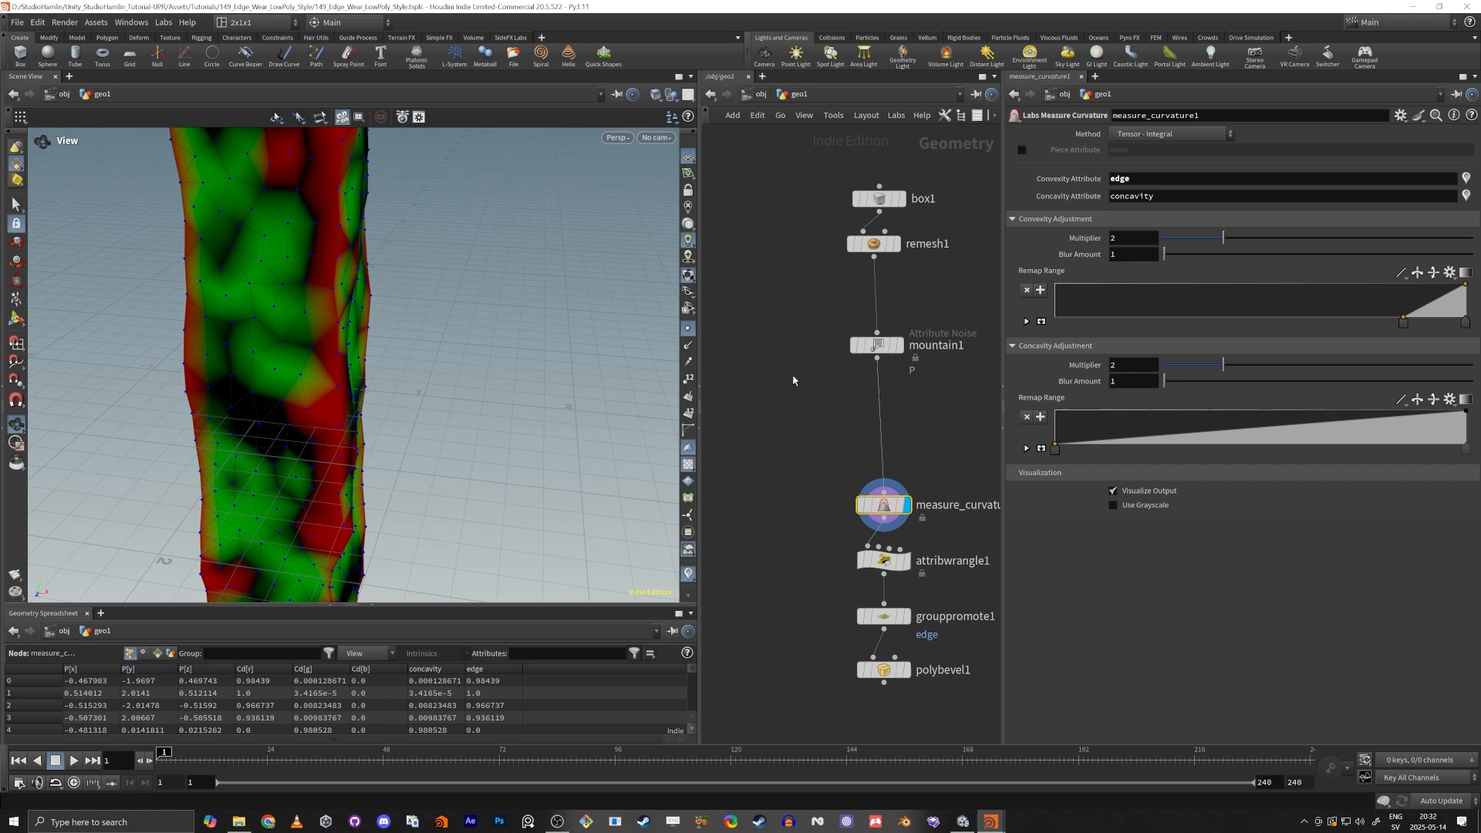
Delete the Mountain noise node and automatically lay out the remaining node chain.
left_click(870, 345)
key("Delete")
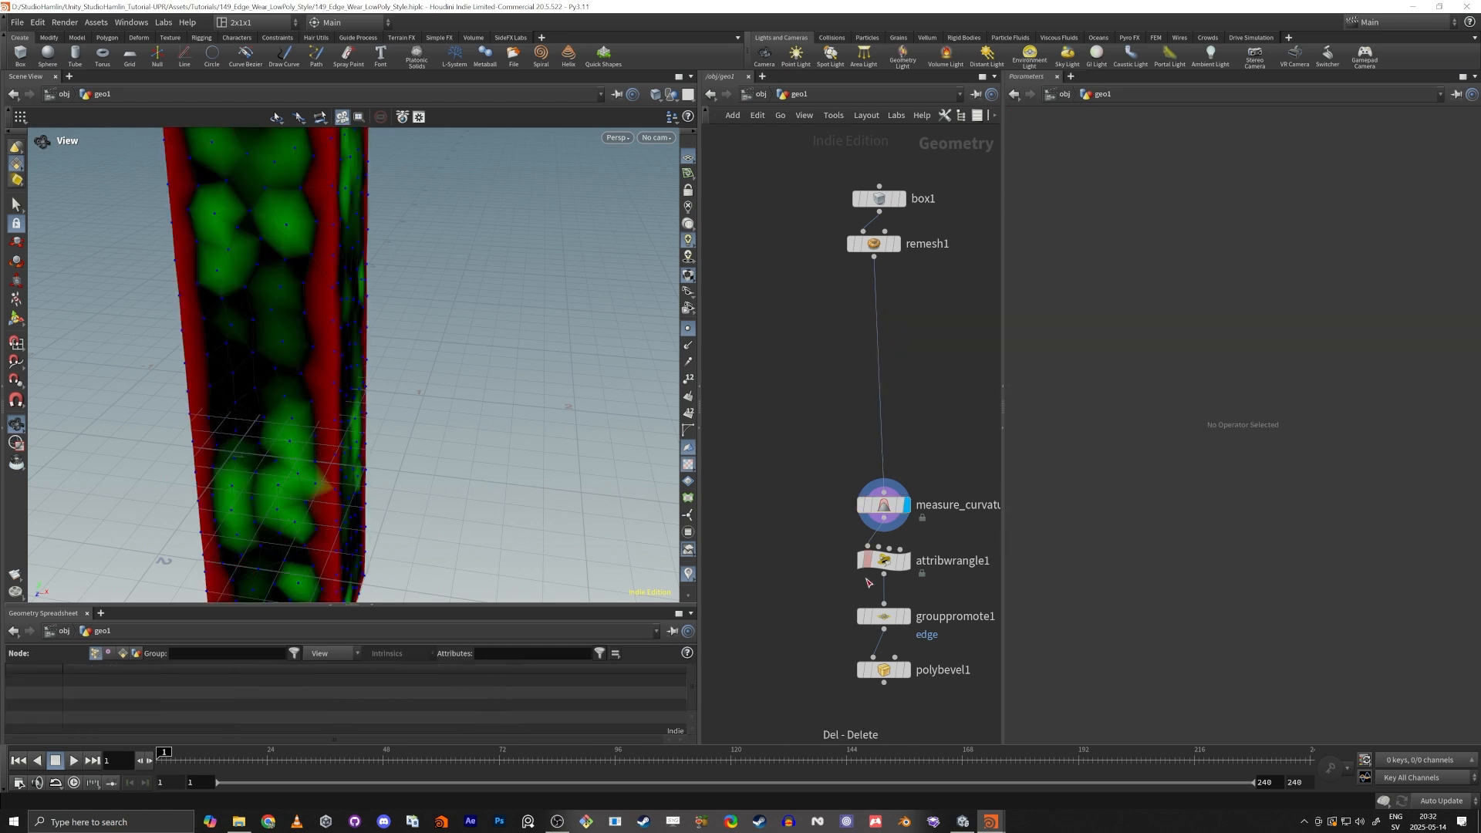
key("l")
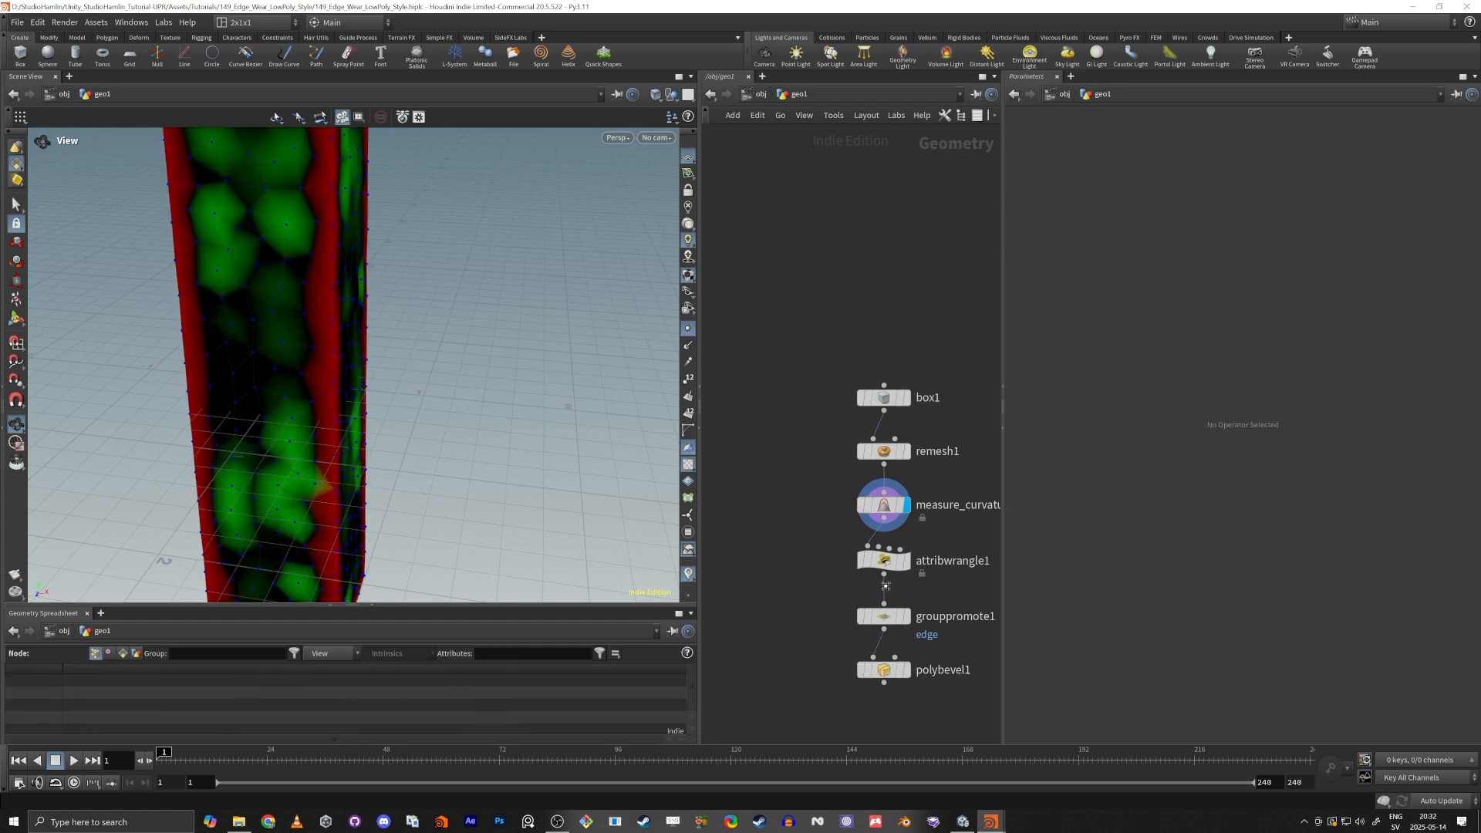
Display the PolyBevel node's result, select the node to show its settings, and frame the whole network.
left_click(907, 669)
left_click(883, 669)
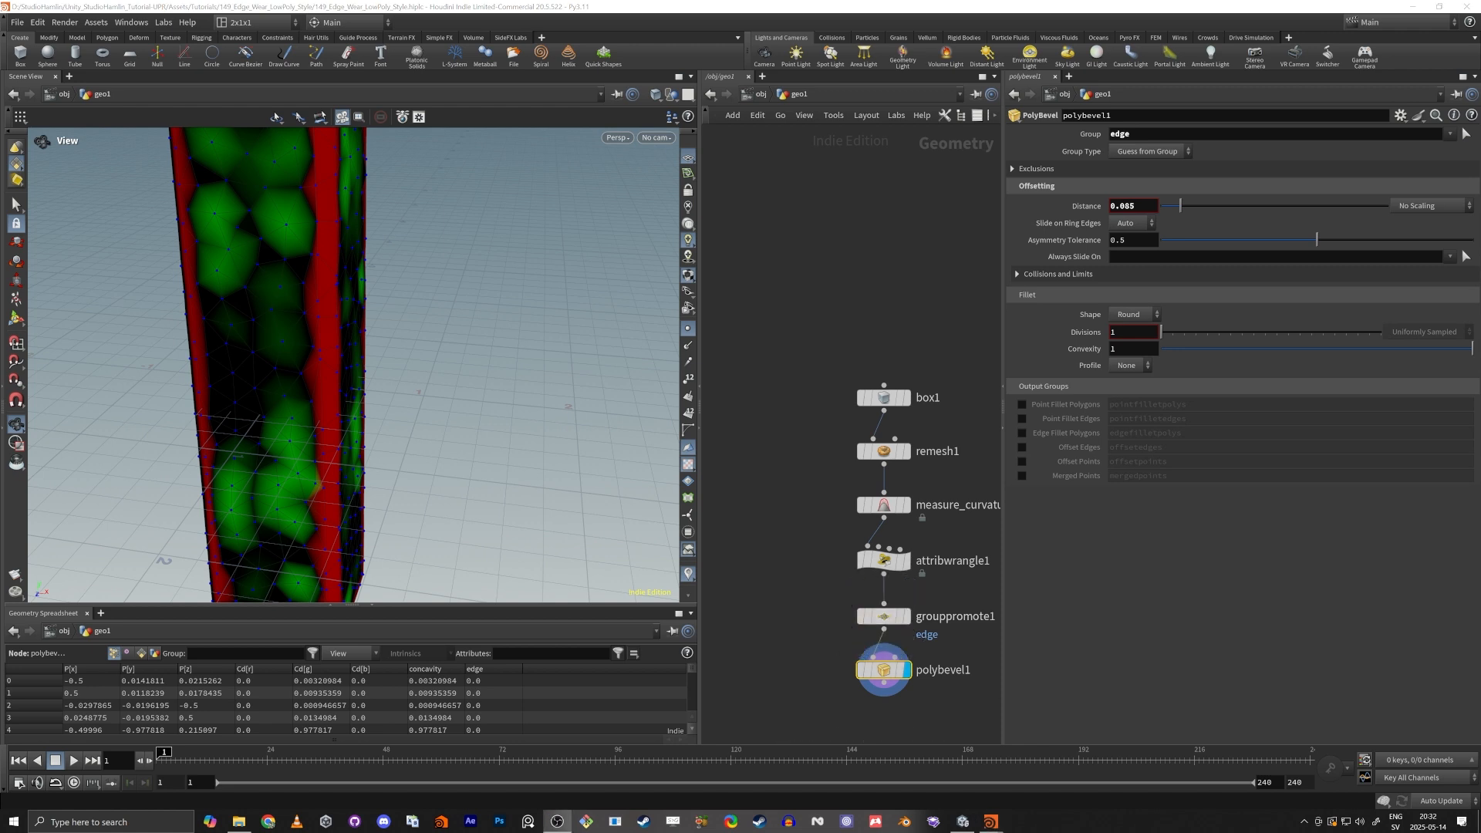
key("h")
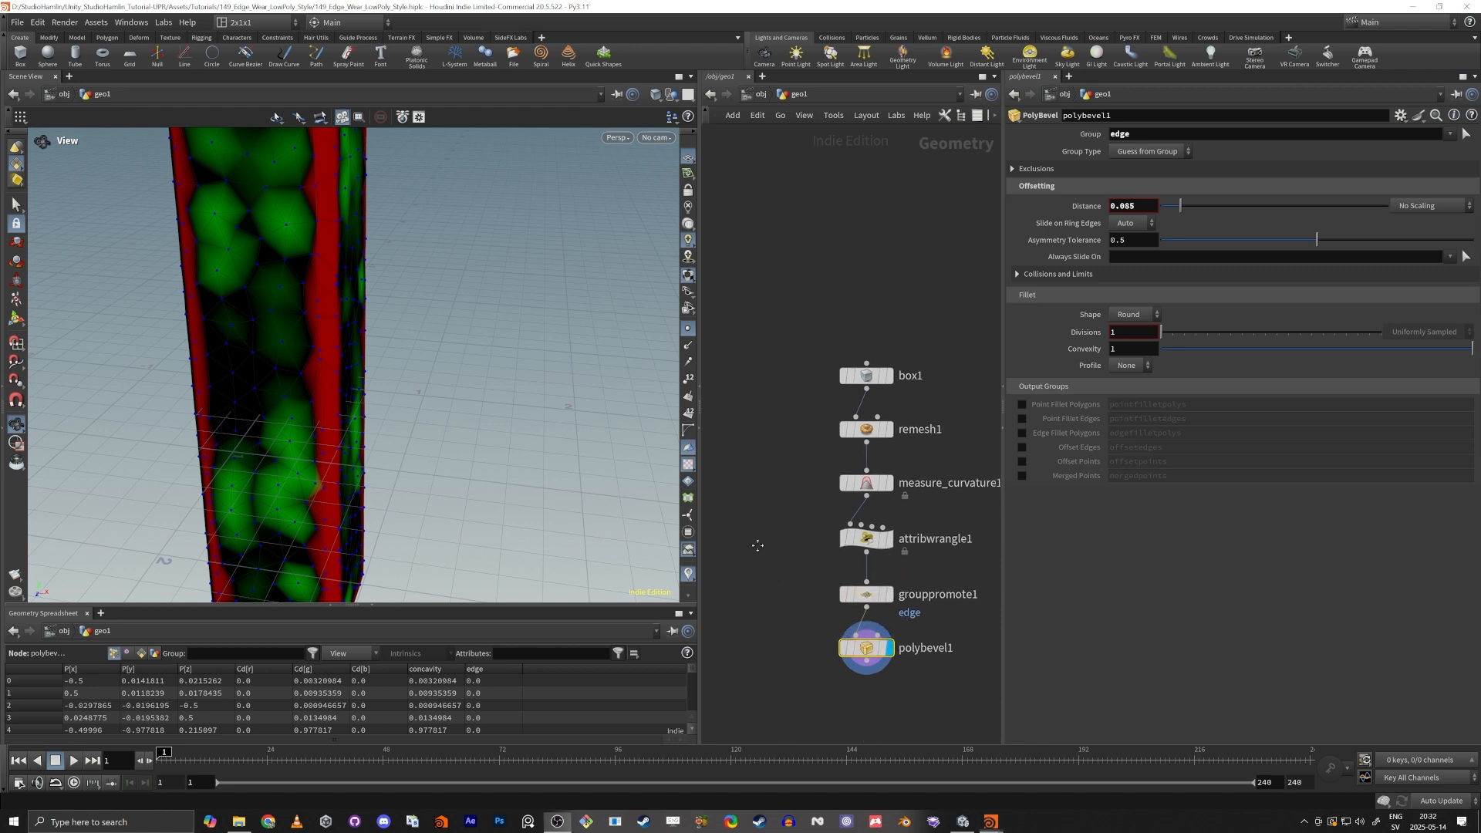